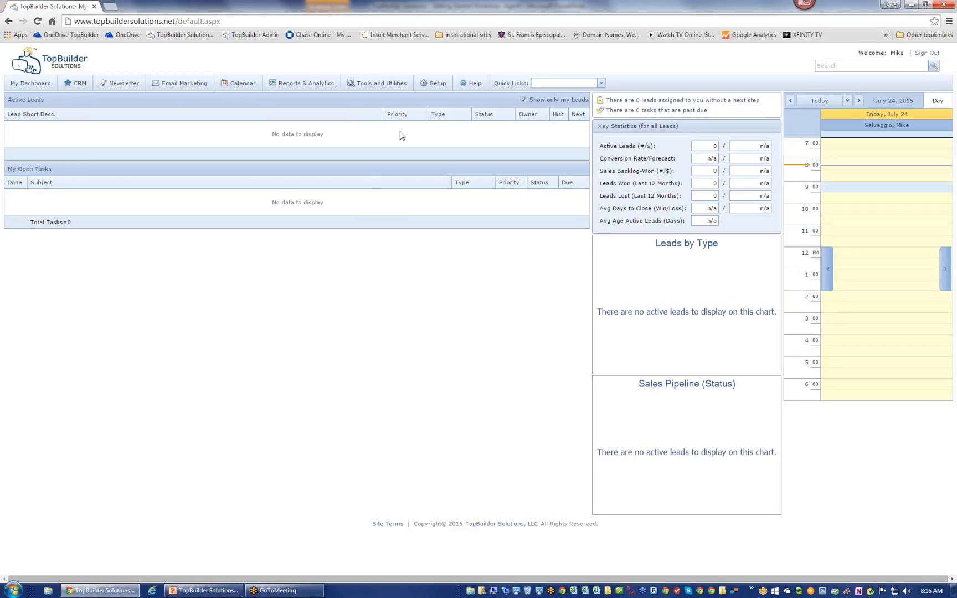
- Open the personal profile settings and view the form for changing the account password
{"action": "mouse_move", "coordinate": [422, 93]}
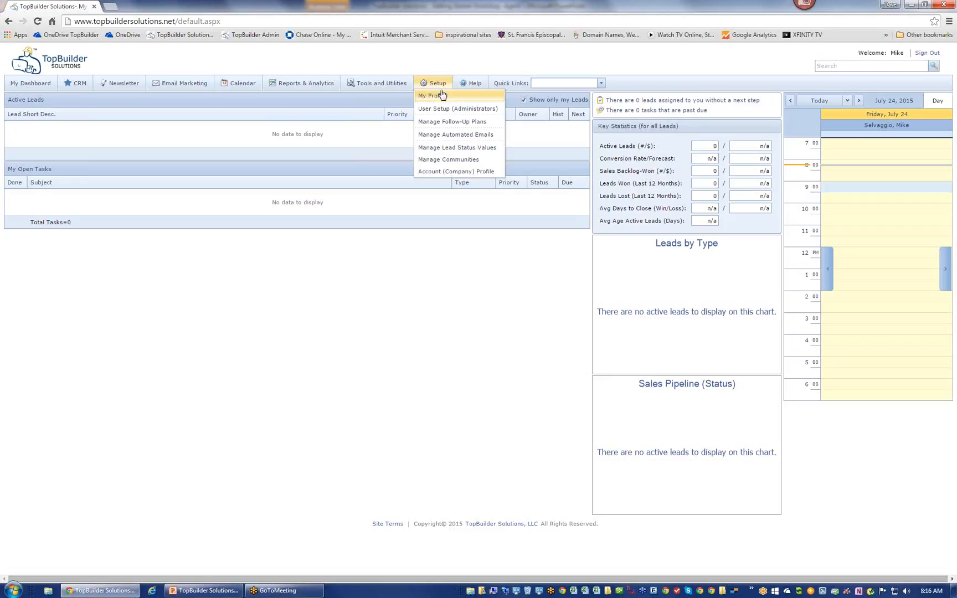
{"action": "left_click", "coordinate": [437, 96]}
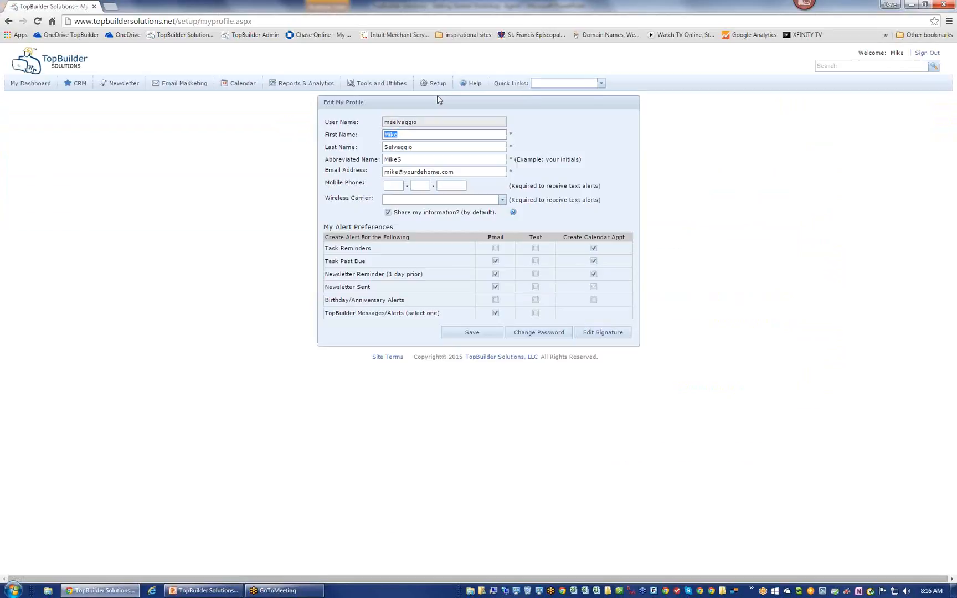
{"action": "left_click", "coordinate": [521, 332]}
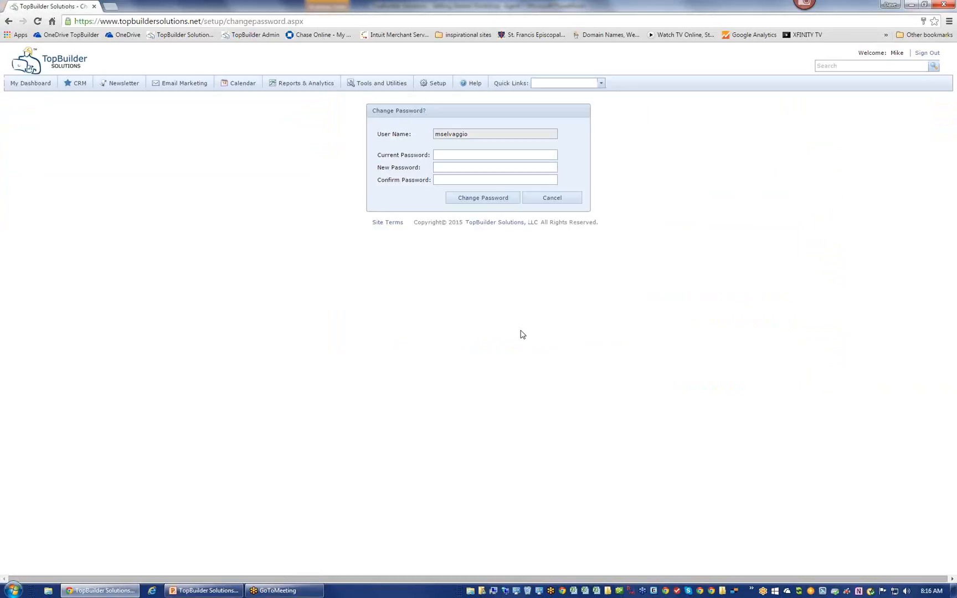
{"action": "mouse_move", "coordinate": [442, 87]}
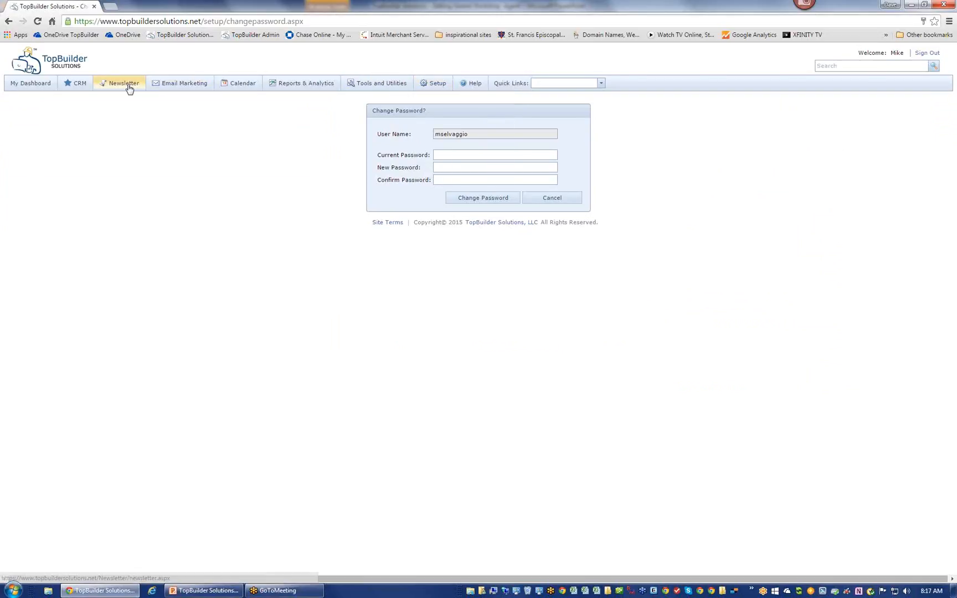
- Open the draft sample email campaign for editing and select the layout "Single subject with heading, body and sidebar (or promotional section)"
{"action": "left_click", "coordinate": [163, 87]}
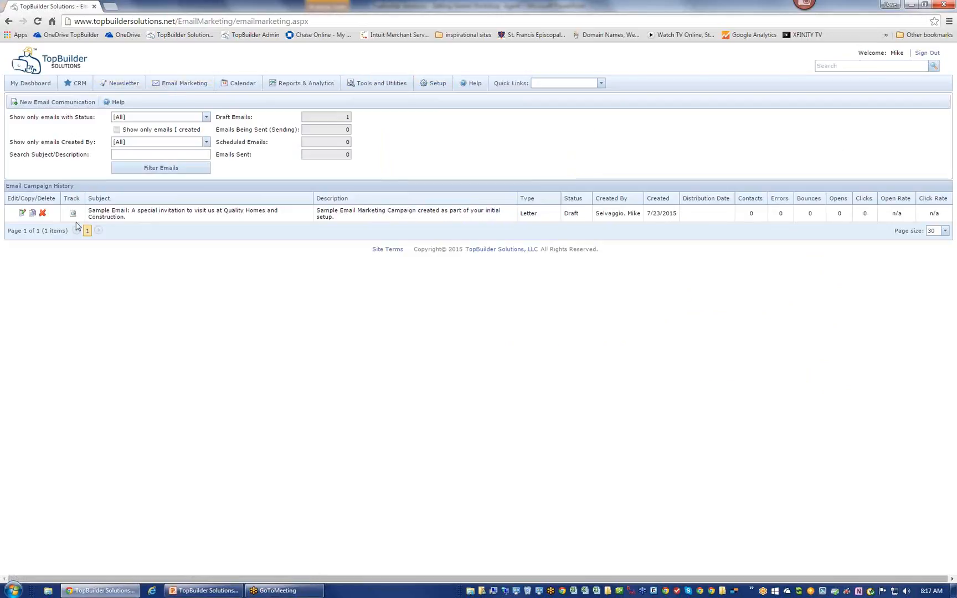
{"action": "left_click", "coordinate": [21, 214]}
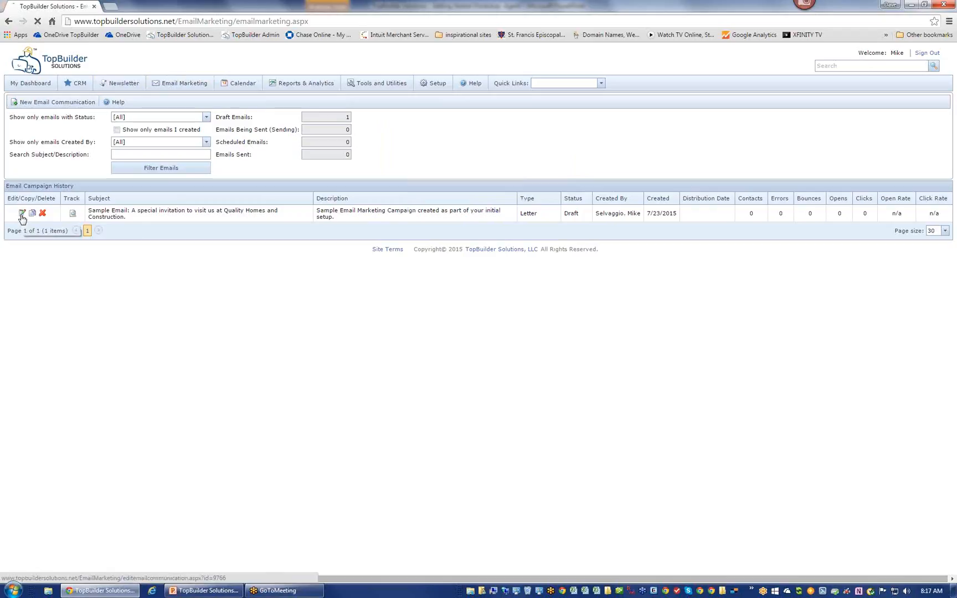
{"action": "left_click", "coordinate": [47, 134]}
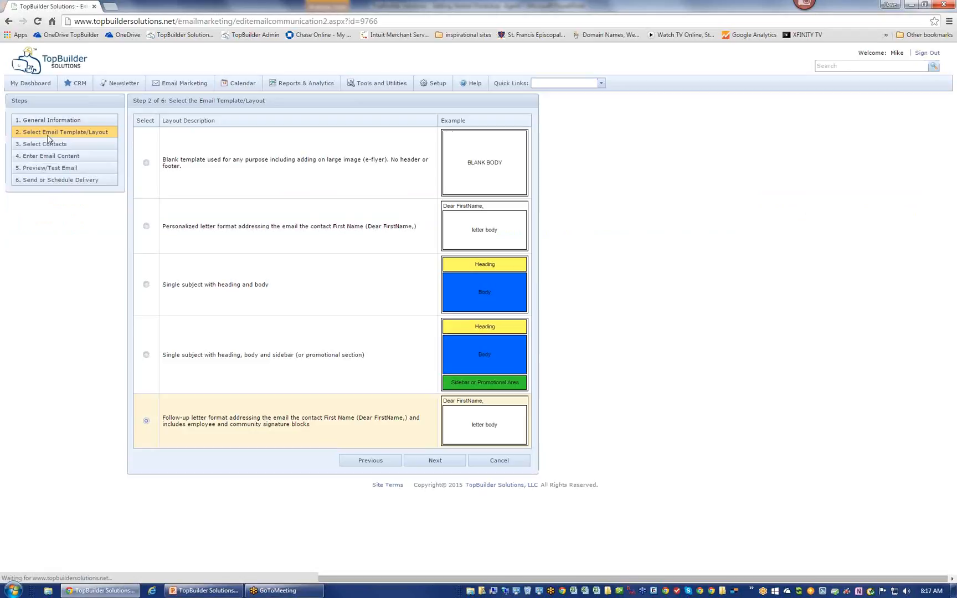
{"action": "left_click", "coordinate": [147, 356]}
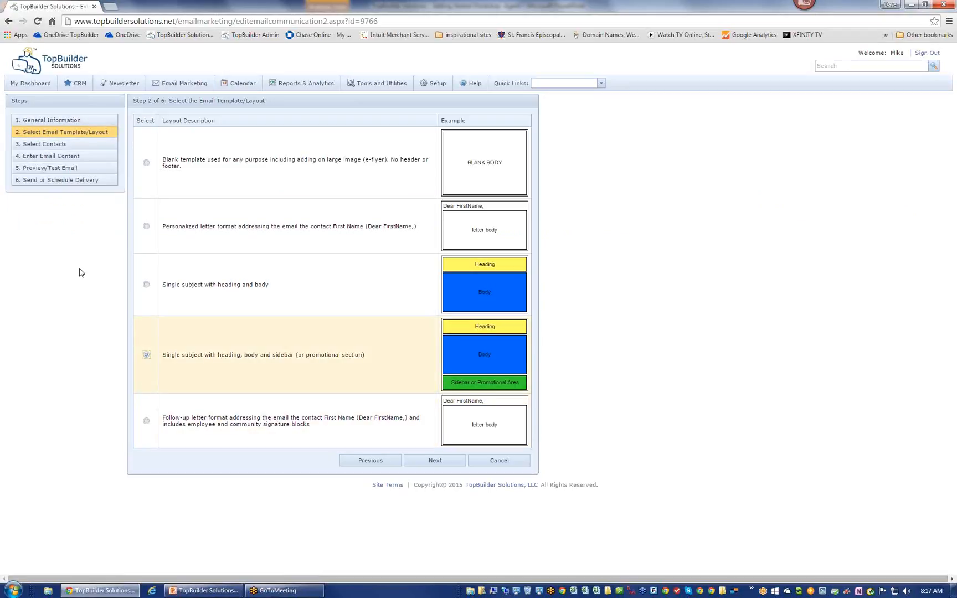
- Preview the sample email and examine its branding from the header through the story section
{"action": "left_click", "coordinate": [72, 170]}
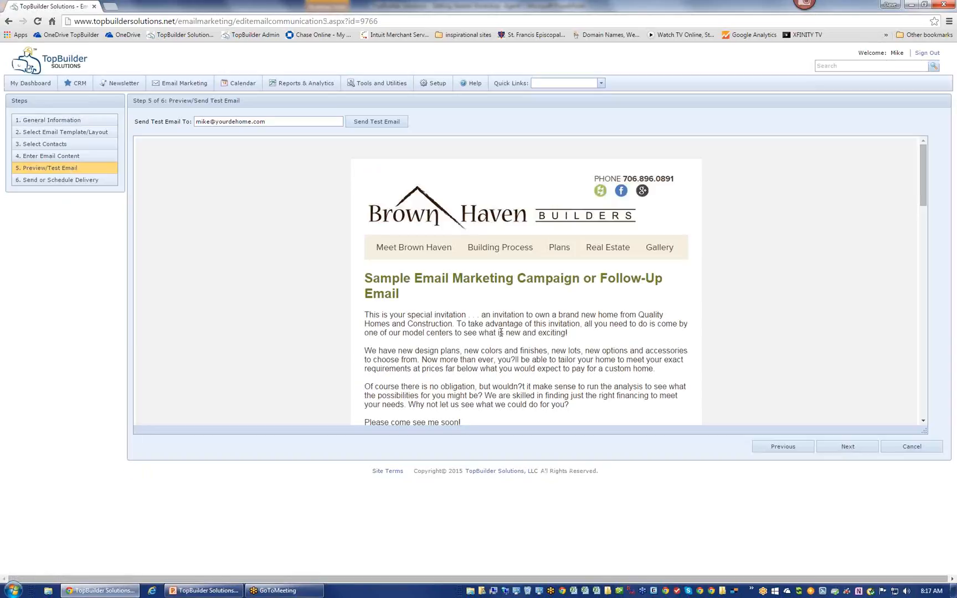
{"action": "scroll", "coordinate": [501, 332], "scroll_direction": "down", "scroll_amount": 4}
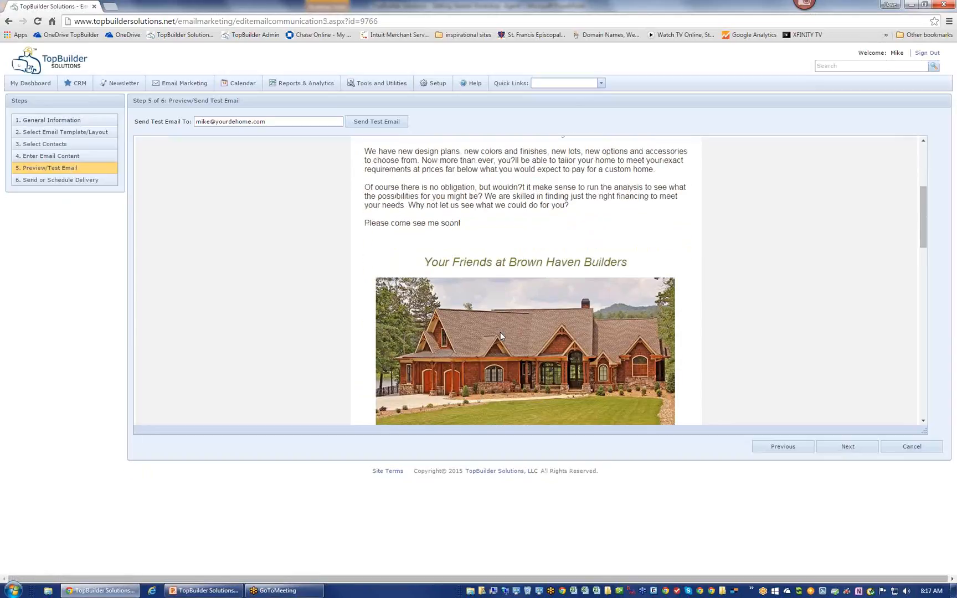
{"action": "scroll", "coordinate": [501, 332], "scroll_direction": "down", "scroll_amount": 3}
{"action": "scroll", "coordinate": [501, 332], "scroll_direction": "down", "scroll_amount": 8}
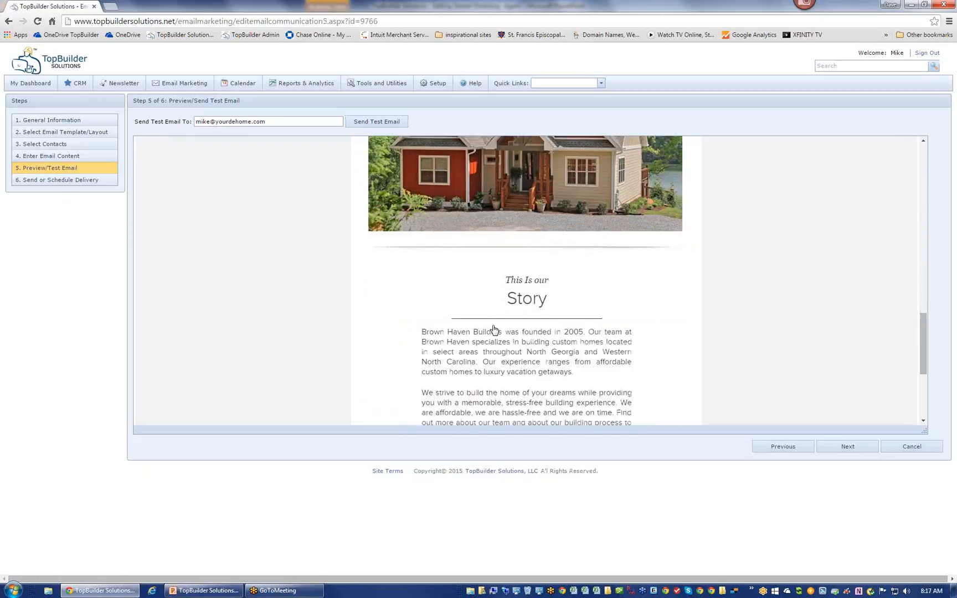
{"action": "scroll", "coordinate": [495, 331], "scroll_direction": "down", "scroll_amount": 2}
{"action": "scroll", "coordinate": [495, 330], "scroll_direction": "up", "scroll_amount": 12}
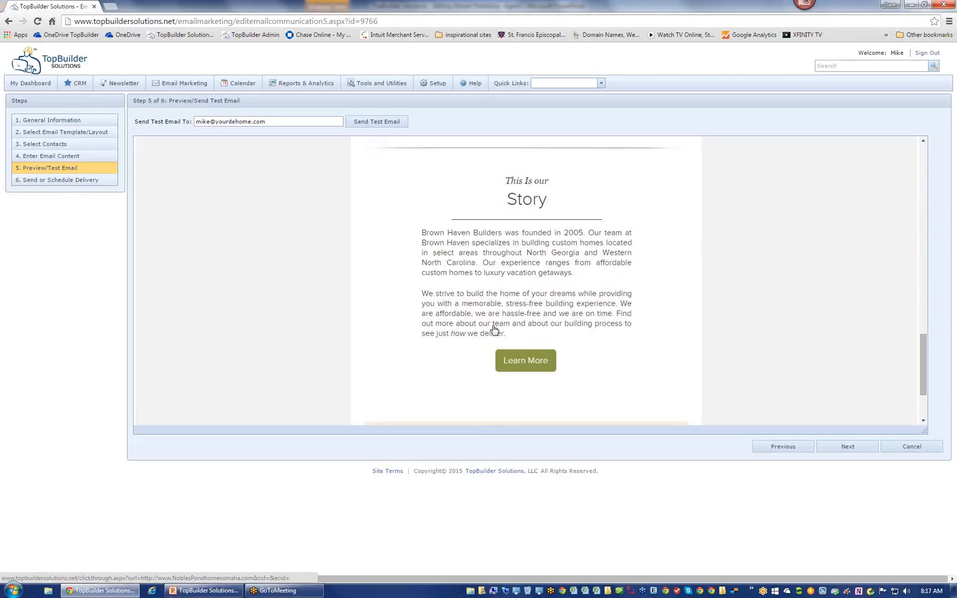
{"action": "scroll", "coordinate": [494, 330], "scroll_direction": "up", "scroll_amount": 2}
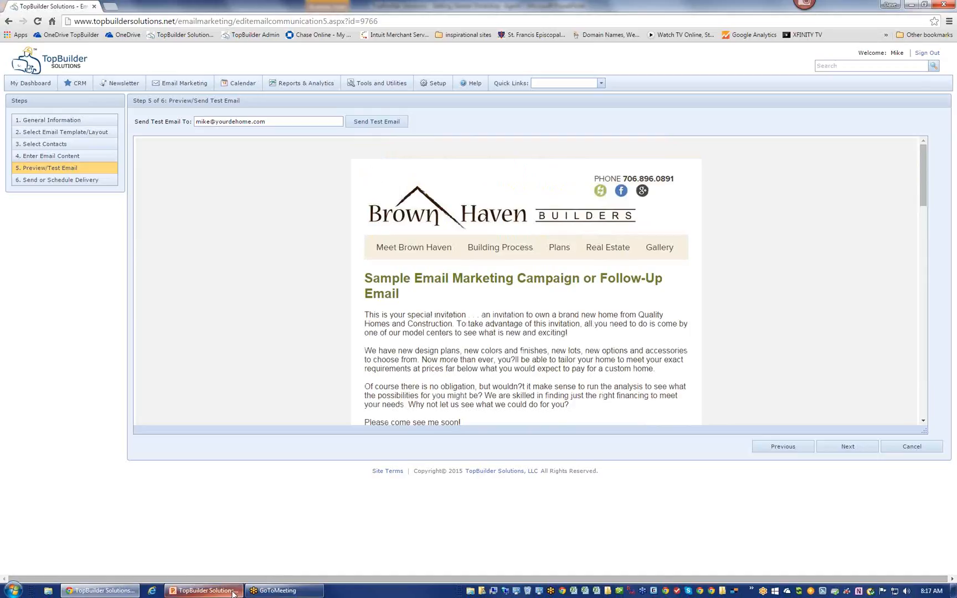
- Switch to PowerPoint and highlight the Emails and Newsletter Branding bullet with its sub-bullets on the Setup and Support process slide
{"action": "mouse_move", "coordinate": [236, 594]}
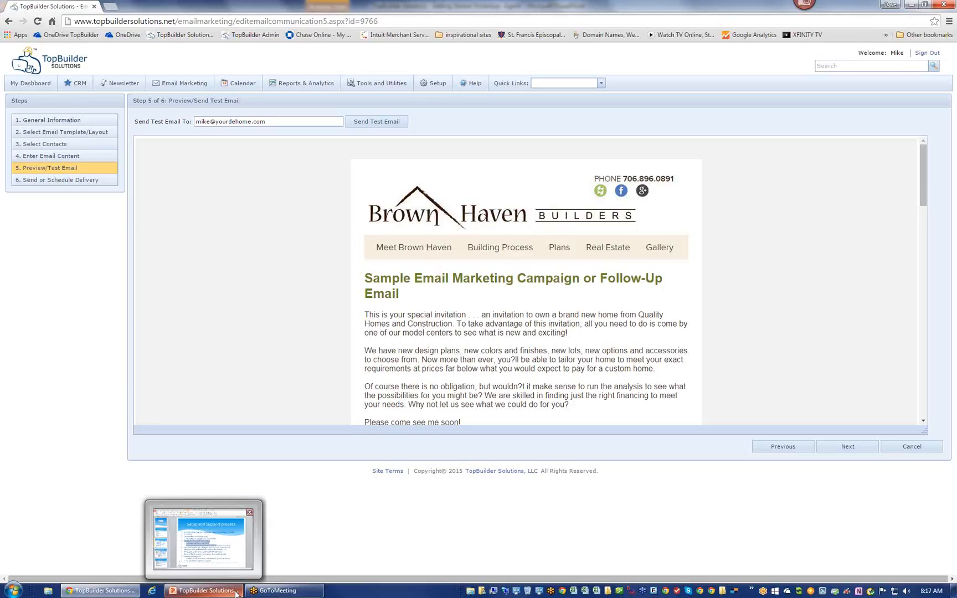
{"action": "left_click", "coordinate": [236, 592]}
{"action": "left_click", "coordinate": [343, 391]}
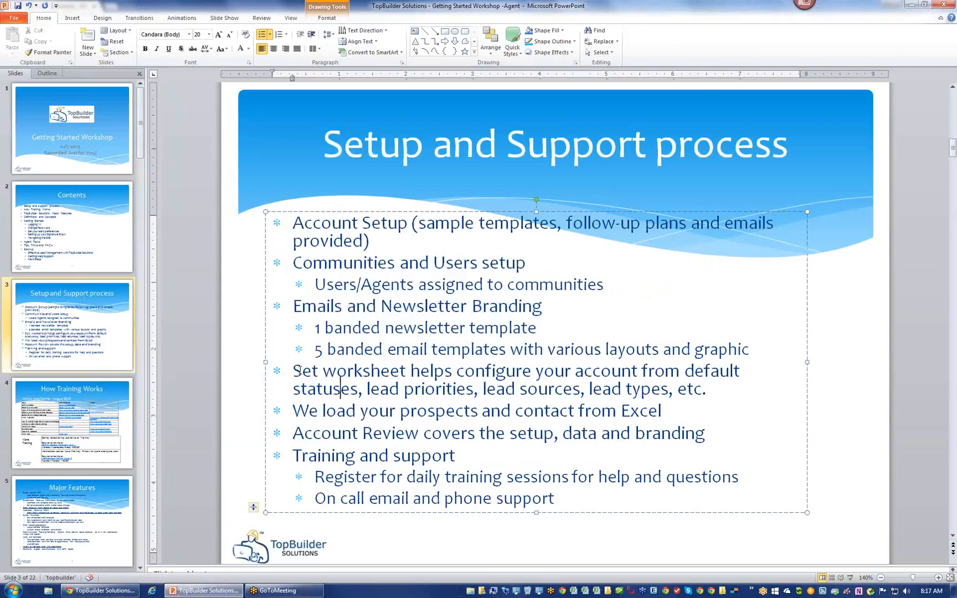
{"action": "left_click_drag", "start_coordinate": [299, 316], "coordinate": [746, 355]}
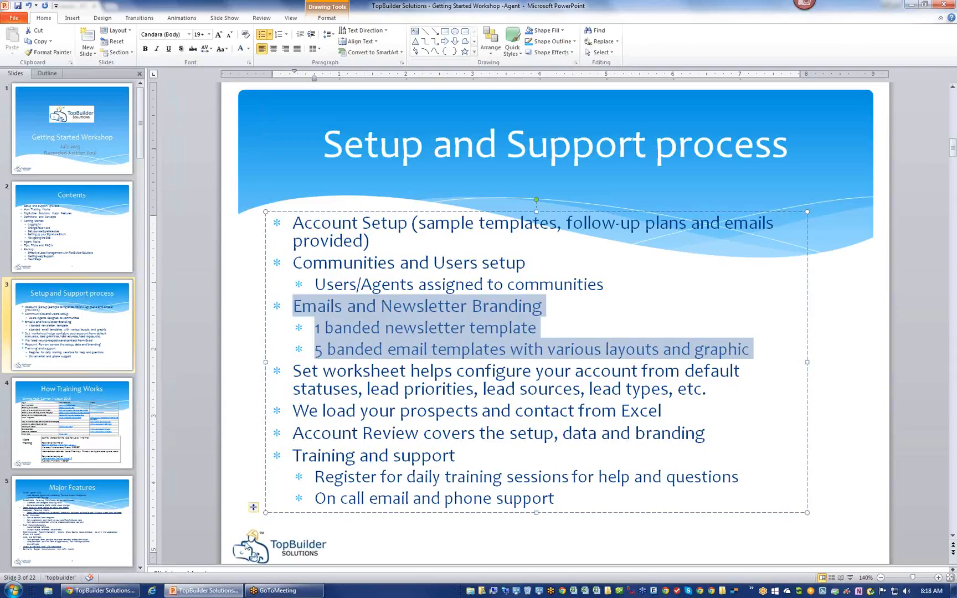
{"action": "left_click", "coordinate": [437, 349]}
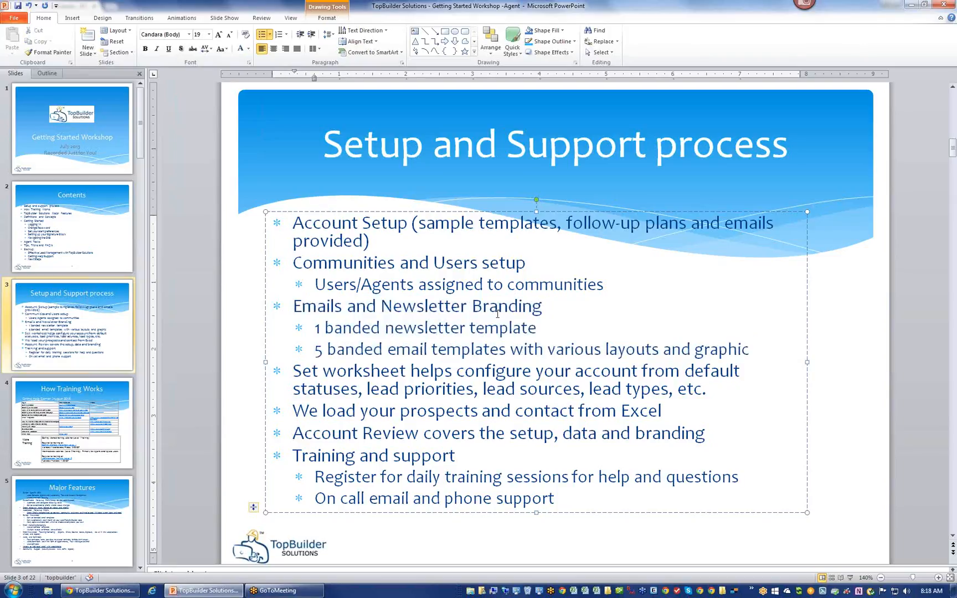
- Correct "banded" to "branded" in the newsletter template and email templates sub-bullets
{"action": "left_click", "coordinate": [342, 328]}
{"action": "left_click", "coordinate": [334, 328]}
{"action": "type", "text": "r"}
{"action": "left_click", "coordinate": [328, 349]}
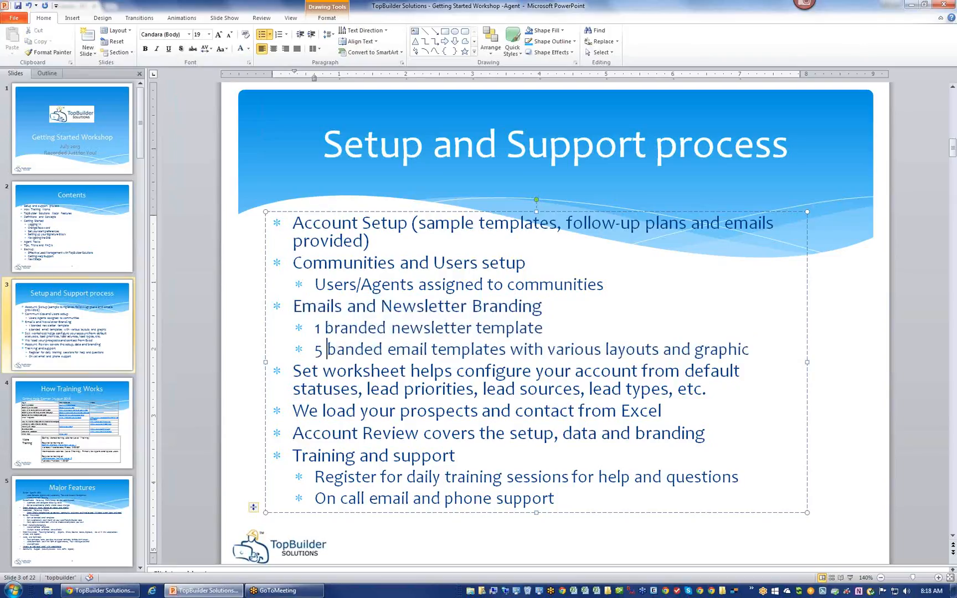
{"action": "left_click", "coordinate": [335, 349]}
{"action": "type", "text": "r"}
{"action": "left_click", "coordinate": [347, 371]}
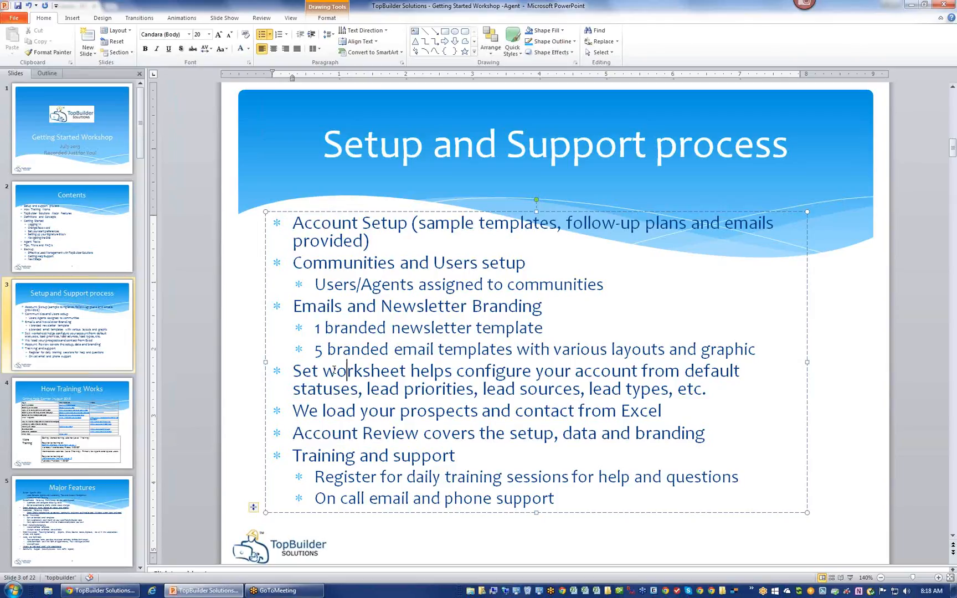
- Switch to Chrome, select the personalized letter layout for the sample email and review its letter body in the preview
{"action": "key", "text": "alt+Tab"}
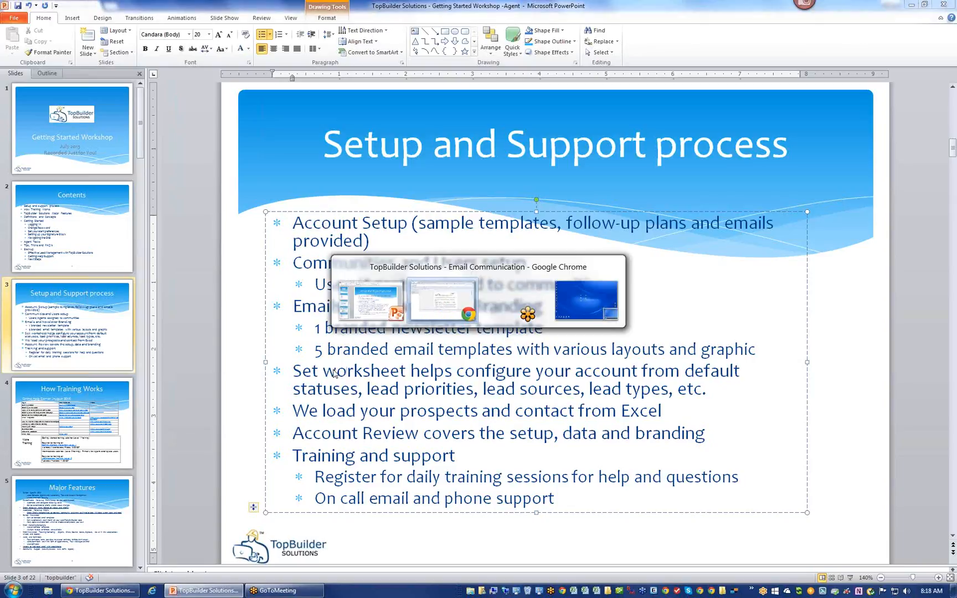
{"action": "left_click", "coordinate": [86, 140]}
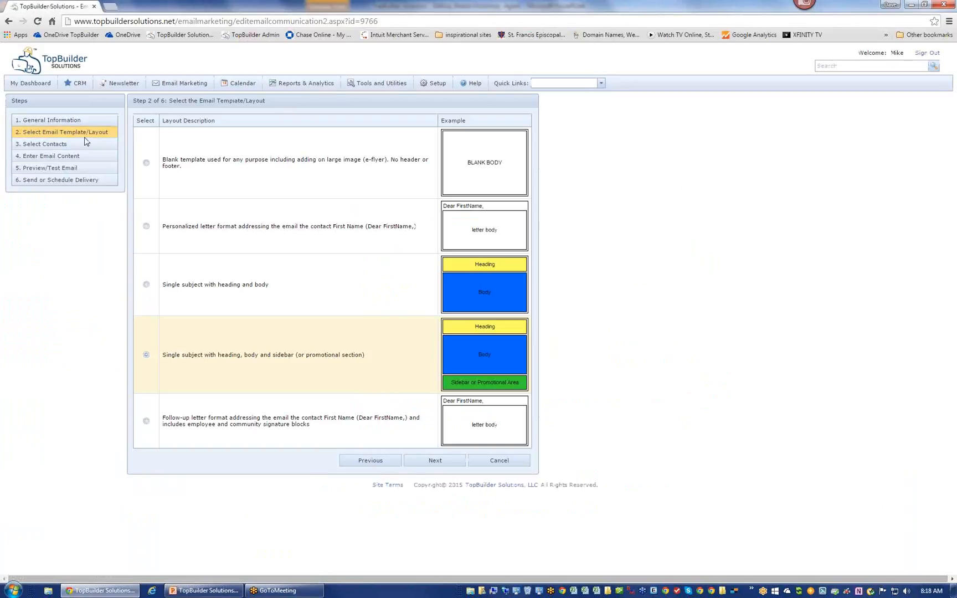
{"action": "left_click", "coordinate": [146, 227]}
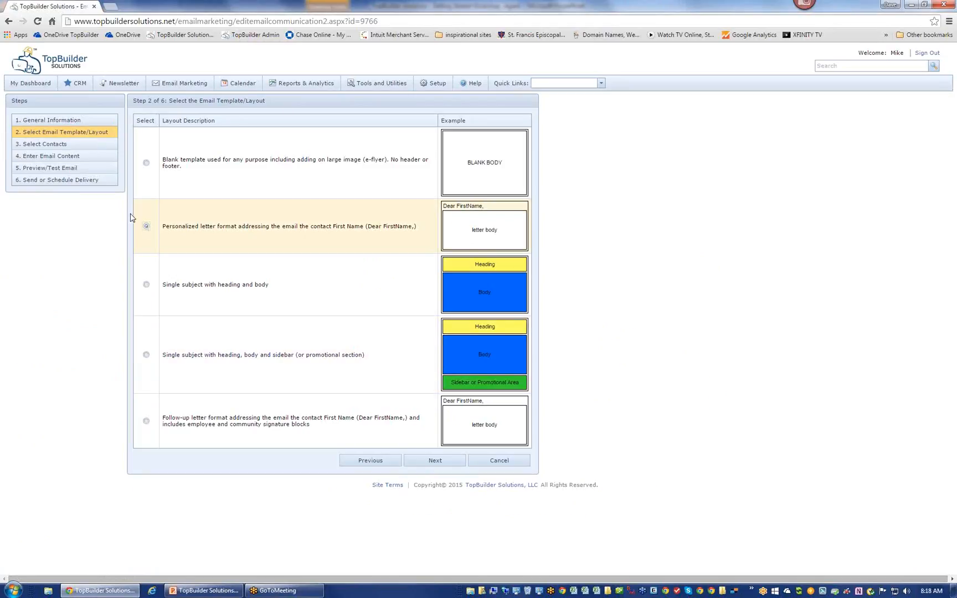
{"action": "left_click", "coordinate": [70, 173]}
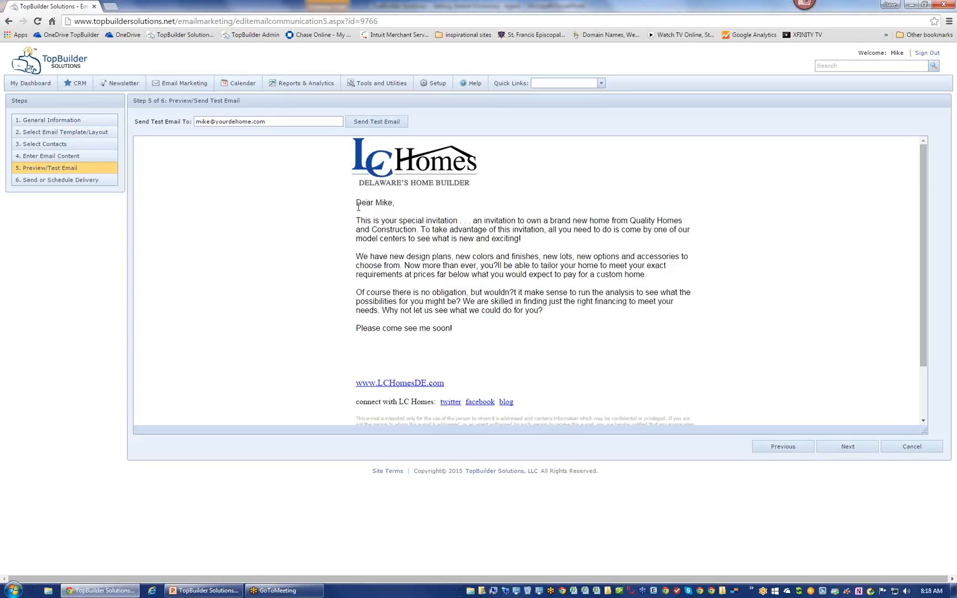
{"action": "left_click_drag", "start_coordinate": [358, 207], "coordinate": [504, 333]}
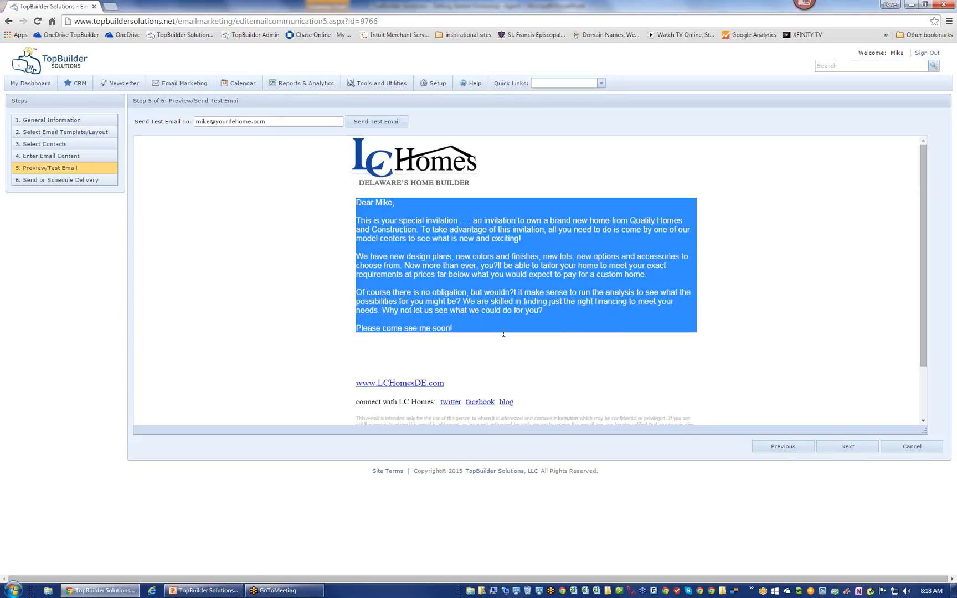
{"action": "left_click", "coordinate": [496, 301]}
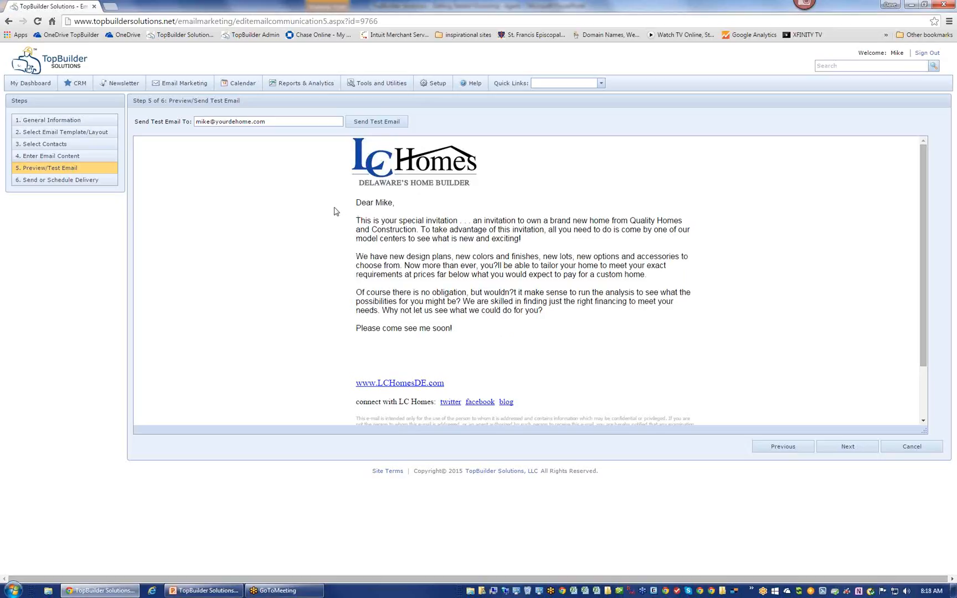
- Set the email's layout to the single subject with heading, body and sidebar, and preview the email
{"action": "left_click", "coordinate": [75, 133]}
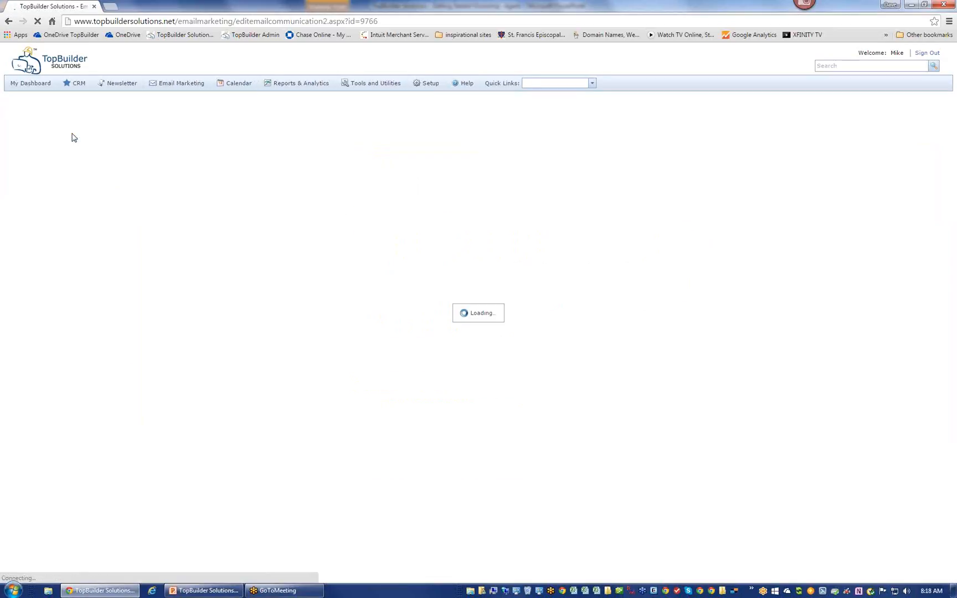
{"action": "left_click", "coordinate": [147, 355]}
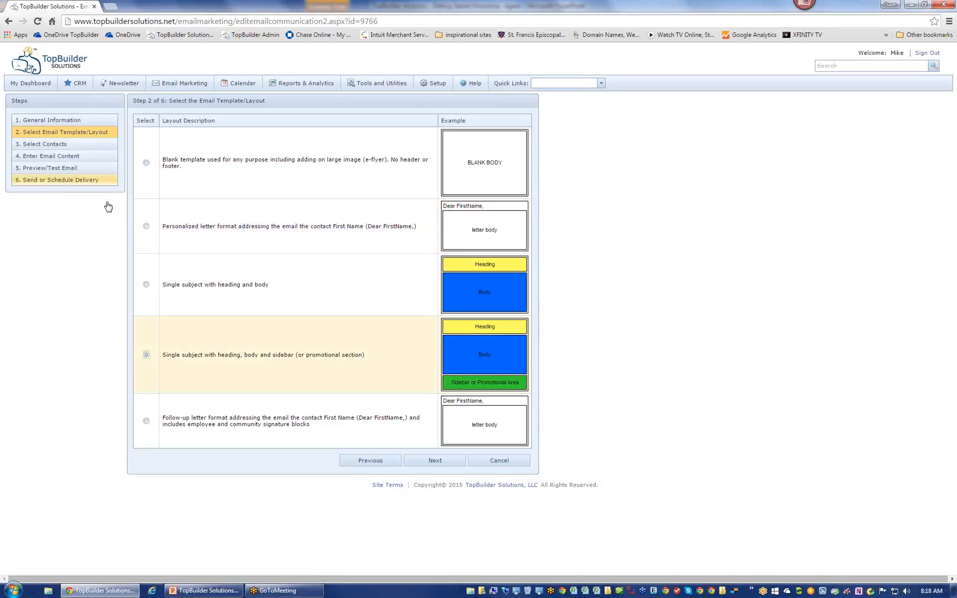
{"action": "left_click", "coordinate": [94, 168]}
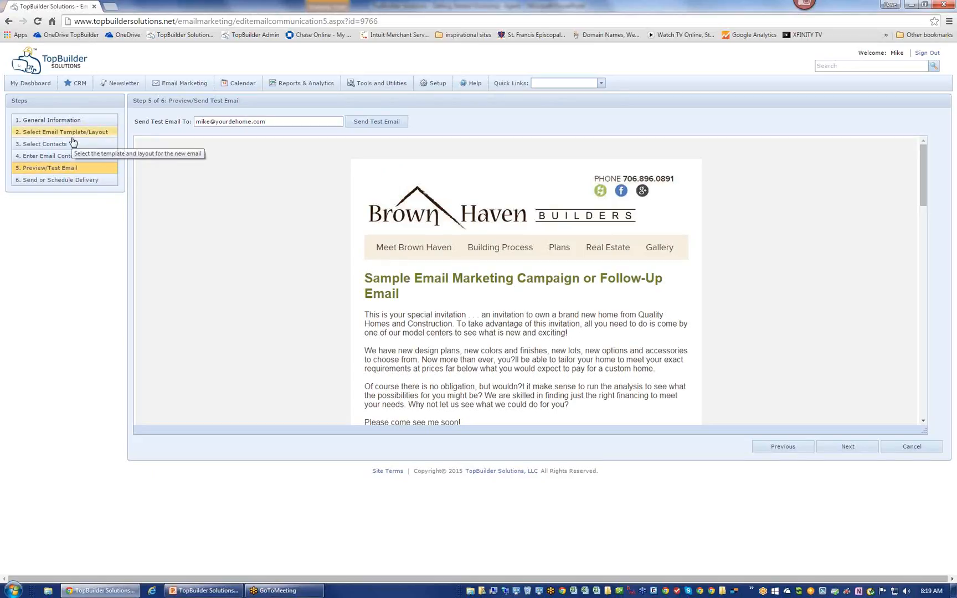
- Switch to PowerPoint and highlight the branded template sub-bullets and the worksheet configuration bullet on the slide
{"action": "key", "text": "alt+Tab"}
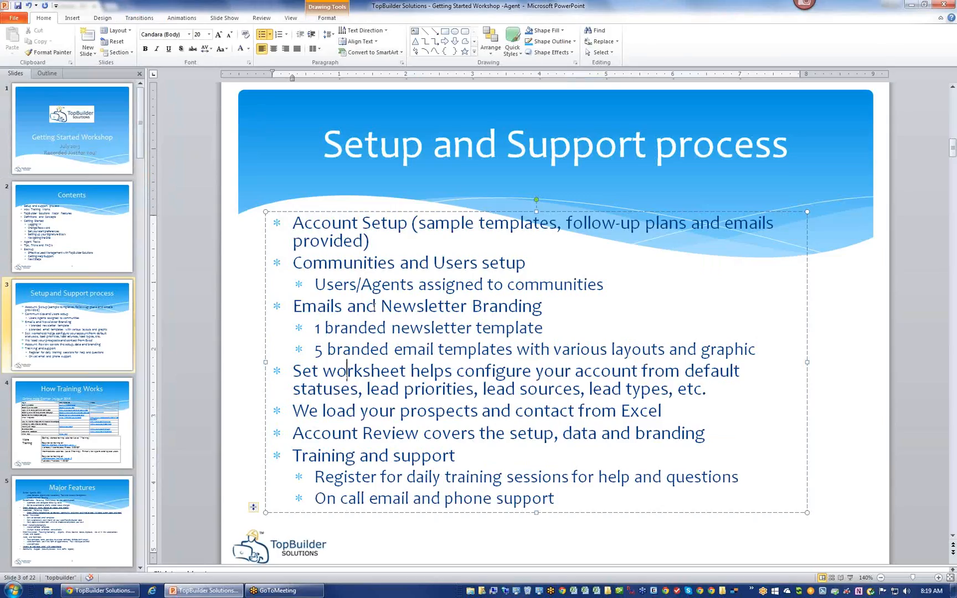
{"action": "left_click_drag", "start_coordinate": [375, 333], "coordinate": [760, 350]}
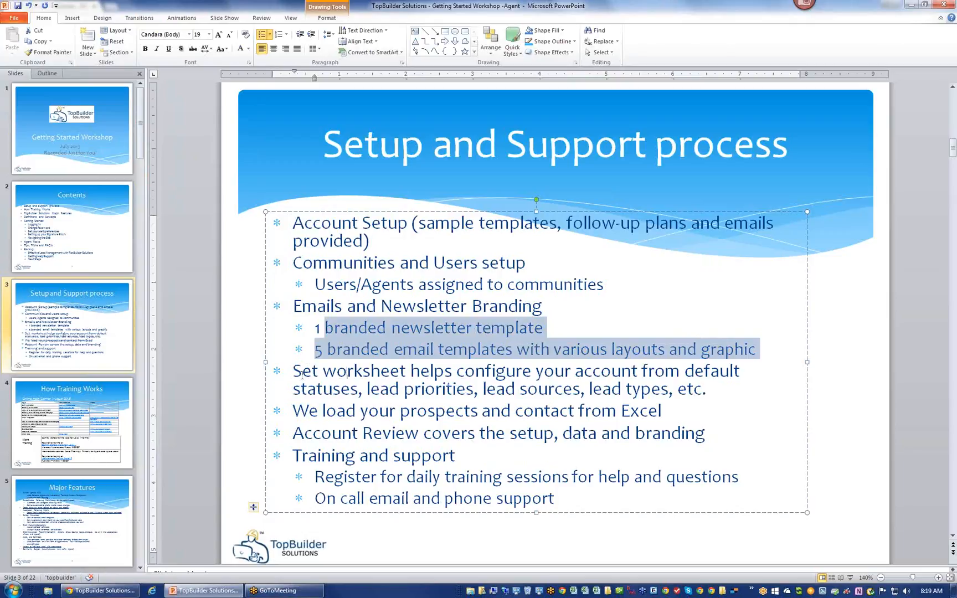
{"action": "left_click_drag", "start_coordinate": [302, 372], "coordinate": [677, 390]}
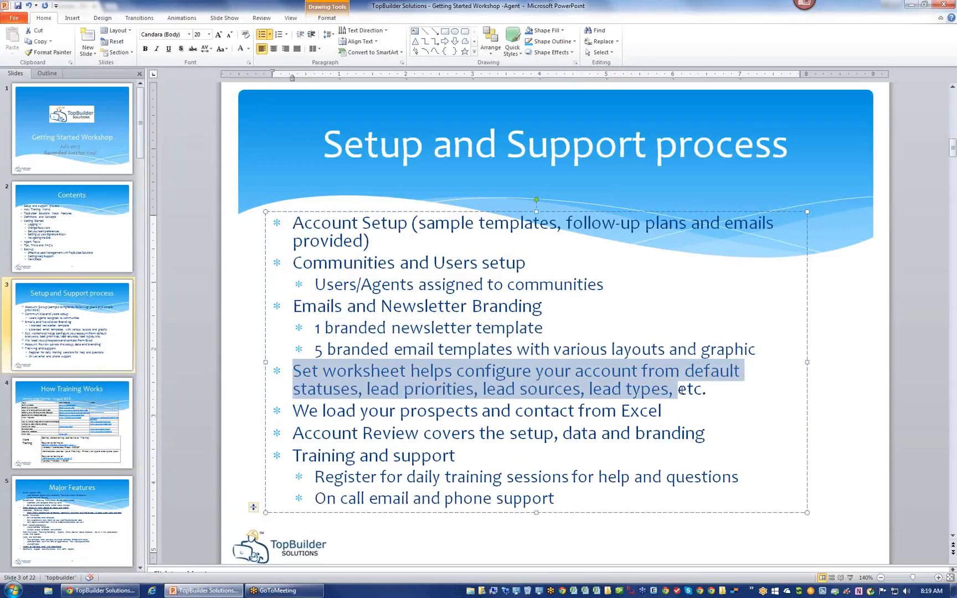
{"action": "left_click", "coordinate": [610, 432]}
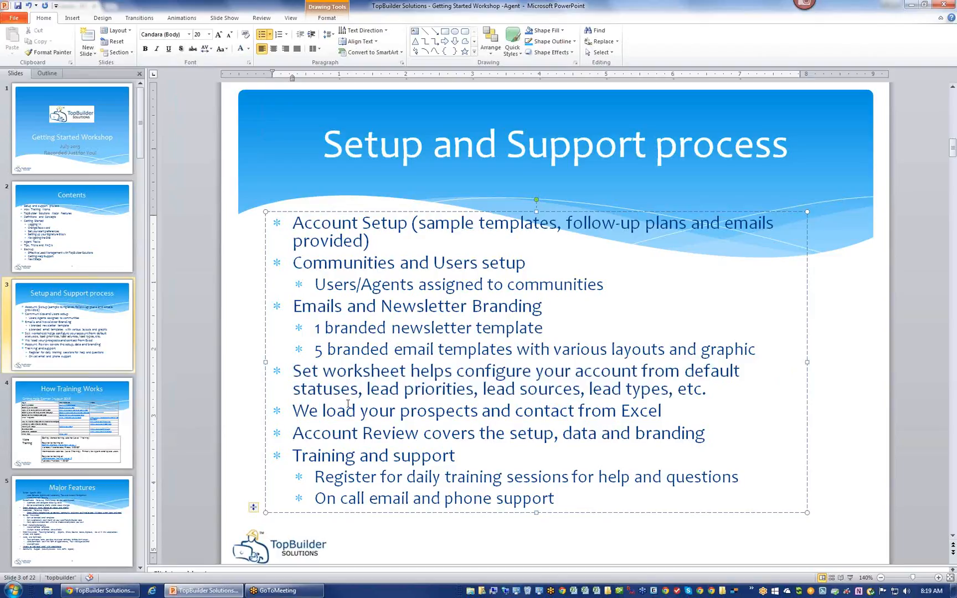
- Highlight the words "Communities" and "Users" in the slide's "Communities and Users setup" bullet
{"action": "double_click", "coordinate": [318, 264]}
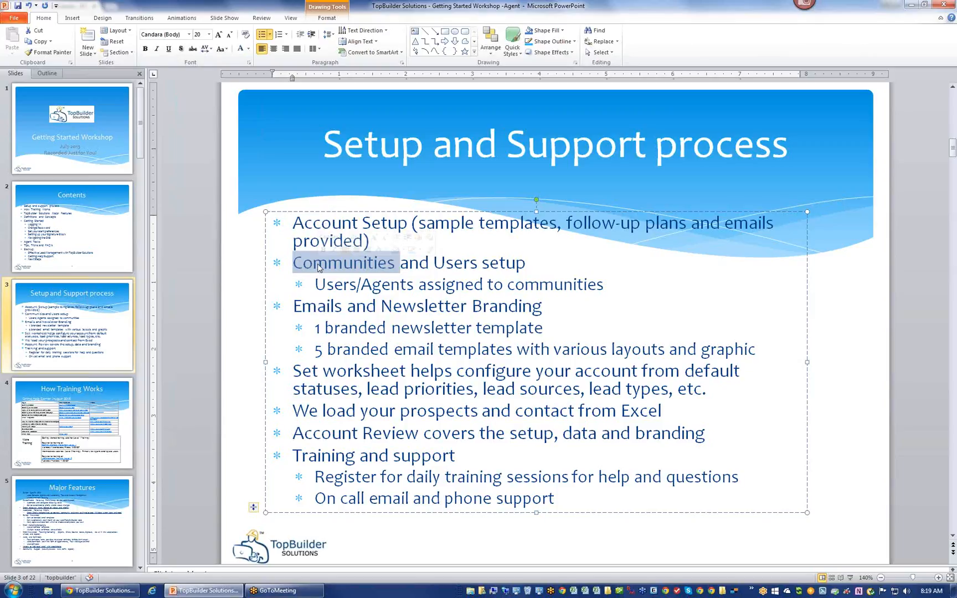
{"action": "double_click", "coordinate": [450, 264]}
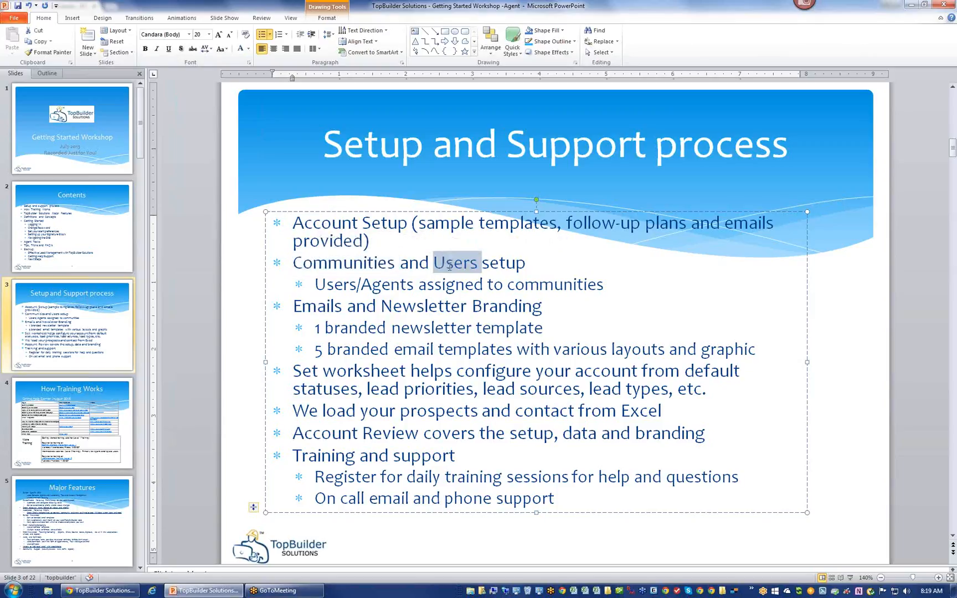
{"action": "double_click", "coordinate": [343, 265]}
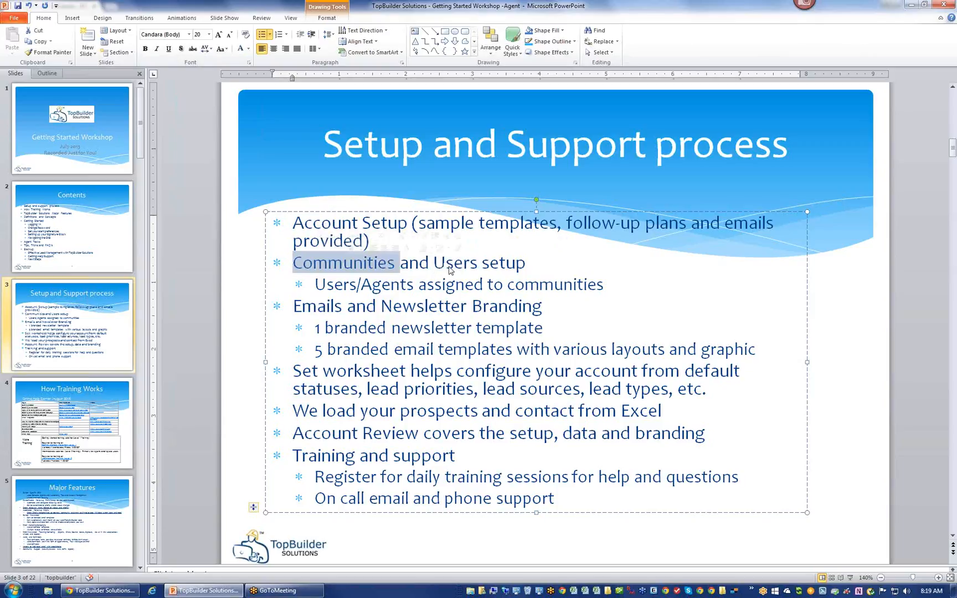
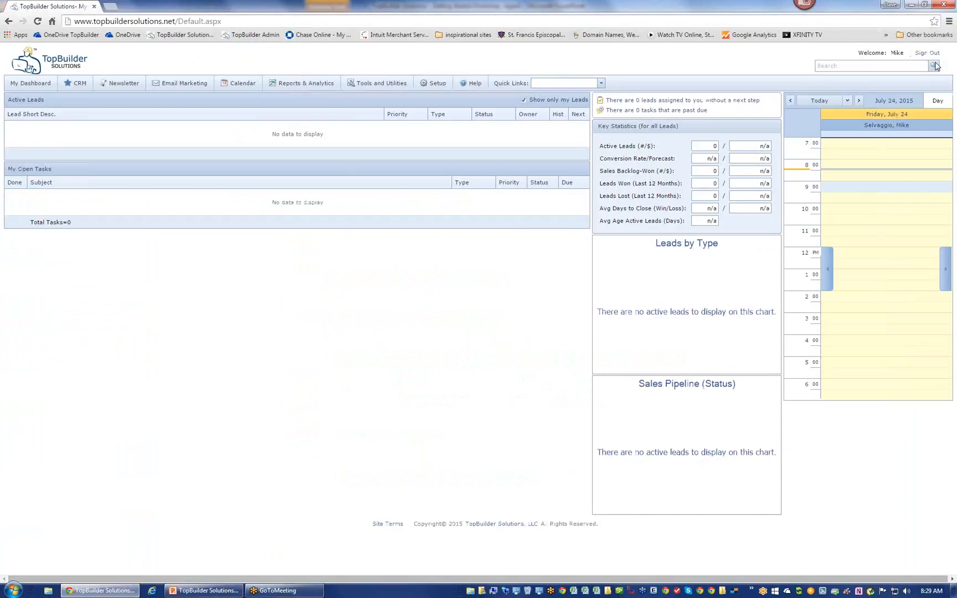
- Sign out of the current TopBuilder account and sign in with the demo account's login ID
{"action": "left_click", "coordinate": [927, 53]}
{"action": "left_click", "coordinate": [485, 202]}
{"action": "double_click", "coordinate": [544, 215]}
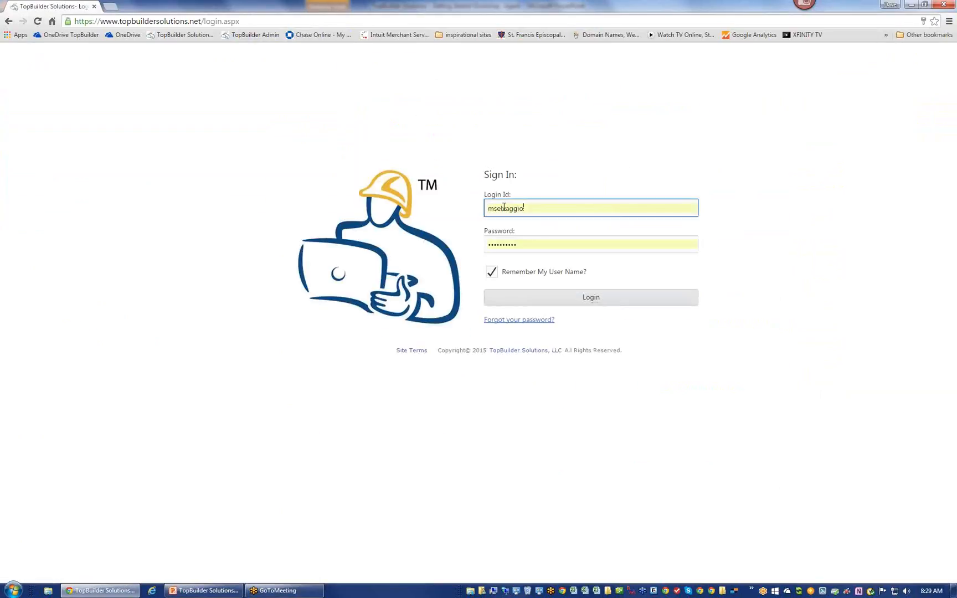
{"action": "type", "text": "davedemo"}
{"action": "left_click", "coordinate": [503, 219]}
{"action": "key", "text": "Return"}
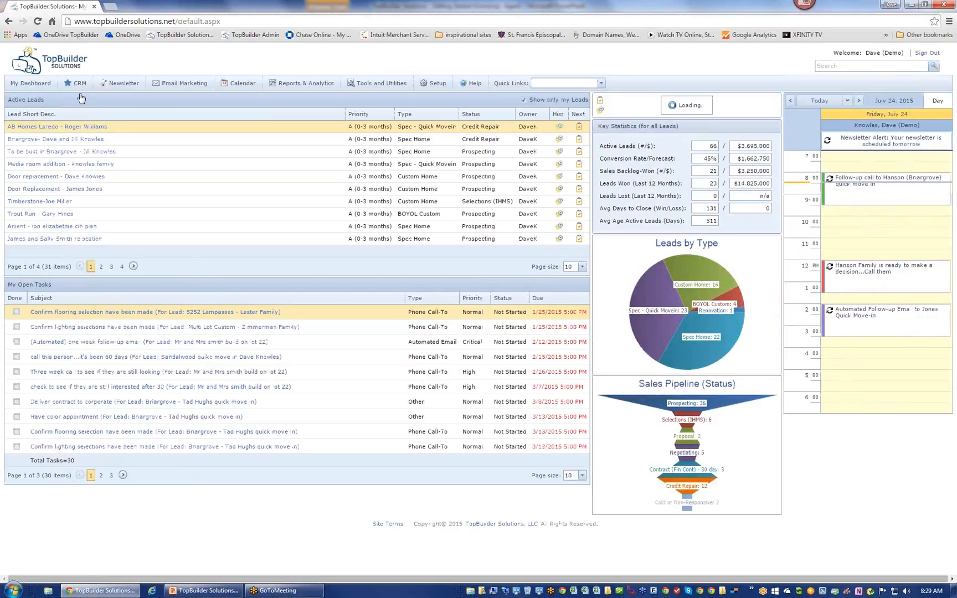
- Open the CRM lead list and filter it by priority A (0-3 months), lead type Spec Home and lead source Parade of Homes
{"action": "left_click", "coordinate": [79, 87]}
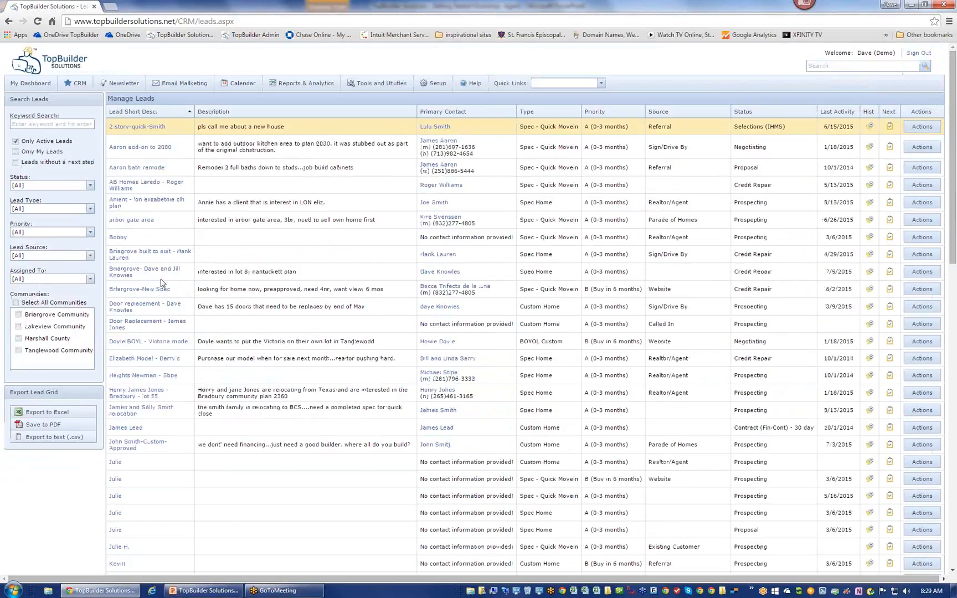
{"action": "left_click", "coordinate": [43, 232]}
{"action": "left_click", "coordinate": [42, 251]}
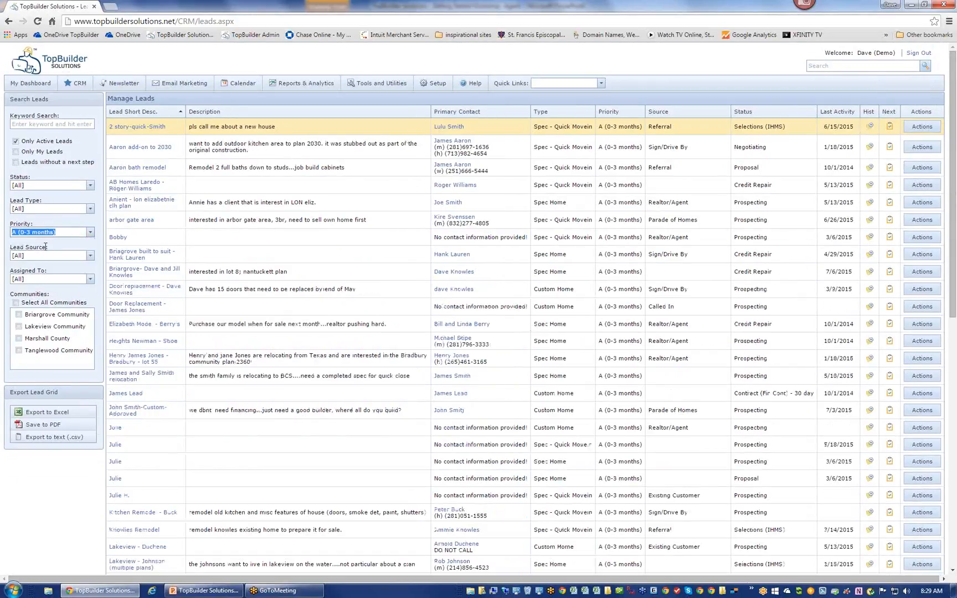
{"action": "left_click", "coordinate": [47, 209]}
{"action": "left_click", "coordinate": [66, 238]}
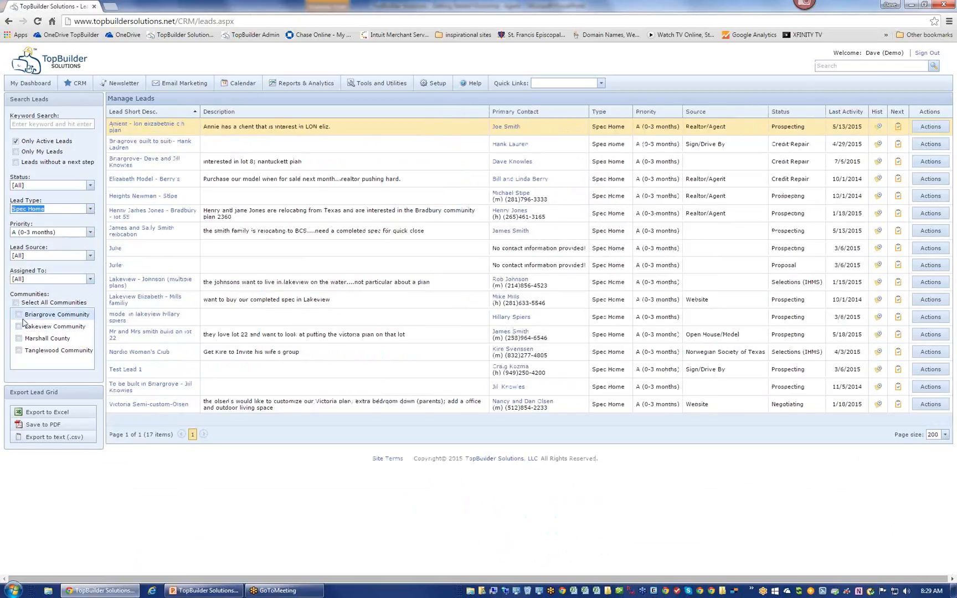
{"action": "left_click", "coordinate": [19, 255]}
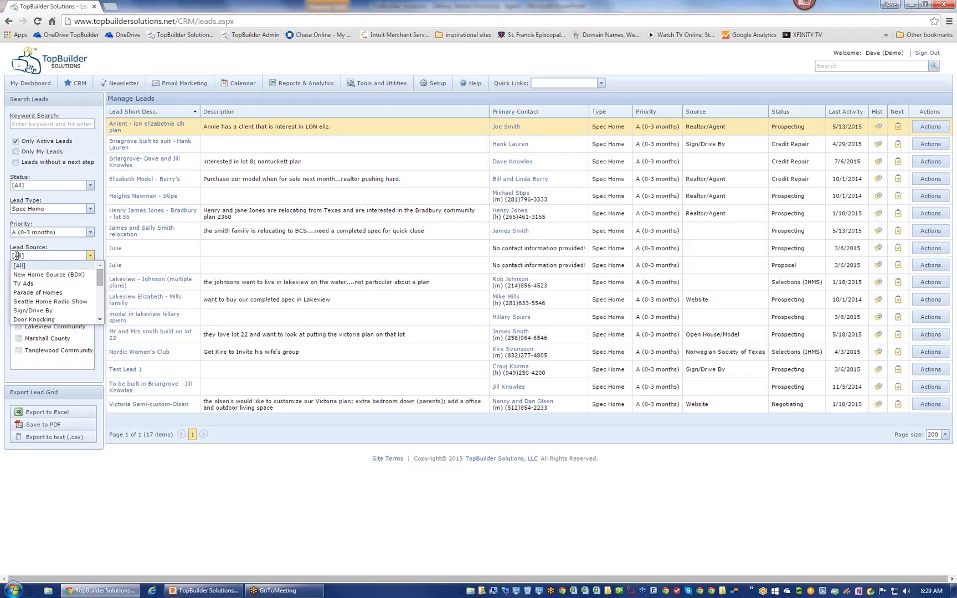
{"action": "left_click", "coordinate": [29, 292]}
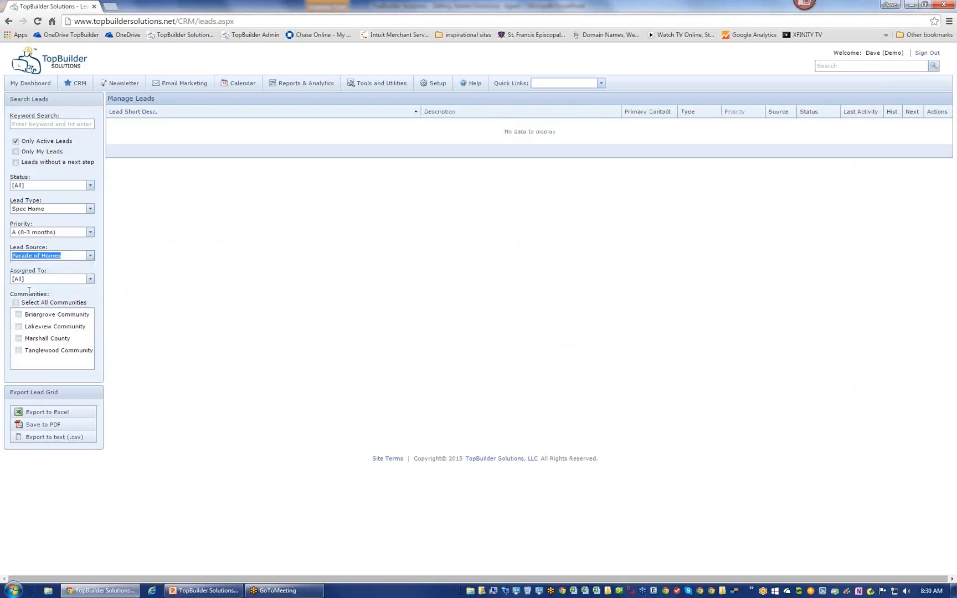
- Reset the lead type, priority and lead source filters to [All]
{"action": "left_click", "coordinate": [66, 205]}
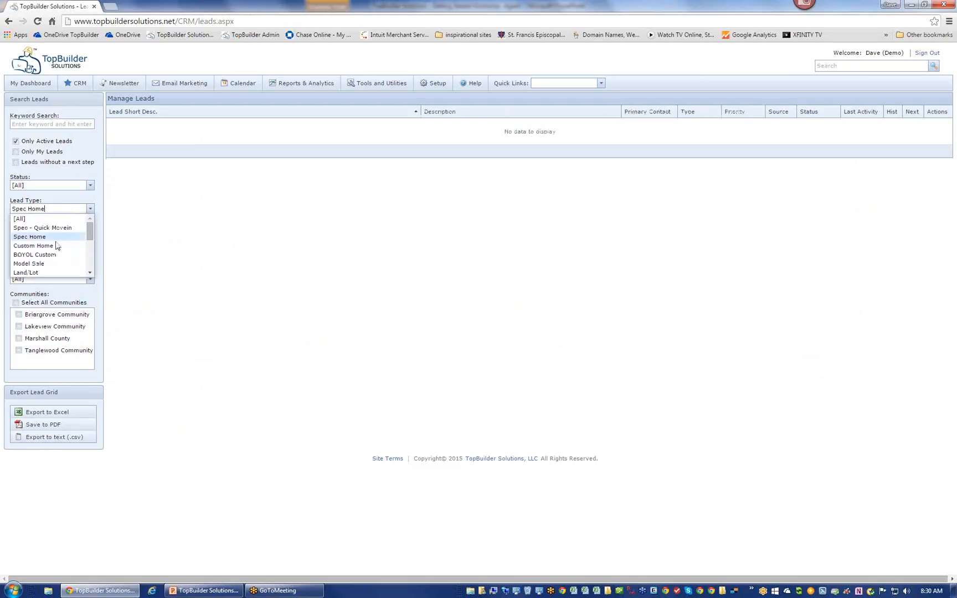
{"action": "left_click", "coordinate": [69, 203]}
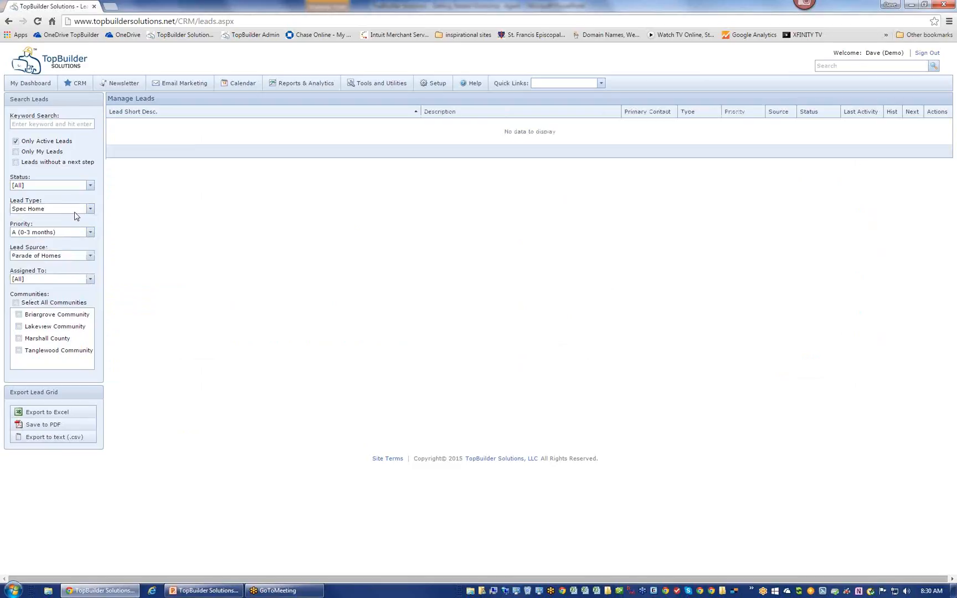
{"action": "left_click", "coordinate": [72, 210]}
{"action": "left_click", "coordinate": [71, 216]}
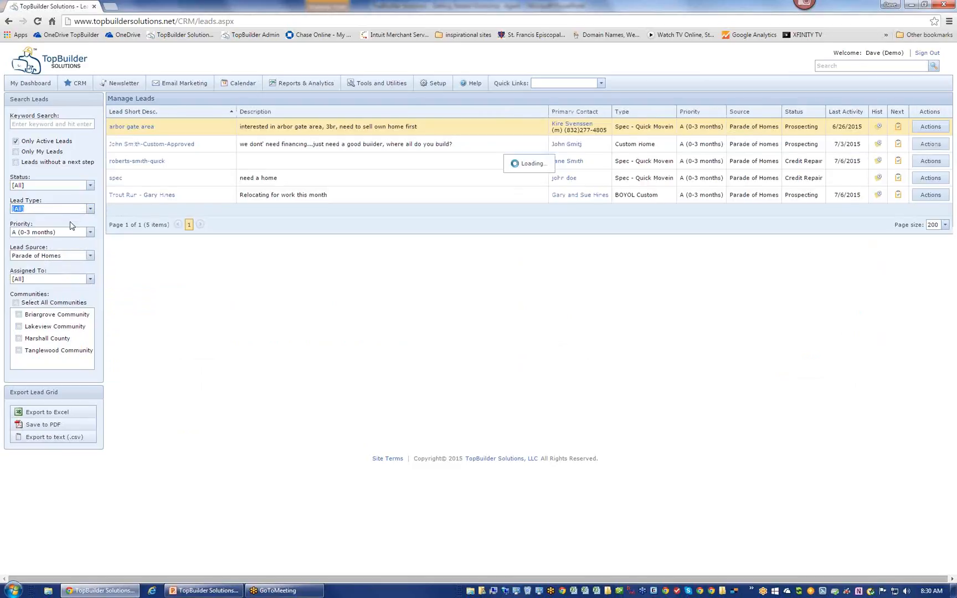
{"action": "left_click", "coordinate": [70, 232]}
{"action": "left_click", "coordinate": [65, 243]}
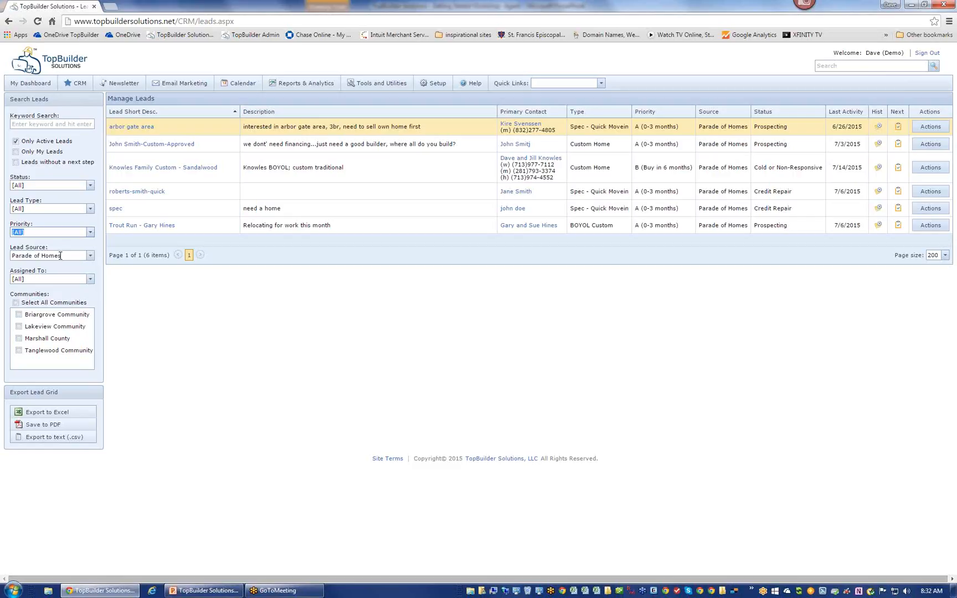
{"action": "left_click", "coordinate": [90, 256]}
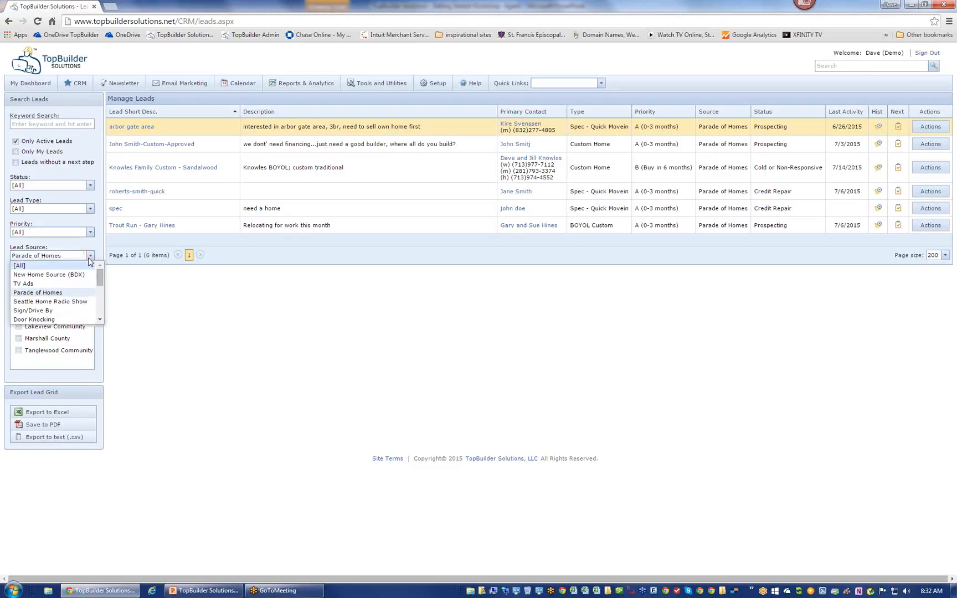
{"action": "left_click", "coordinate": [91, 264]}
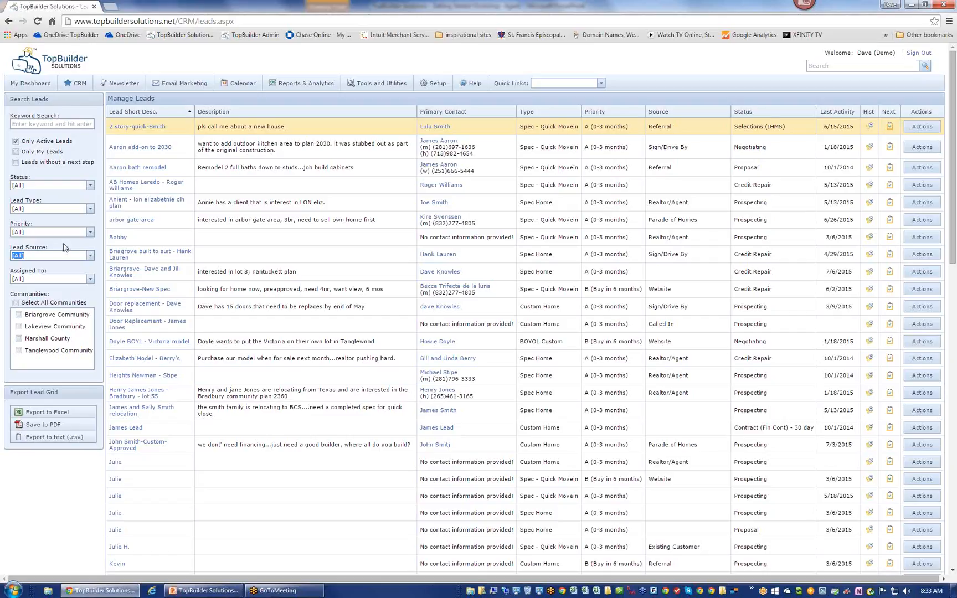
- Filter the leads by priority A (0-3 months) and check the first lead's history and next task
{"action": "left_click", "coordinate": [91, 233]}
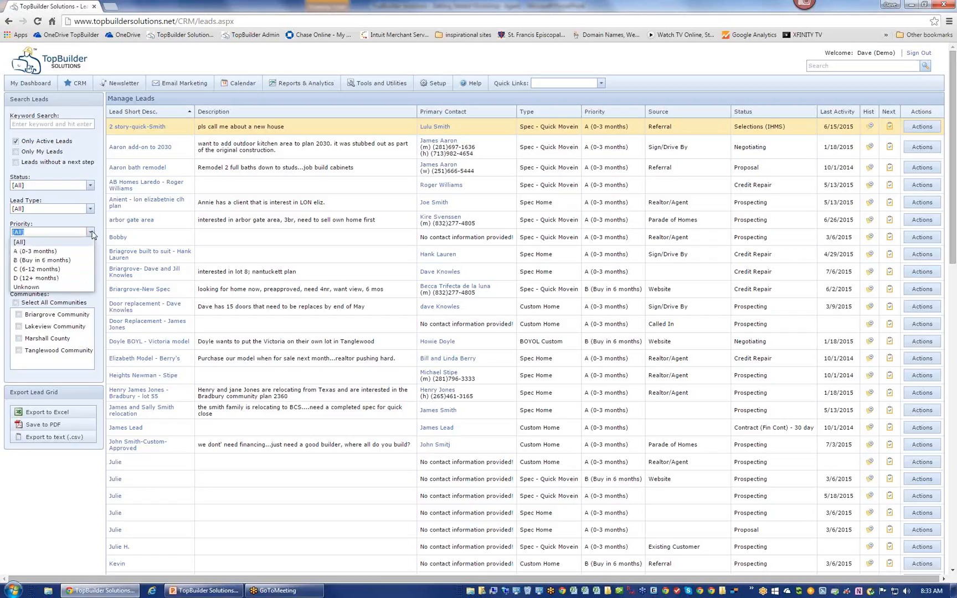
{"action": "left_click", "coordinate": [66, 251]}
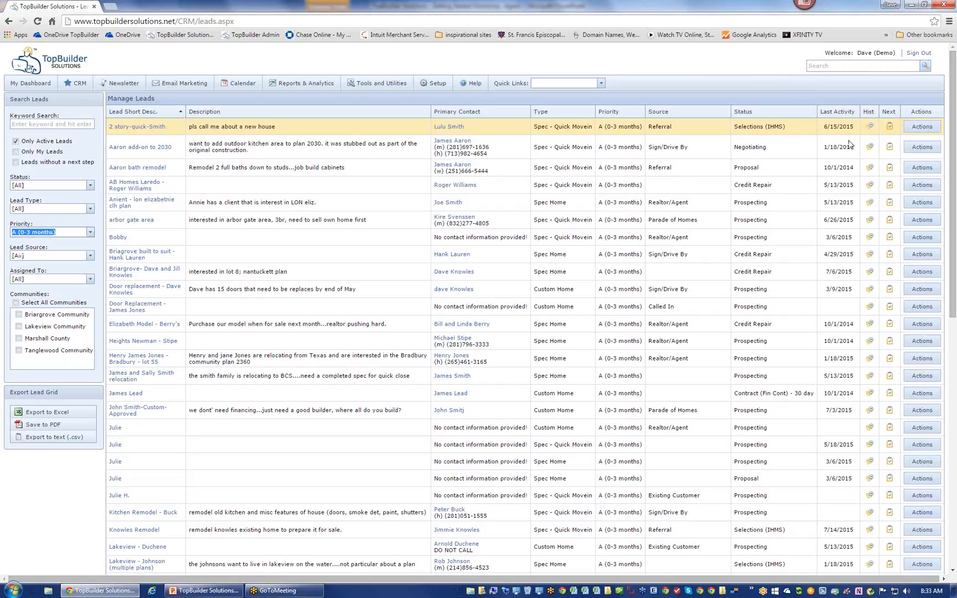
{"action": "left_click", "coordinate": [878, 127]}
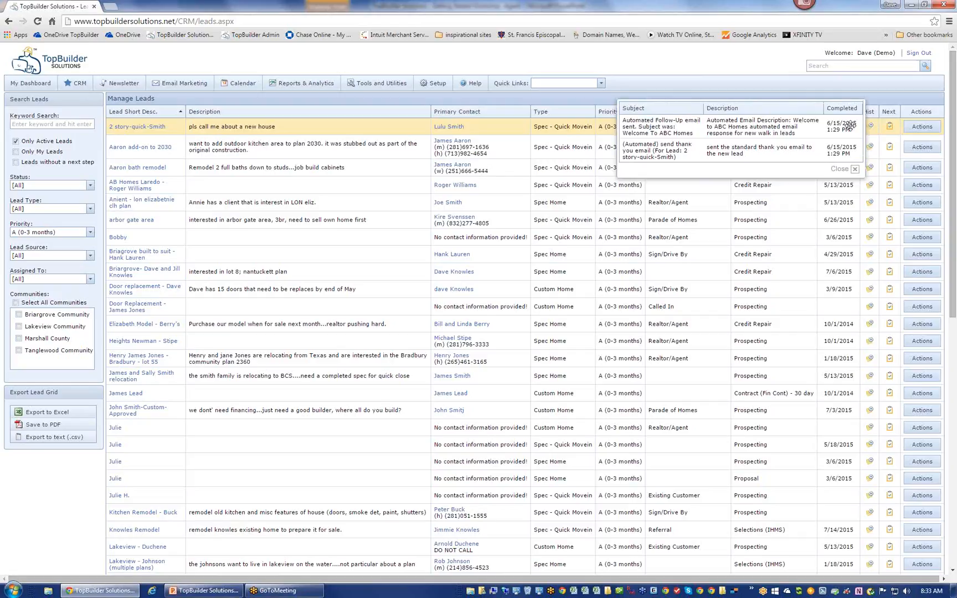
{"action": "left_click", "coordinate": [846, 170]}
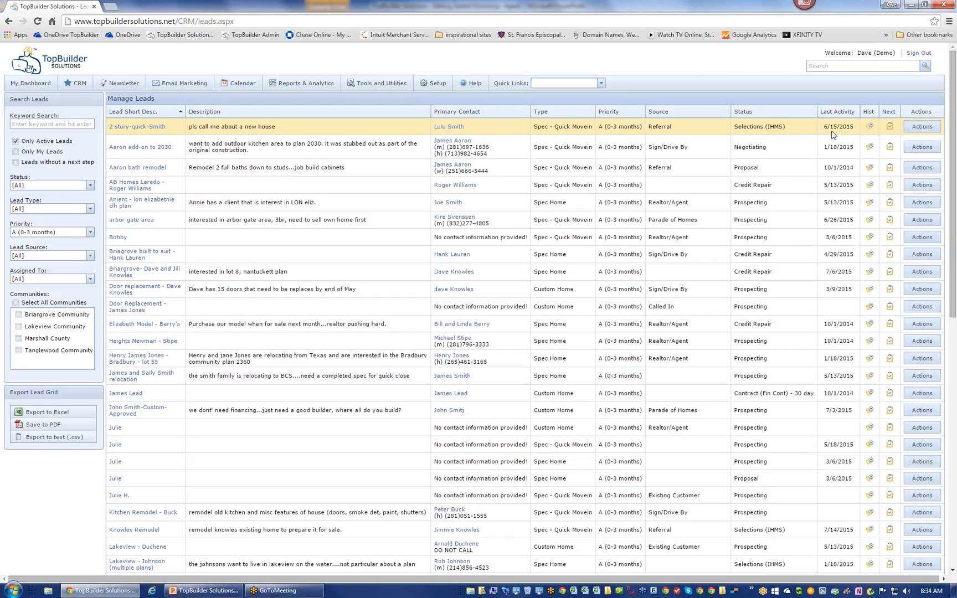
{"action": "left_click", "coordinate": [873, 132]}
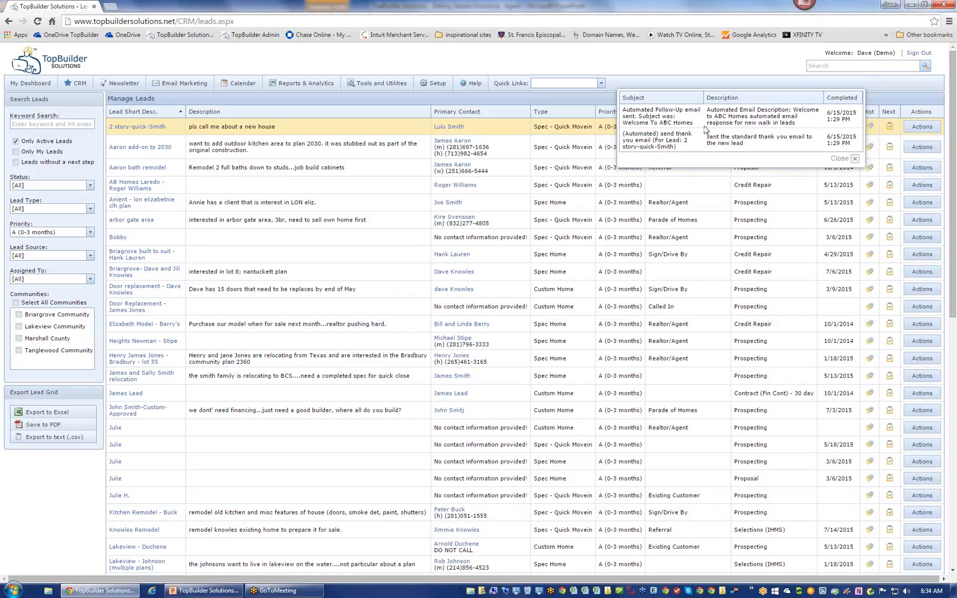
{"action": "left_click", "coordinate": [842, 159]}
{"action": "left_click", "coordinate": [890, 129]}
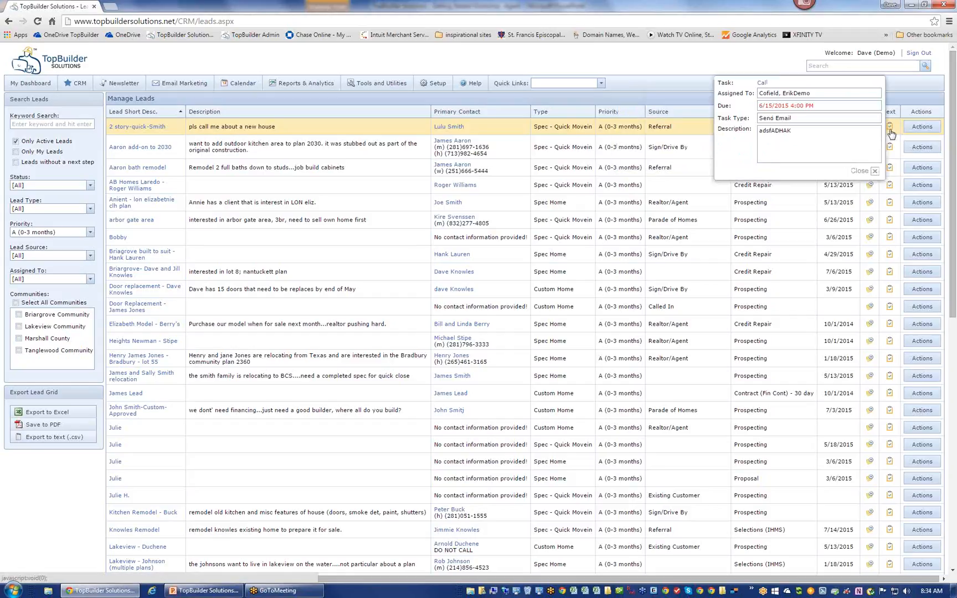
{"action": "left_click", "coordinate": [865, 171]}
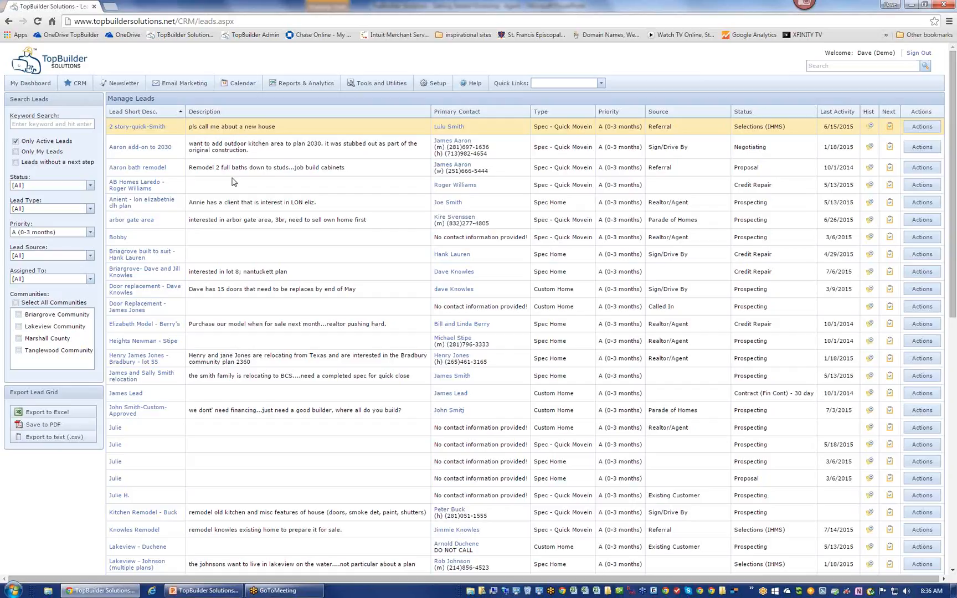
- Open the setup page for managing follow-up plans
{"action": "mouse_move", "coordinate": [433, 85]}
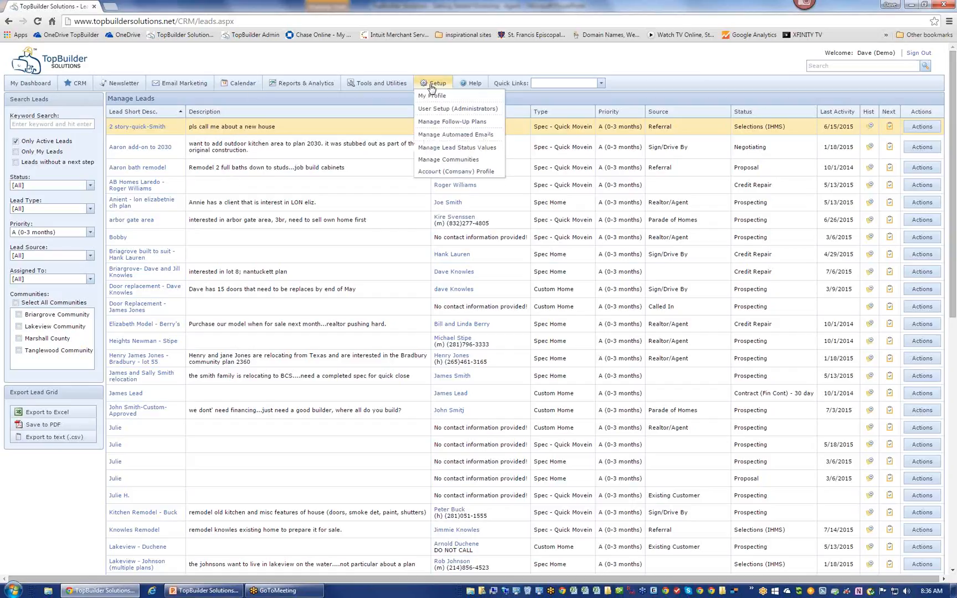
{"action": "left_click", "coordinate": [444, 122]}
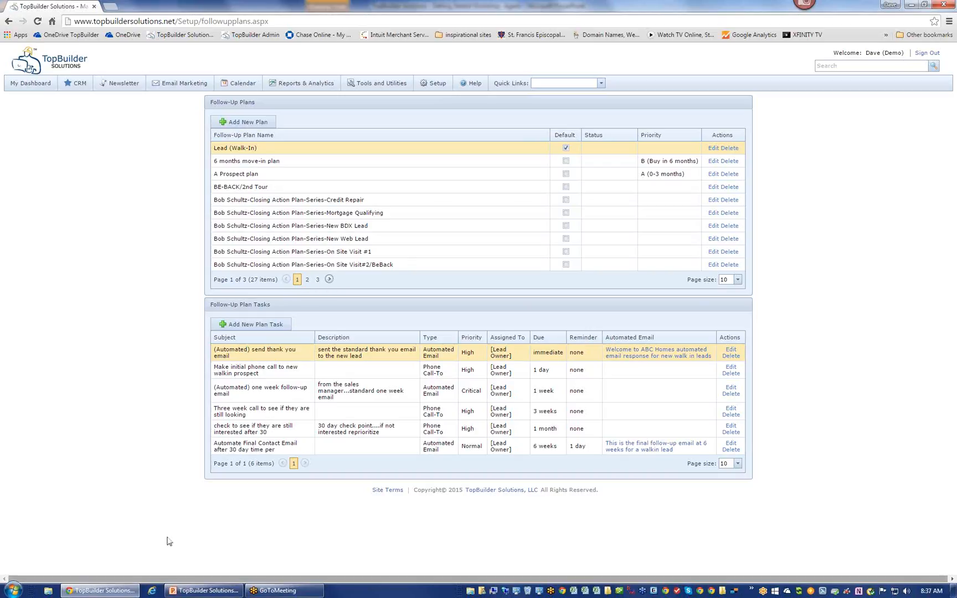
- Switch to Internet Explorer, look through the Features page of the TopBuilder website and close the browser
{"action": "left_click", "coordinate": [153, 591]}
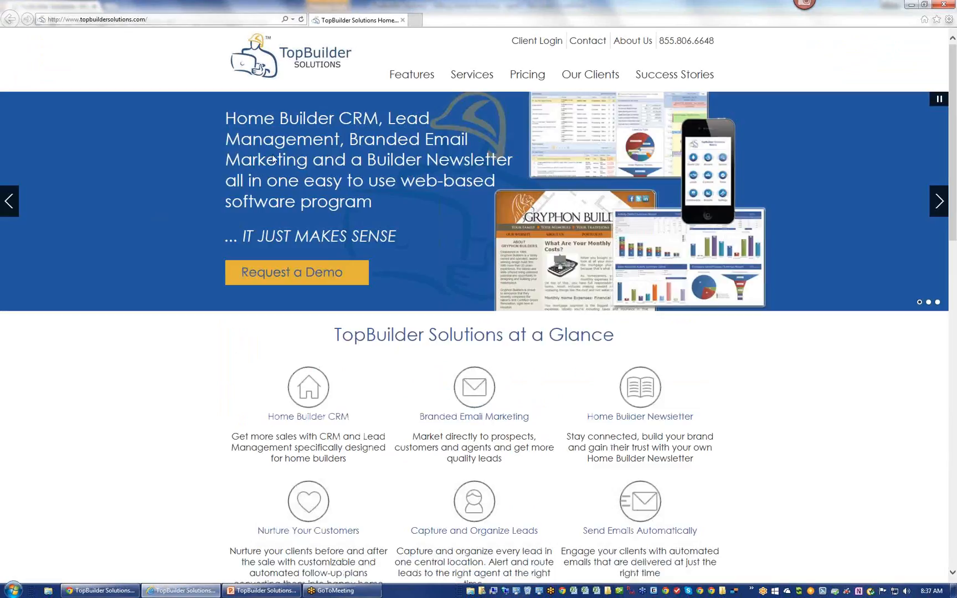
{"action": "left_click", "coordinate": [431, 82]}
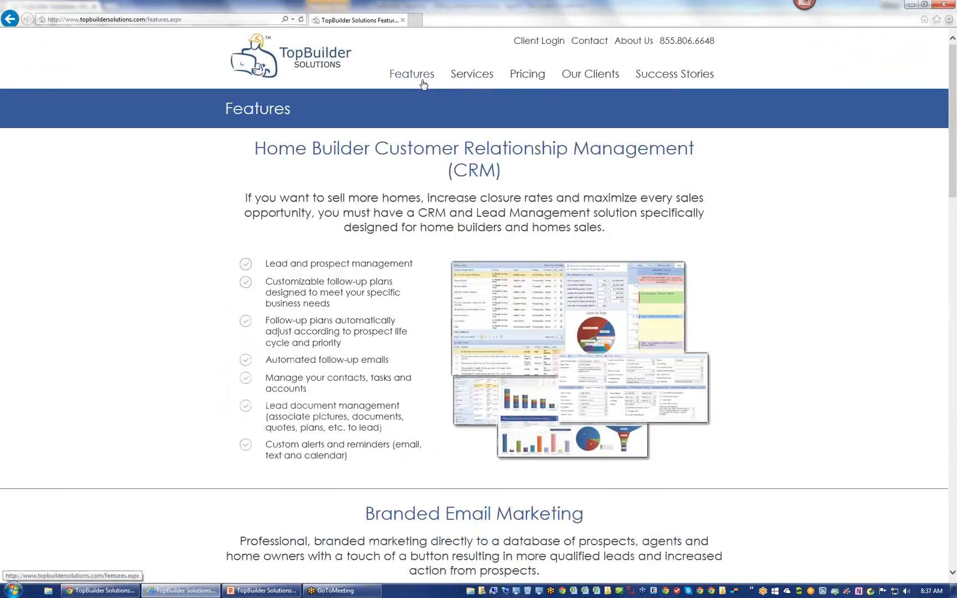
{"action": "scroll", "coordinate": [365, 323], "scroll_direction": "down", "scroll_amount": 7}
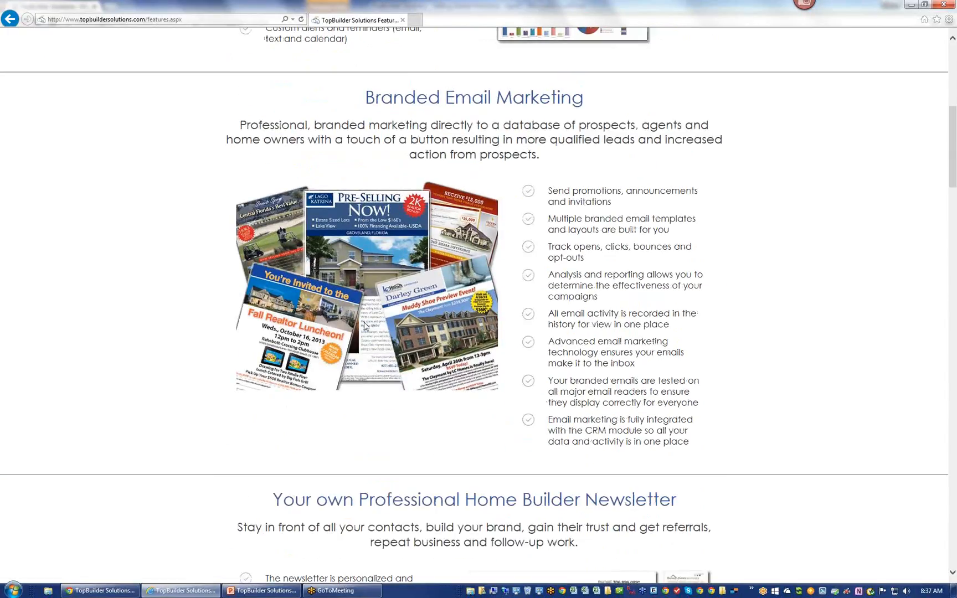
{"action": "scroll", "coordinate": [364, 325], "scroll_direction": "down", "scroll_amount": 13}
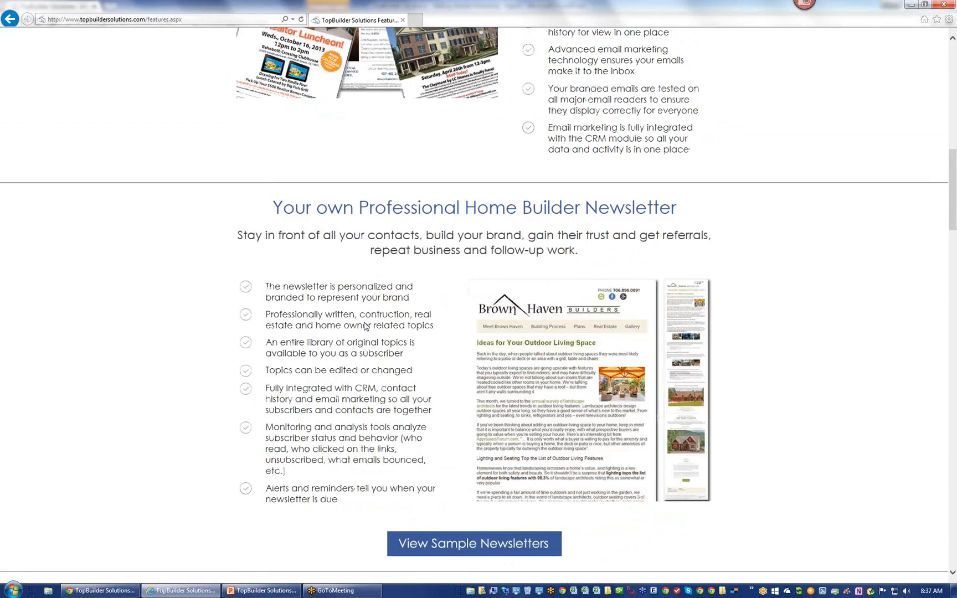
{"action": "scroll", "coordinate": [365, 326], "scroll_direction": "down", "scroll_amount": 20}
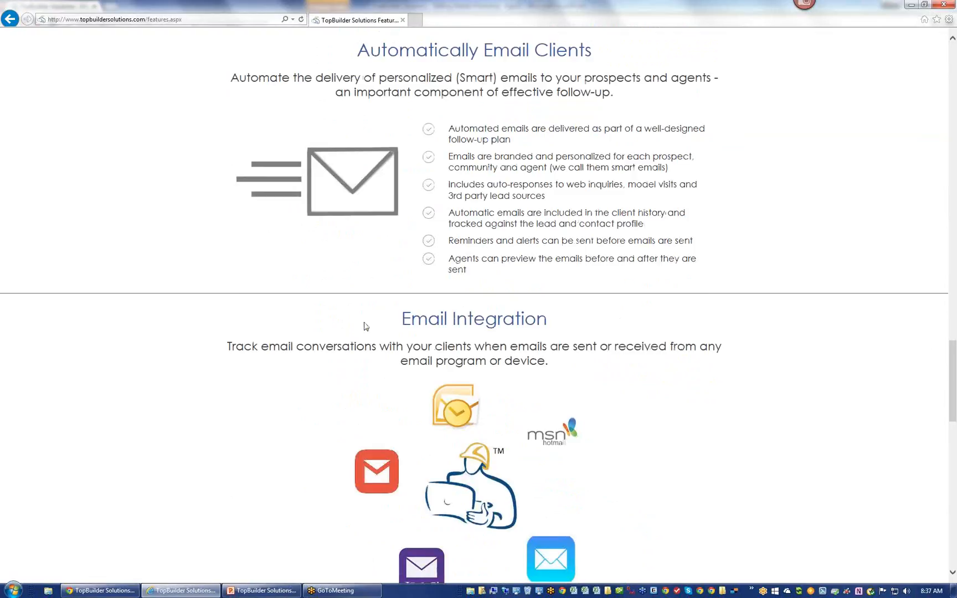
{"action": "scroll", "coordinate": [365, 322], "scroll_direction": "up", "scroll_amount": 20}
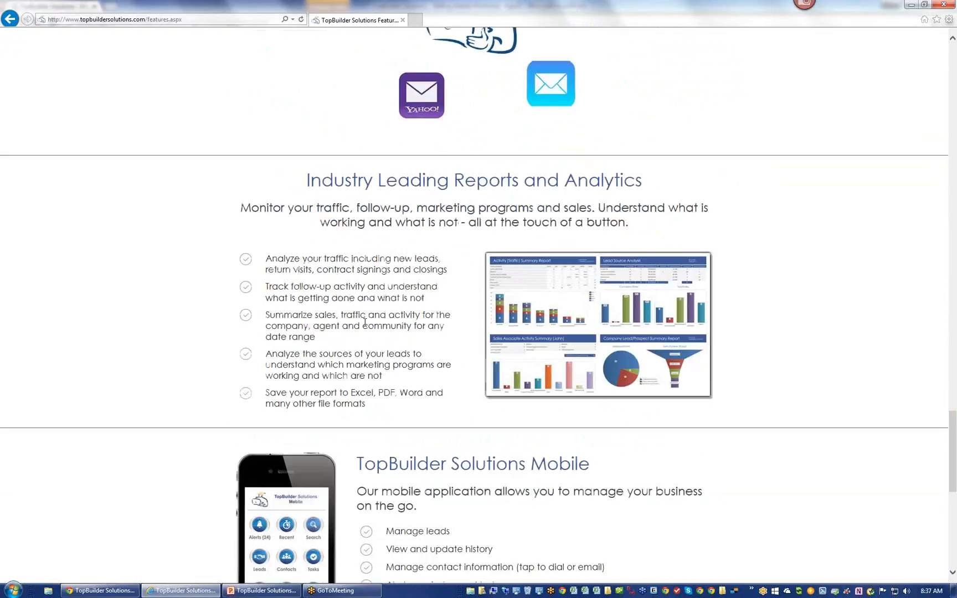
{"action": "scroll", "coordinate": [364, 325], "scroll_direction": "up", "scroll_amount": 7}
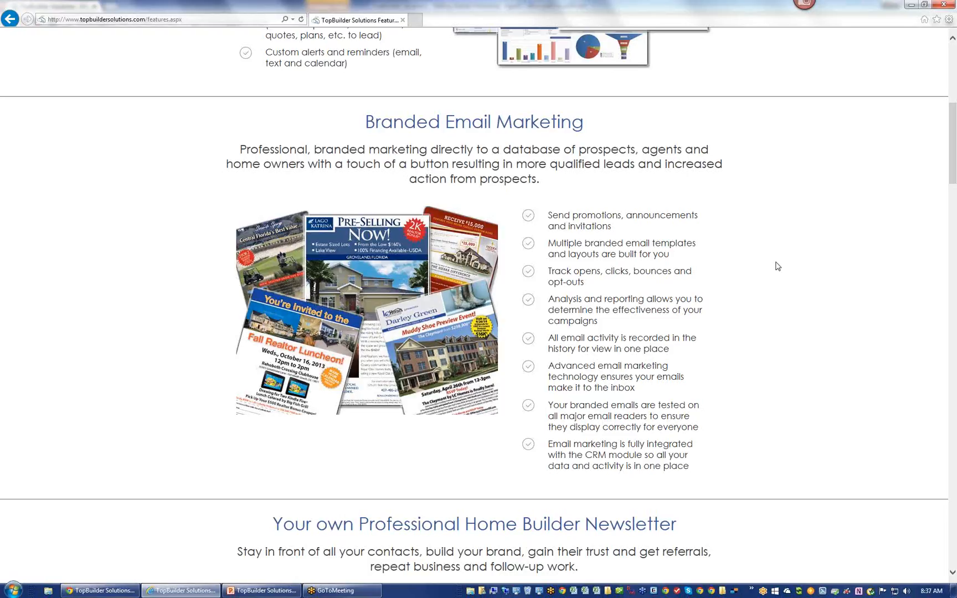
{"action": "left_click", "coordinate": [945, 5]}
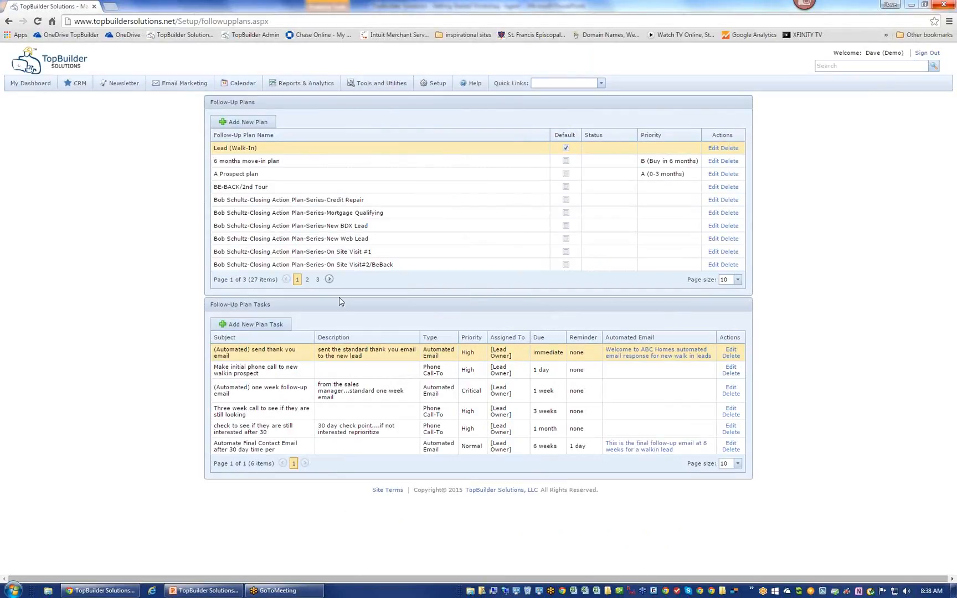
- Show the second page of follow-up plans and point out the status linked to the "Closed on home" plan
{"action": "left_click", "coordinate": [330, 283]}
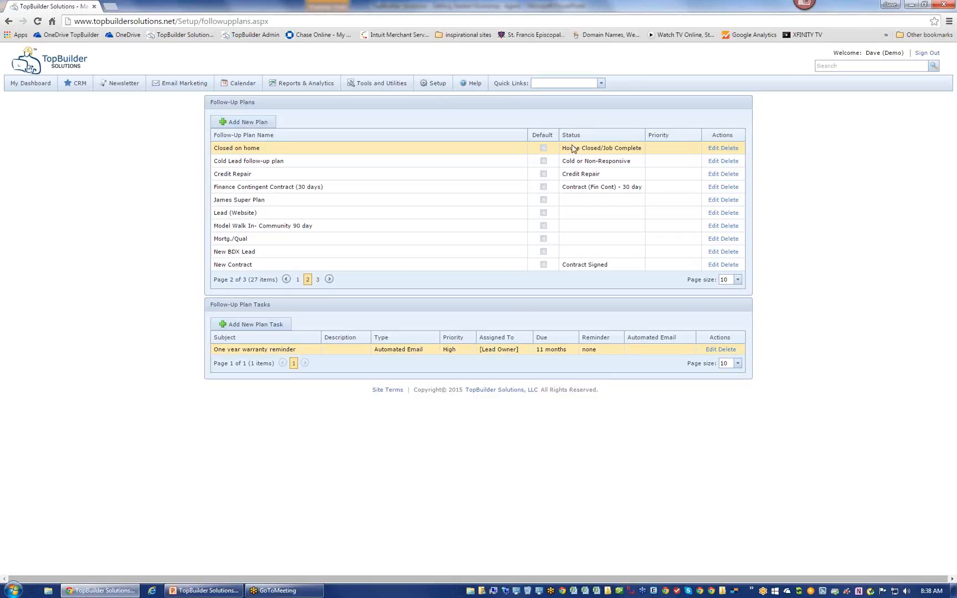
{"action": "left_click_drag", "start_coordinate": [572, 149], "coordinate": [598, 150]}
- Return to the CRM lead list, open the first lead and view its follow-up plan tasks
{"action": "left_click", "coordinate": [81, 99]}
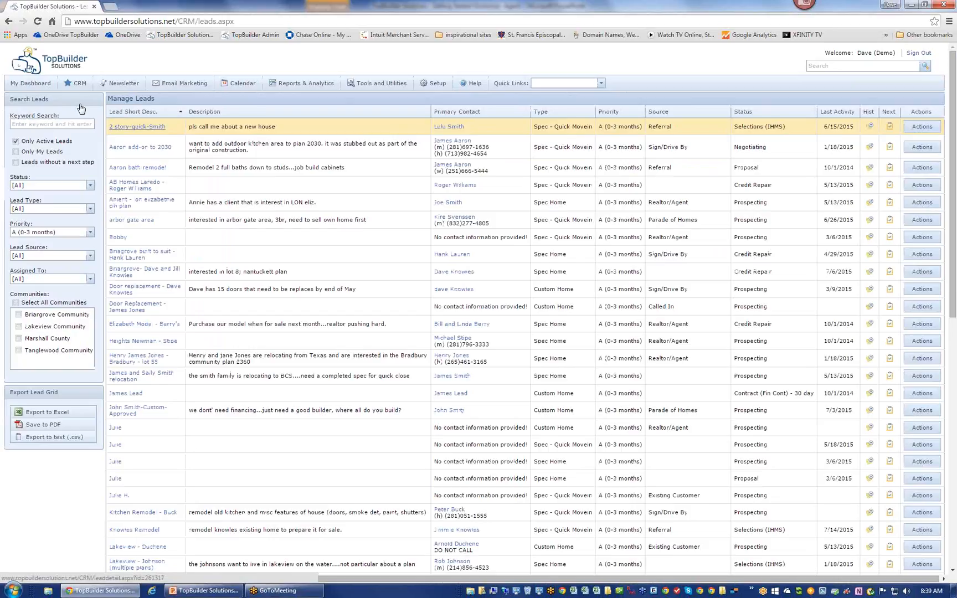
{"action": "left_click", "coordinate": [136, 131]}
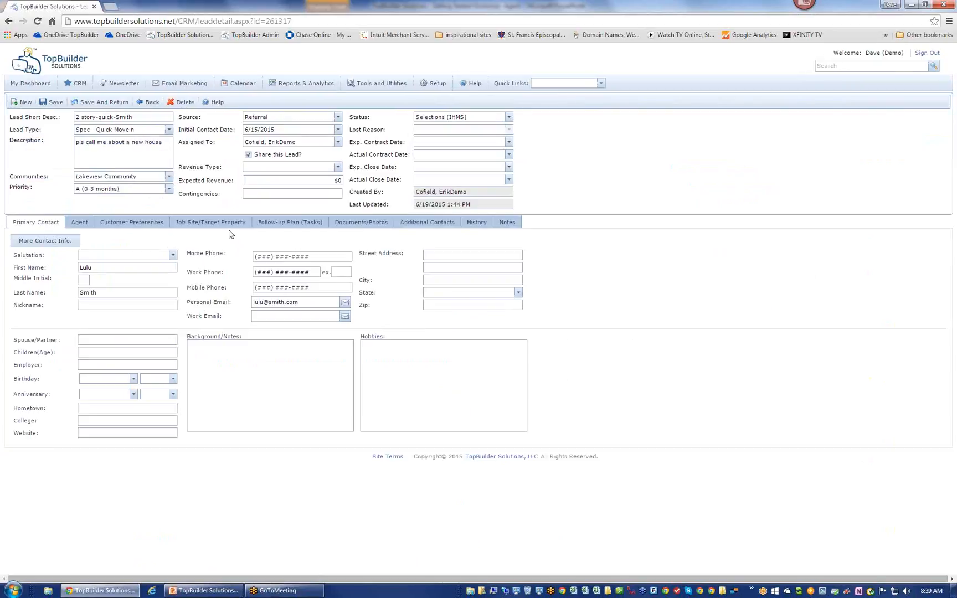
{"action": "left_click", "coordinate": [291, 224]}
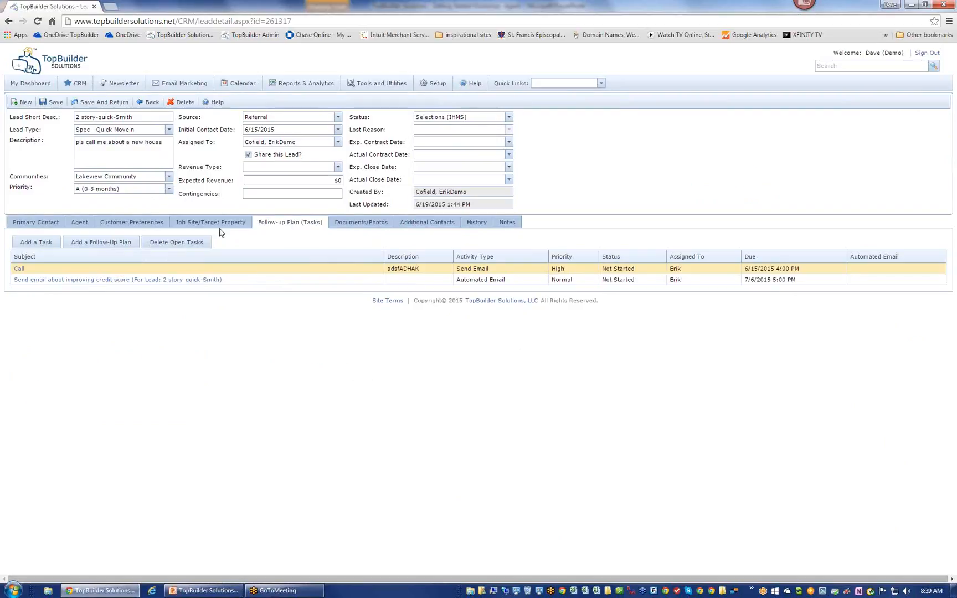
- Set the lead's priority to B (Buy in 6 months) and its status to Contract Signed
{"action": "left_click", "coordinate": [168, 190]}
{"action": "left_click", "coordinate": [163, 219]}
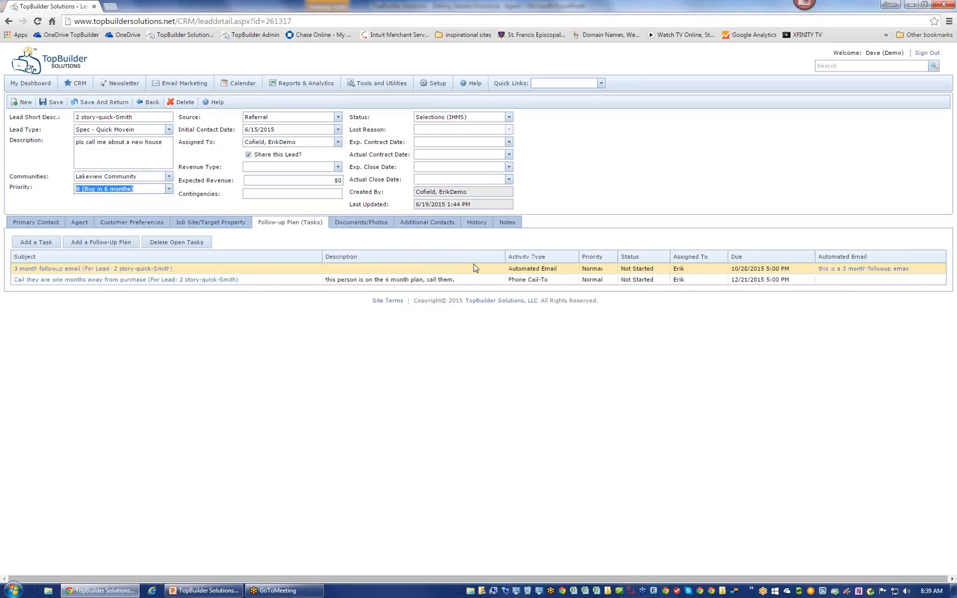
{"action": "left_click", "coordinate": [509, 118]}
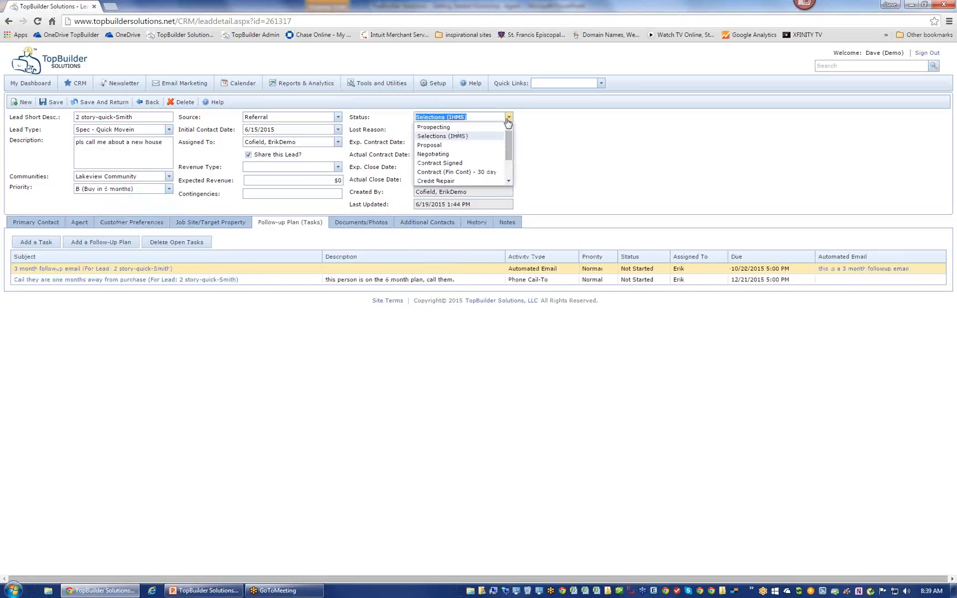
{"action": "left_click", "coordinate": [501, 164]}
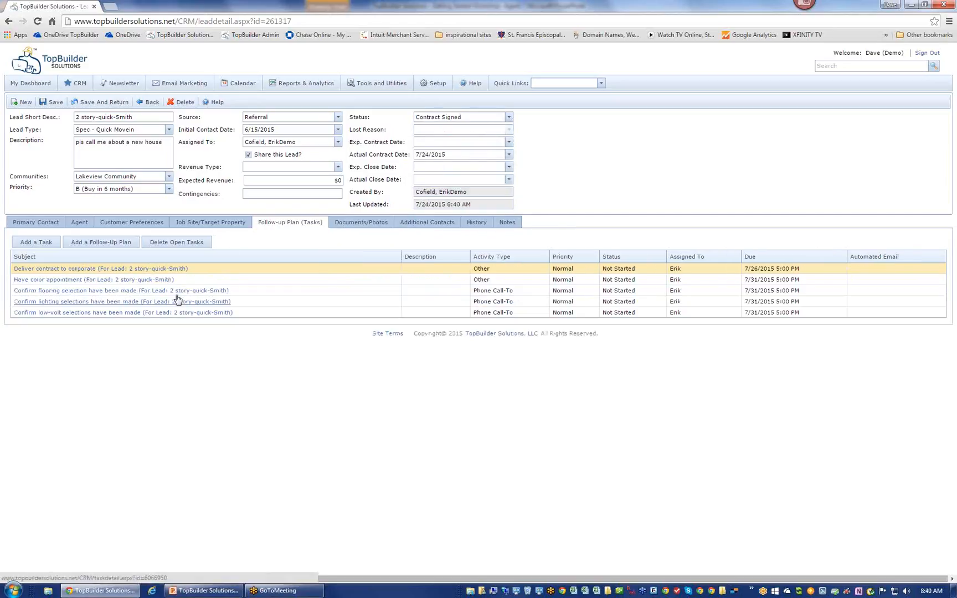
- Set the lead's status to House Closed/Job Complete
{"action": "left_click", "coordinate": [508, 117]}
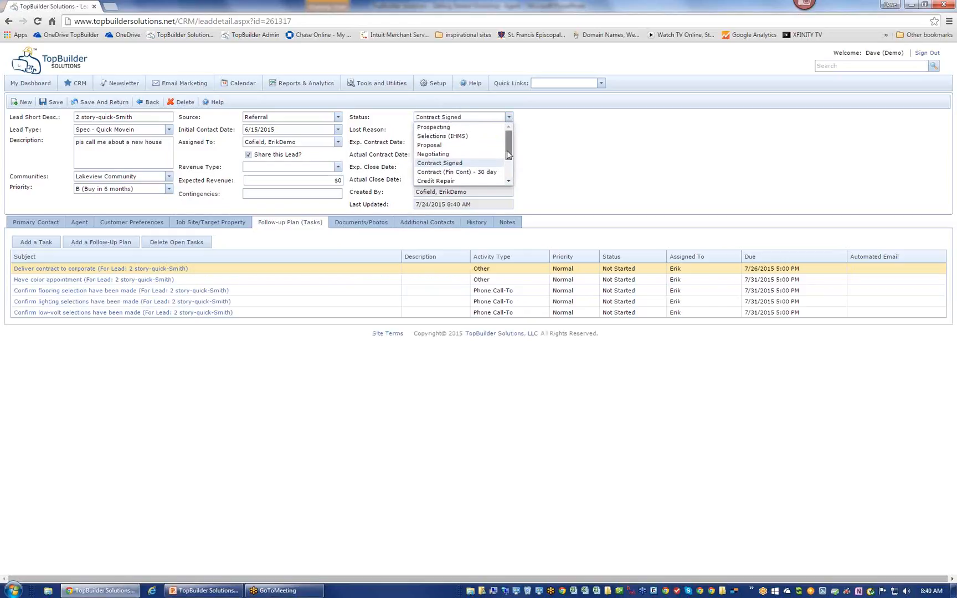
{"action": "left_click_drag", "start_coordinate": [508, 146], "coordinate": [511, 176]}
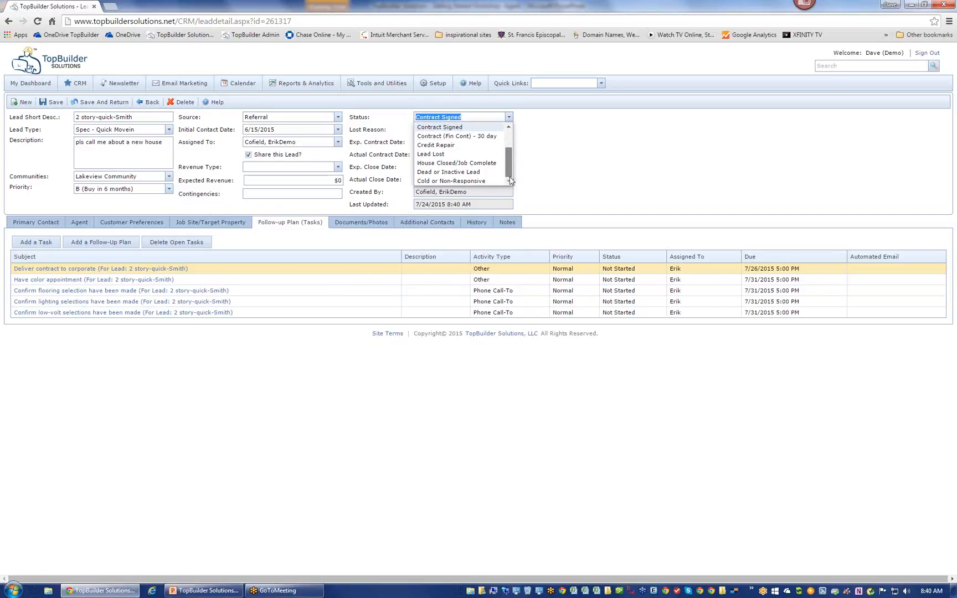
{"action": "left_click", "coordinate": [478, 165]}
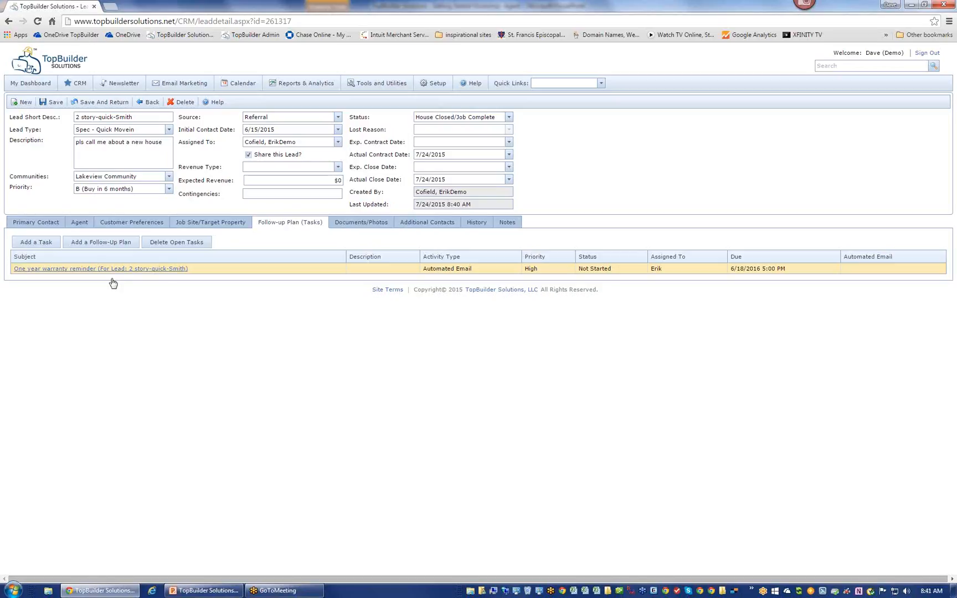
- View the lead's primary contact details and look over its priority and status choices
{"action": "left_click", "coordinate": [59, 228]}
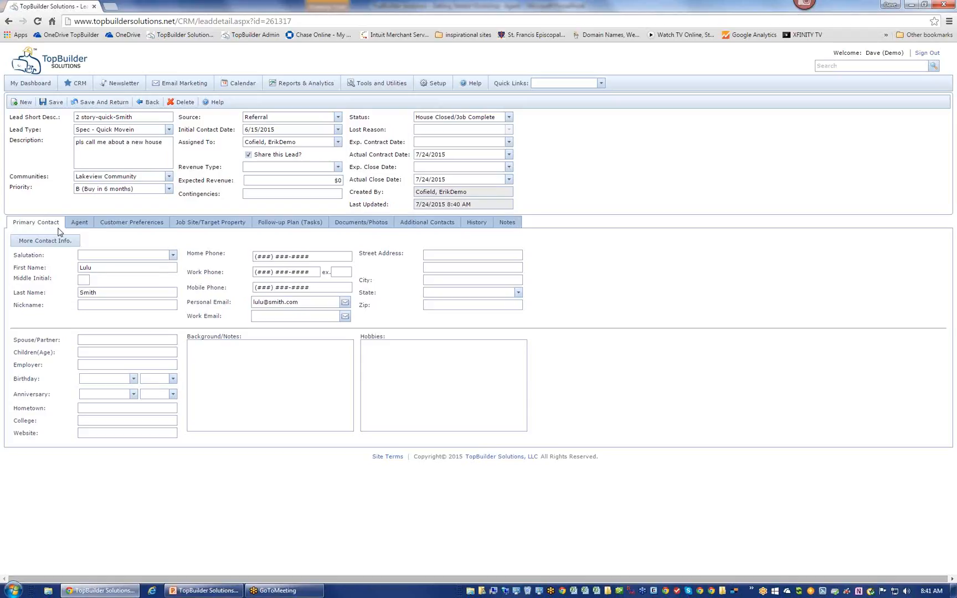
{"action": "left_click", "coordinate": [95, 191]}
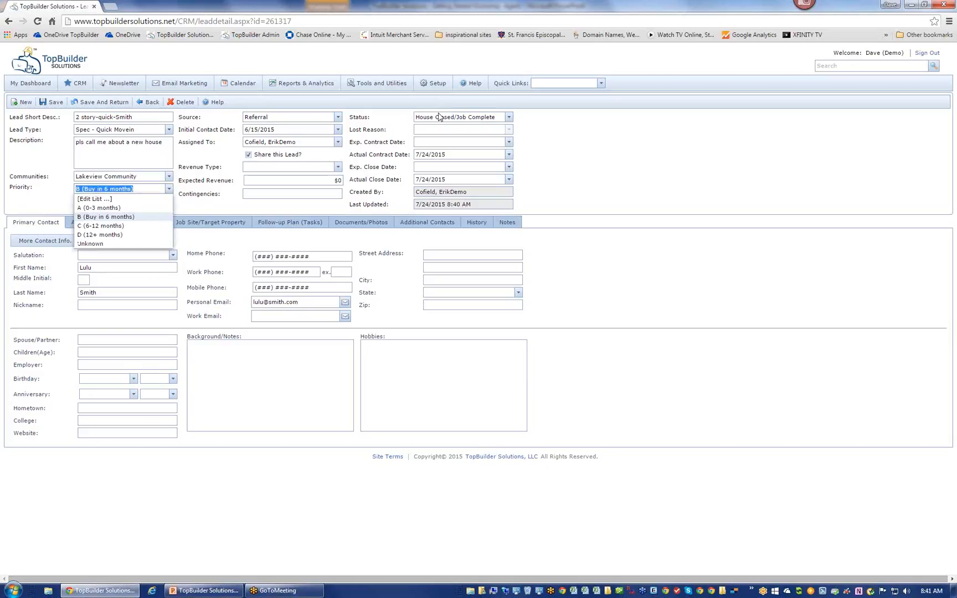
{"action": "left_click", "coordinate": [464, 117]}
{"action": "left_click", "coordinate": [617, 182]}
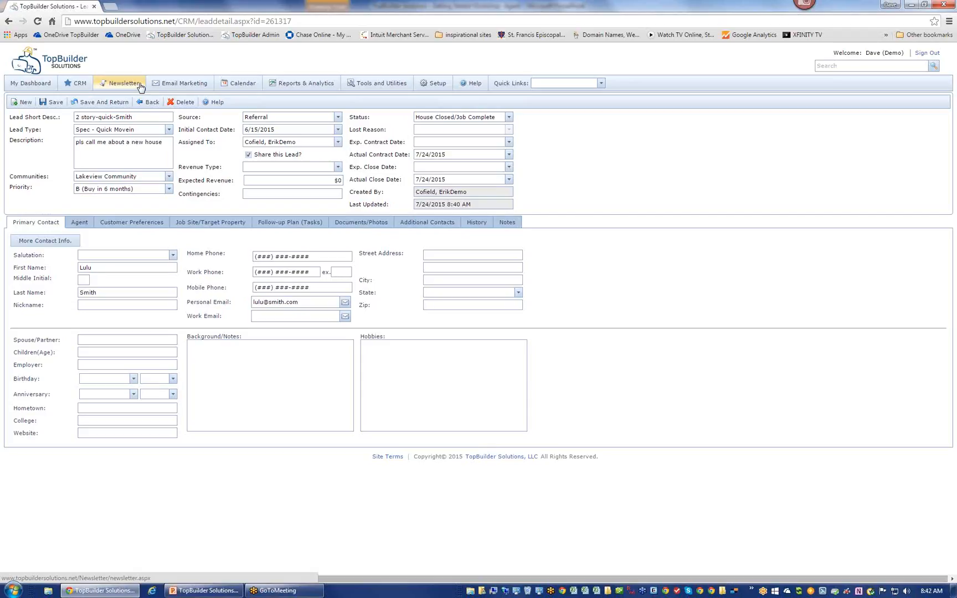
- Go through the lead list to the contact list and look over the contact type filter options
{"action": "mouse_move", "coordinate": [78, 84]}
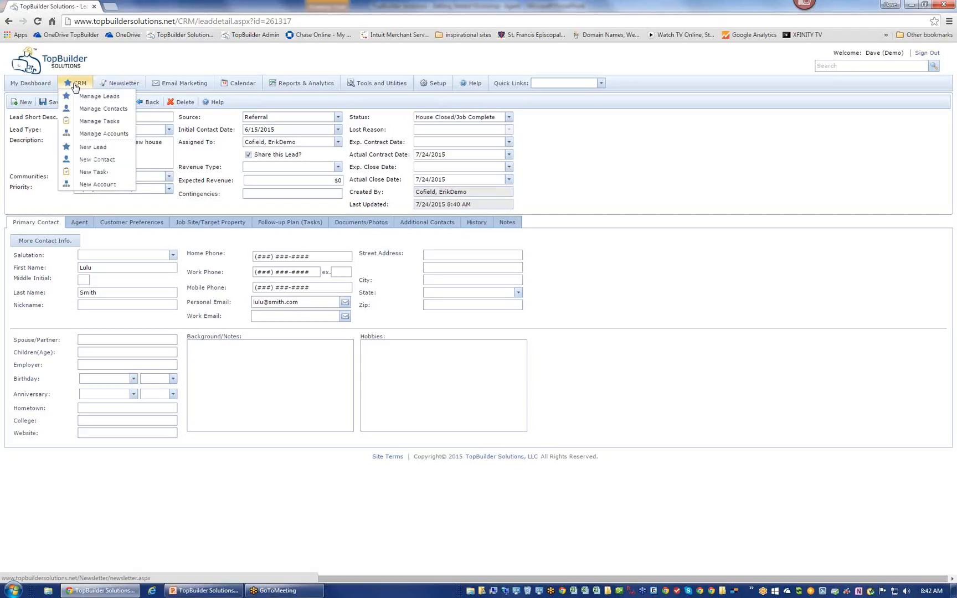
{"action": "left_click", "coordinate": [75, 97]}
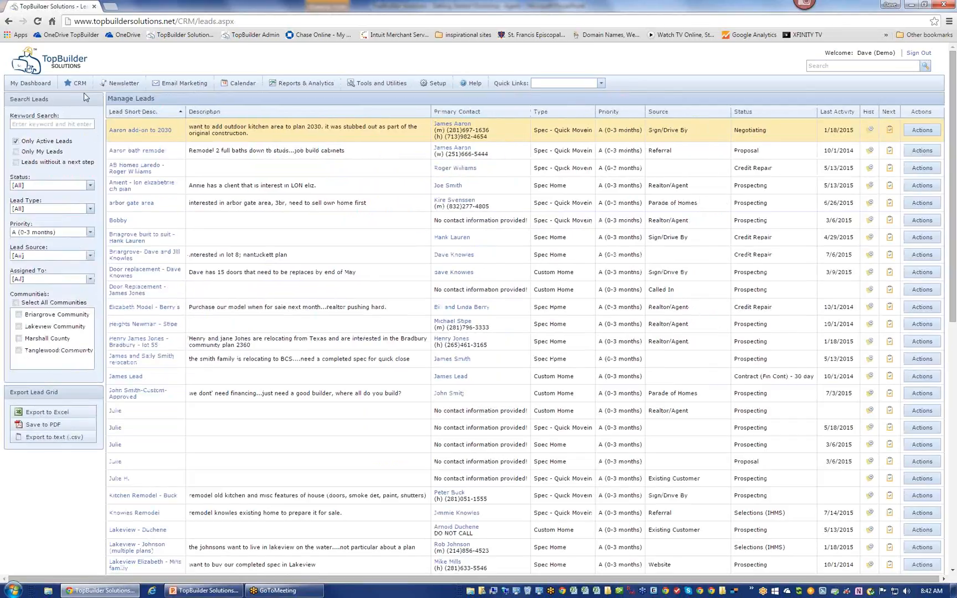
{"action": "mouse_move", "coordinate": [82, 87]}
{"action": "left_click", "coordinate": [84, 110]}
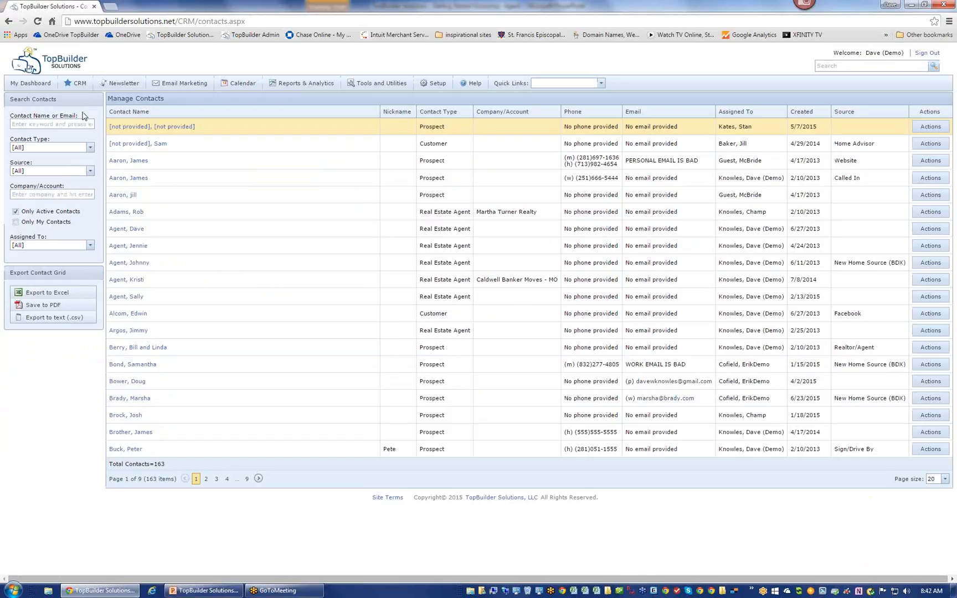
{"action": "left_click", "coordinate": [90, 146]}
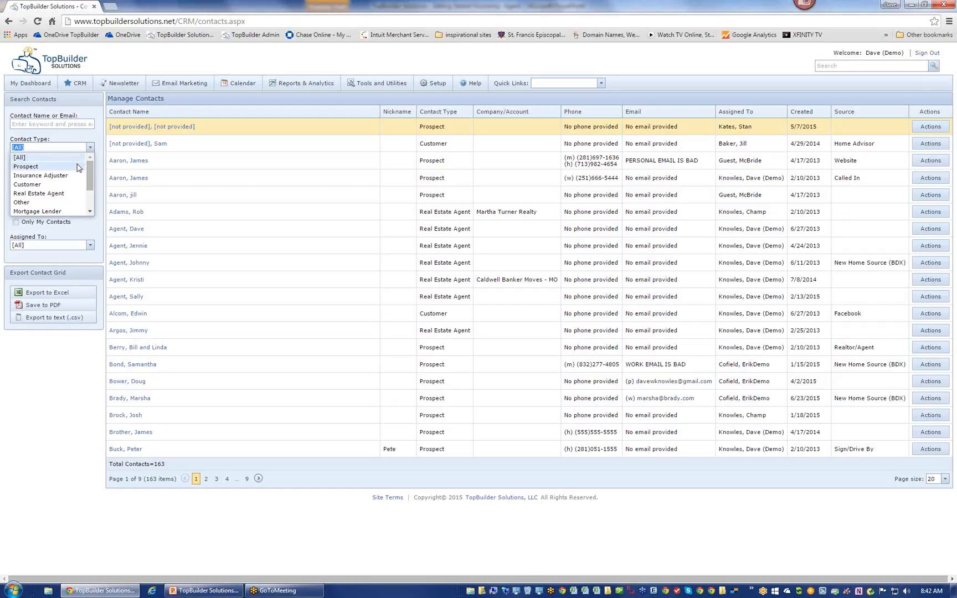
{"action": "left_click", "coordinate": [97, 143]}
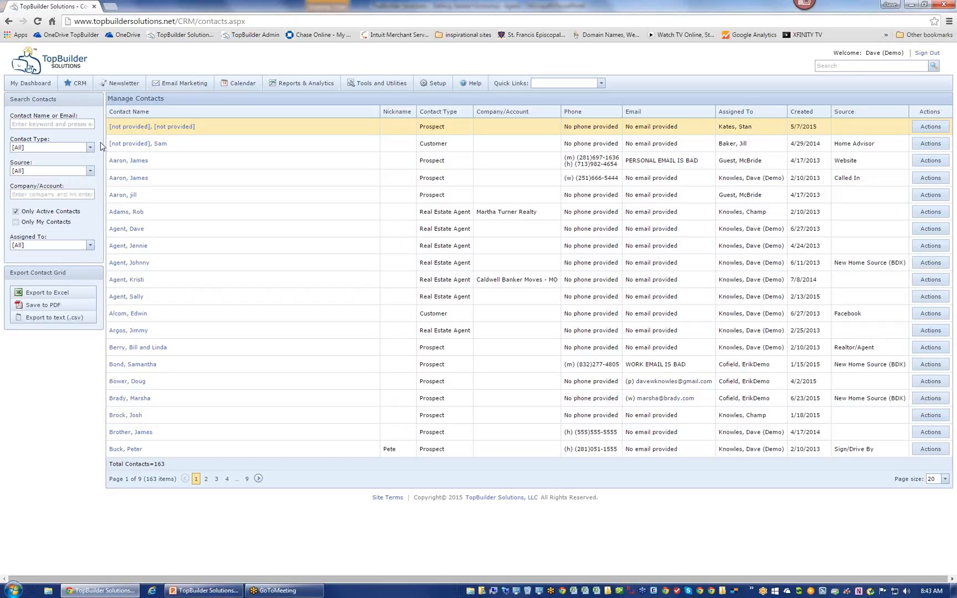
- Open the first lead in the lead list and examine its lead type field and priority options
{"action": "left_click", "coordinate": [80, 102]}
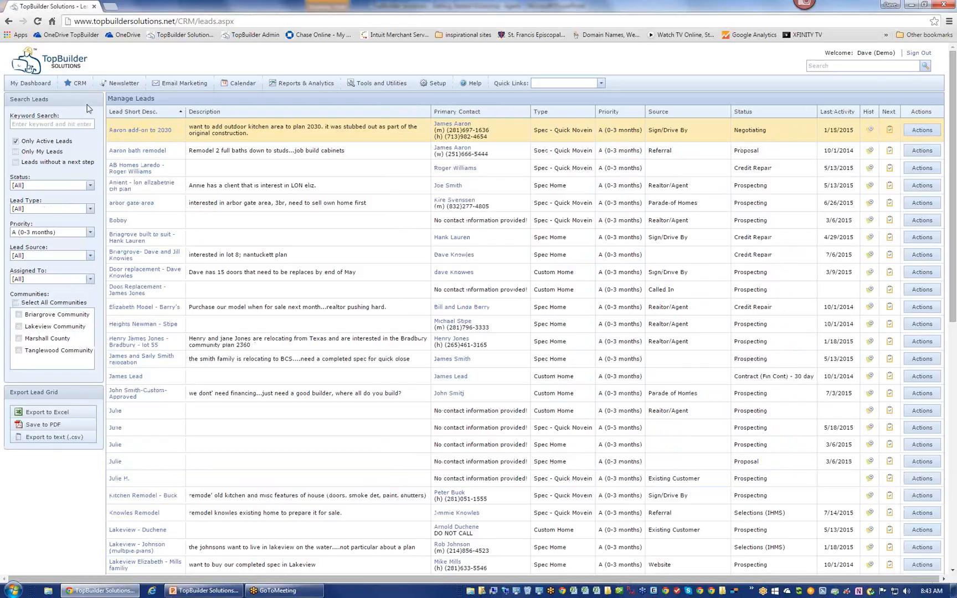
{"action": "left_click", "coordinate": [143, 130]}
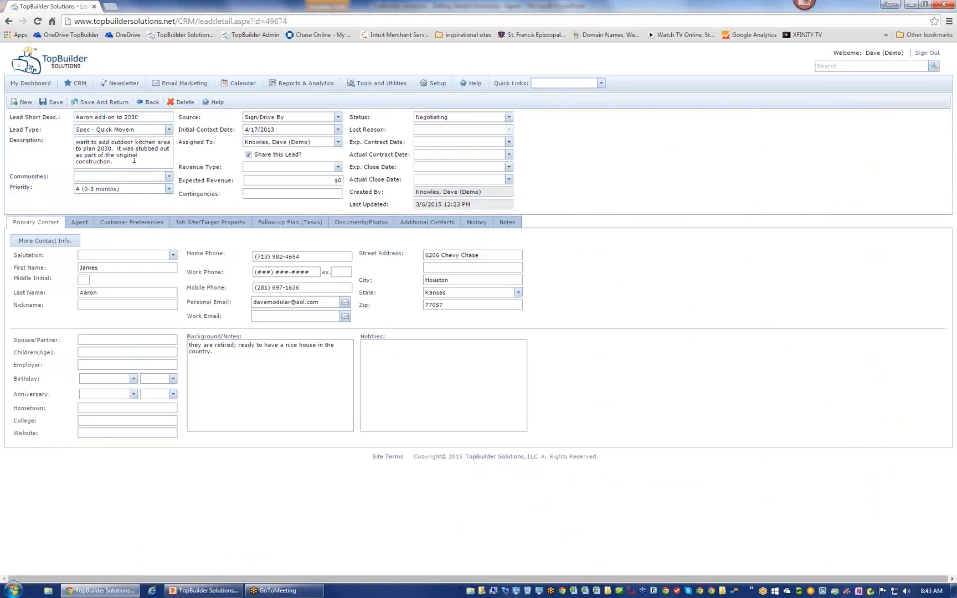
{"action": "left_click", "coordinate": [160, 131]}
{"action": "left_click", "coordinate": [161, 131]}
{"action": "left_click_drag", "start_coordinate": [38, 131], "coordinate": [8, 131]}
{"action": "double_click", "coordinate": [20, 188]}
{"action": "left_click", "coordinate": [25, 200]}
{"action": "left_click", "coordinate": [169, 190]}
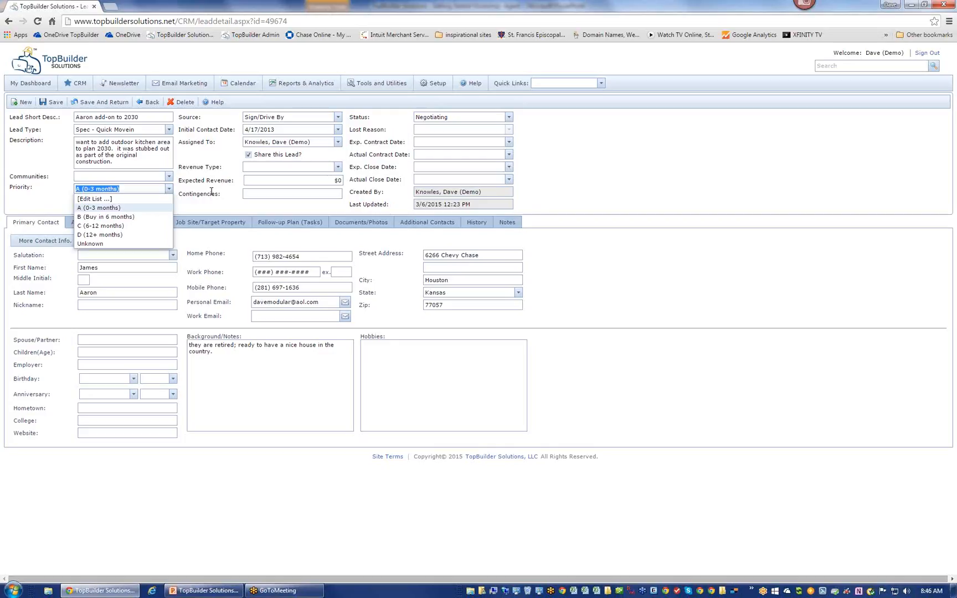
- Return to the lead list and look through the A (0-3 months) priority leads
{"action": "left_click", "coordinate": [78, 95]}
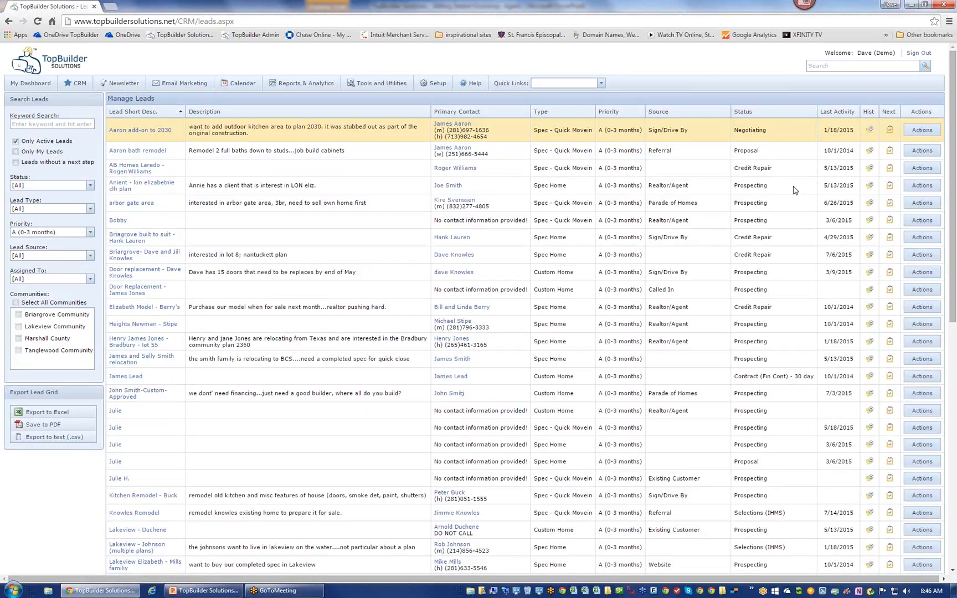
{"action": "scroll", "coordinate": [444, 400], "scroll_direction": "down", "scroll_amount": 10}
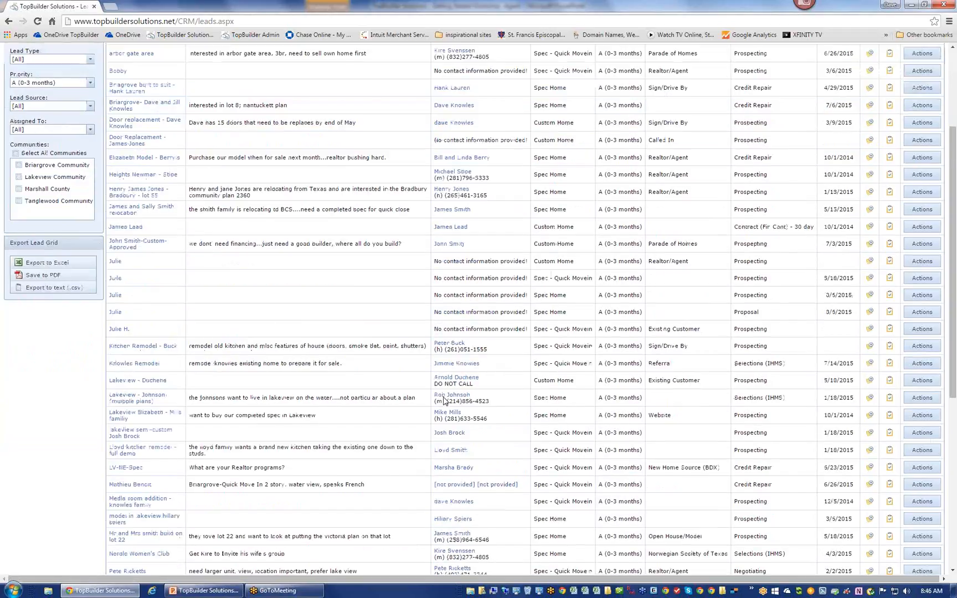
{"action": "scroll", "coordinate": [445, 401], "scroll_direction": "up", "scroll_amount": 9}
{"action": "scroll", "coordinate": [445, 401], "scroll_direction": "up", "scroll_amount": 1}
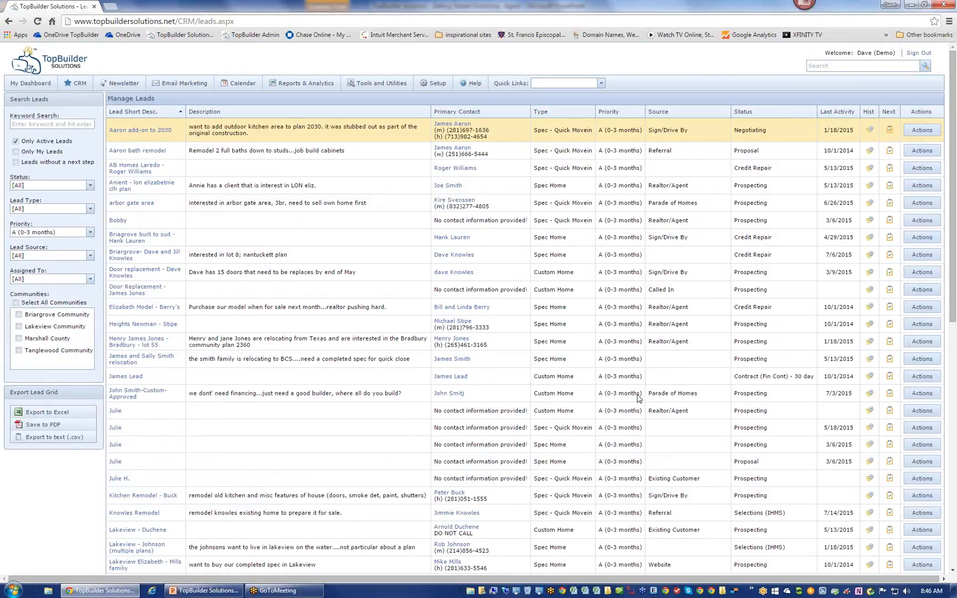
- Open the follow-up plan setup and view the tasks of the 6 months move-in, A Prospect and Credit Repair closing action plans
{"action": "mouse_move", "coordinate": [433, 83]}
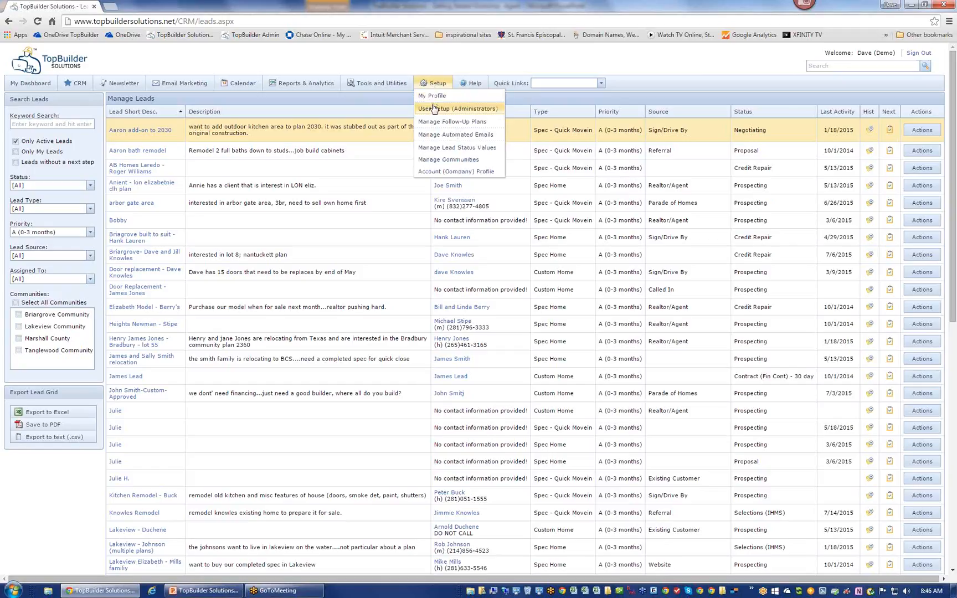
{"action": "left_click", "coordinate": [434, 123]}
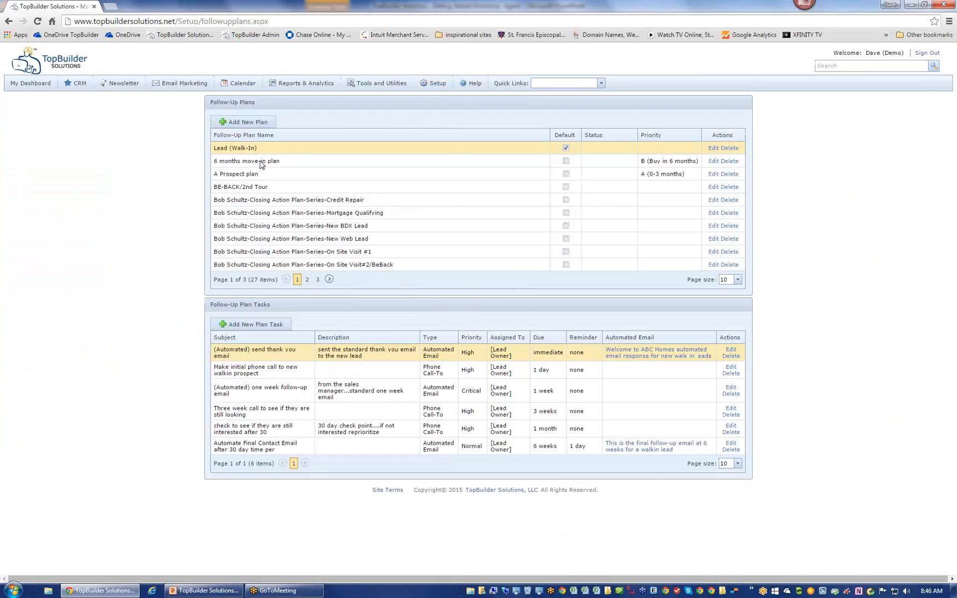
{"action": "left_click", "coordinate": [260, 163]}
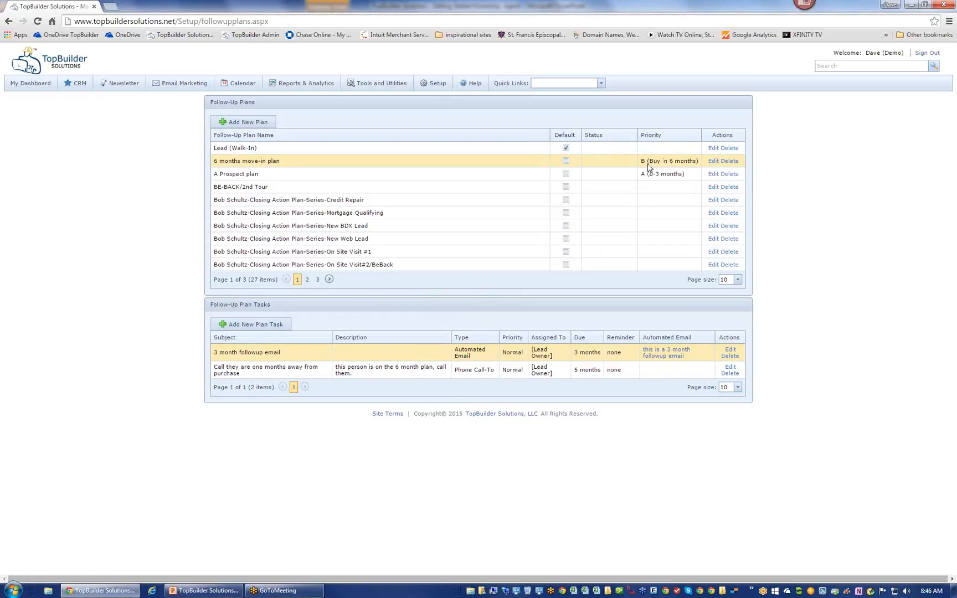
{"action": "left_click", "coordinate": [254, 175]}
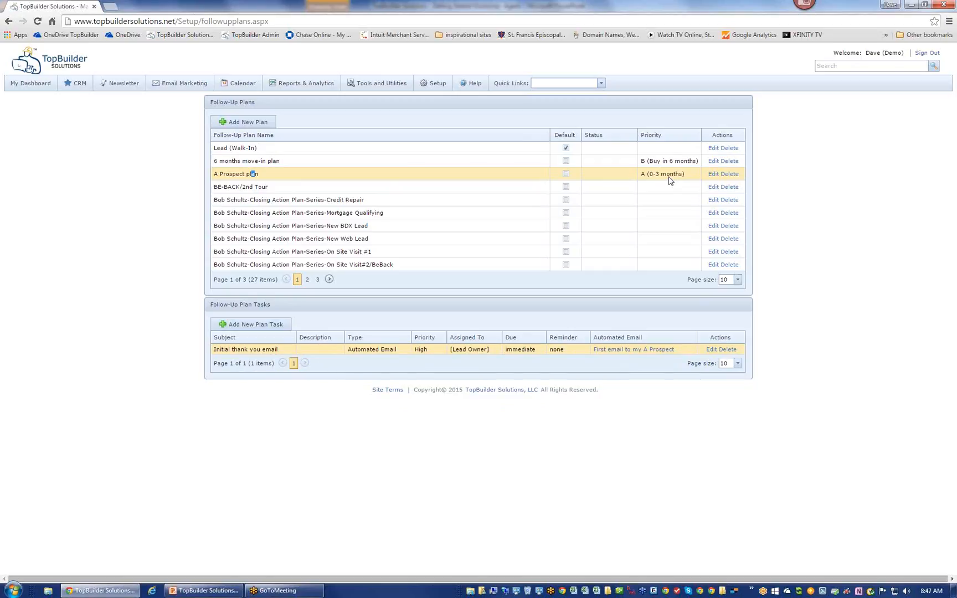
{"action": "left_click", "coordinate": [339, 205]}
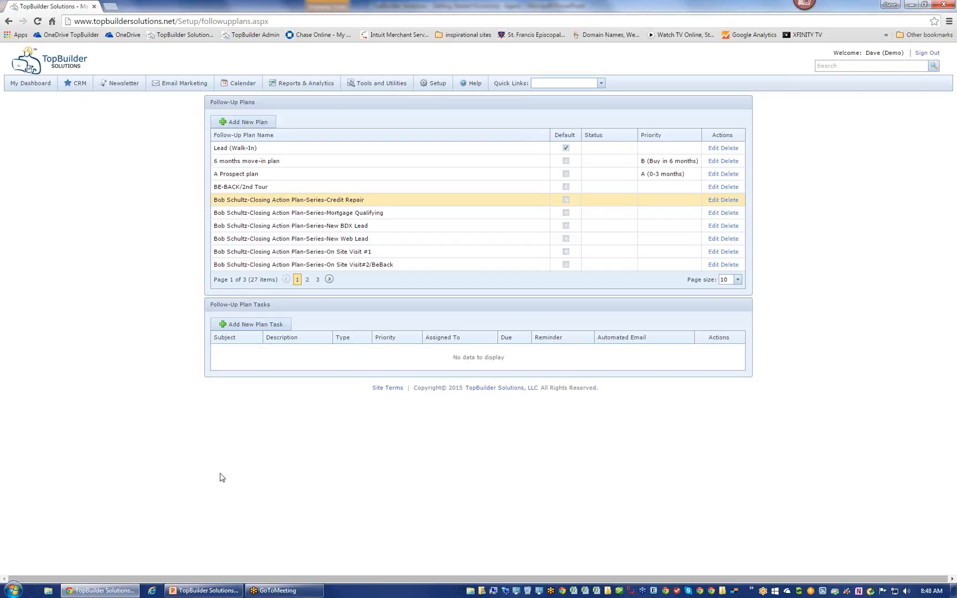
- Return to the lead list, point out the lead type filter and open the AB Homes Laredo lead
{"action": "left_click", "coordinate": [210, 590]}
{"action": "left_click", "coordinate": [102, 591]}
{"action": "left_click", "coordinate": [87, 96]}
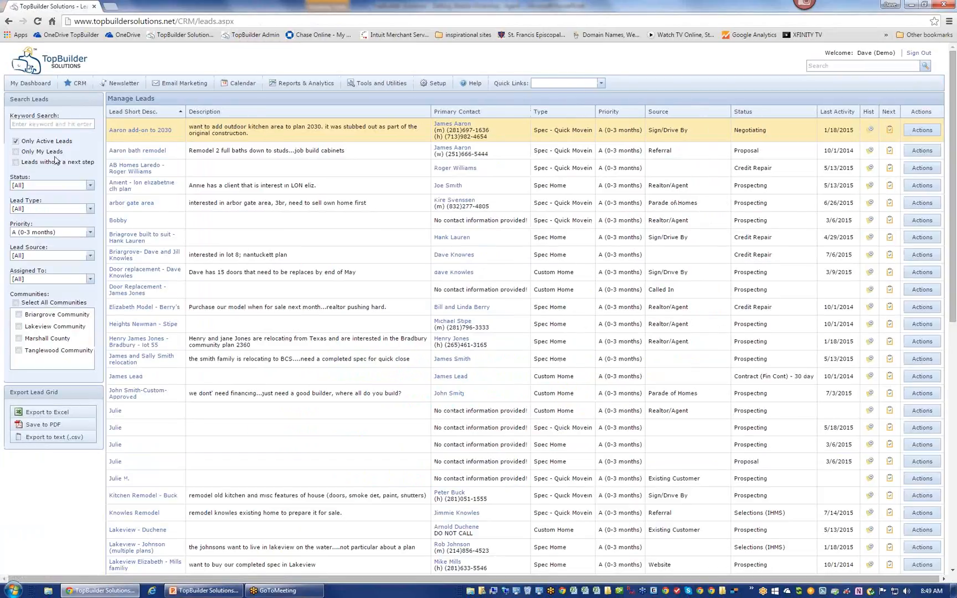
{"action": "left_click", "coordinate": [41, 209]}
{"action": "left_click", "coordinate": [41, 209]}
{"action": "left_click", "coordinate": [124, 170]}
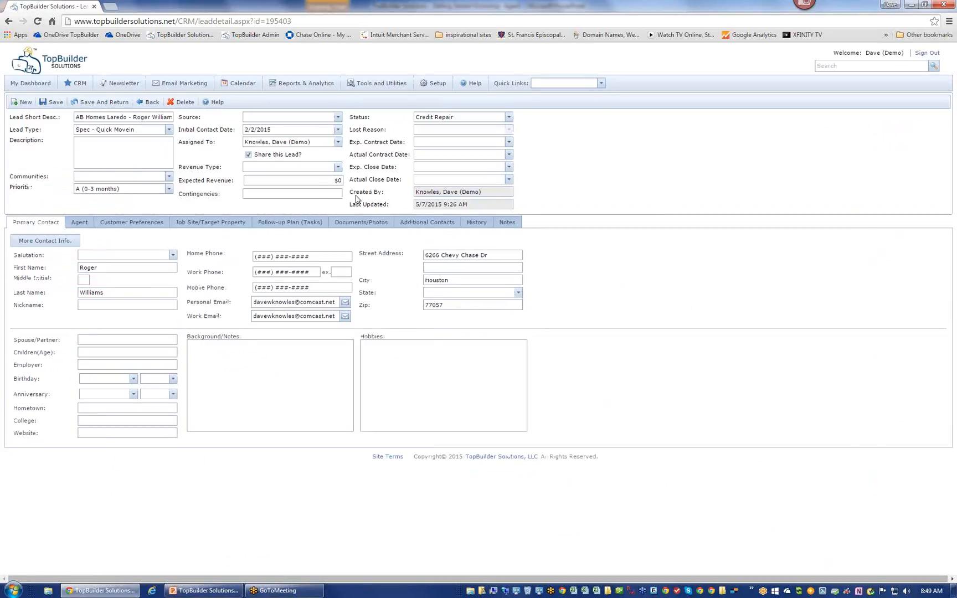
- Look through the source options available for the AB Homes Laredo lead
{"action": "left_click", "coordinate": [338, 118]}
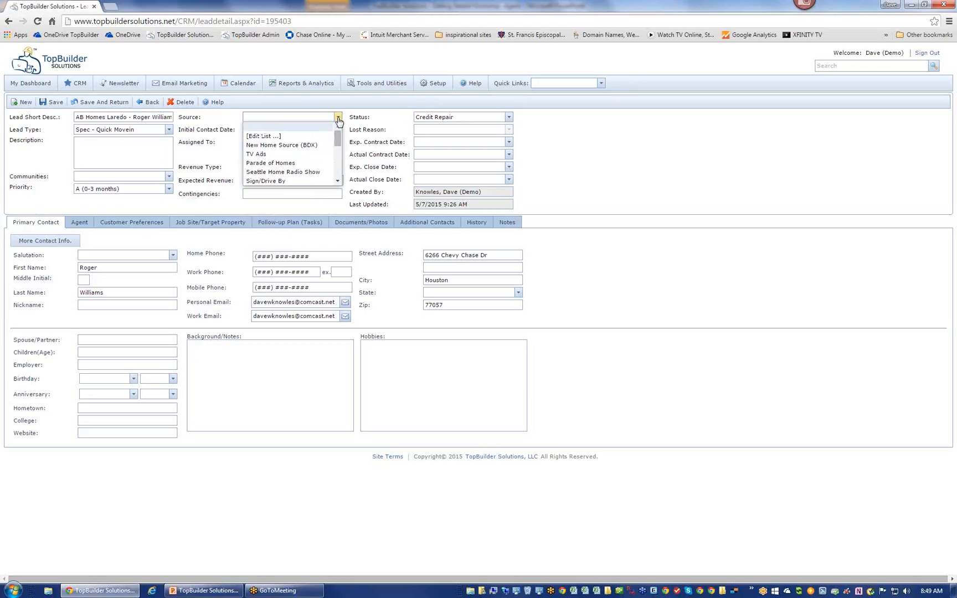
{"action": "left_click_drag", "start_coordinate": [338, 139], "coordinate": [338, 154]}
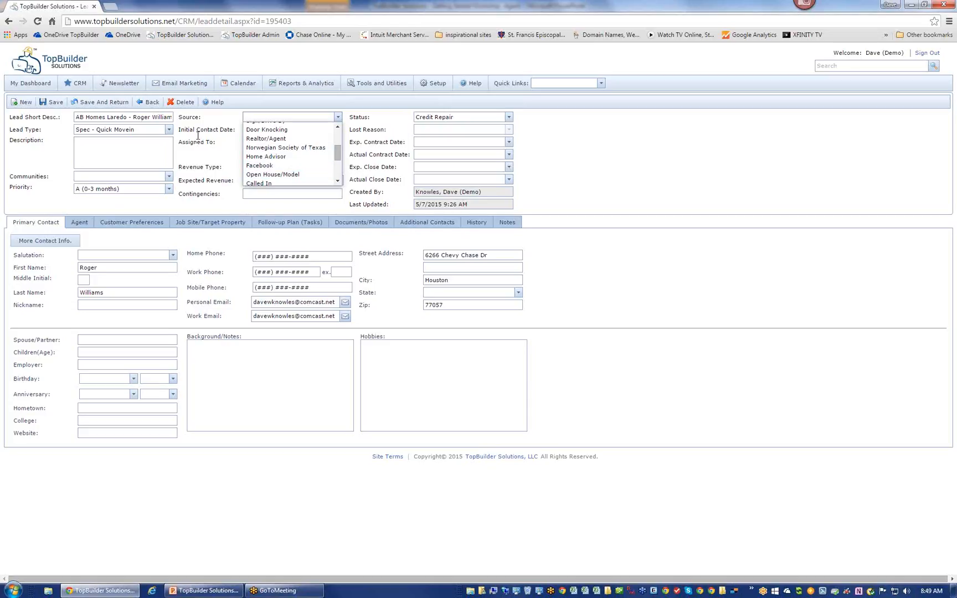
{"action": "left_click", "coordinate": [198, 126]}
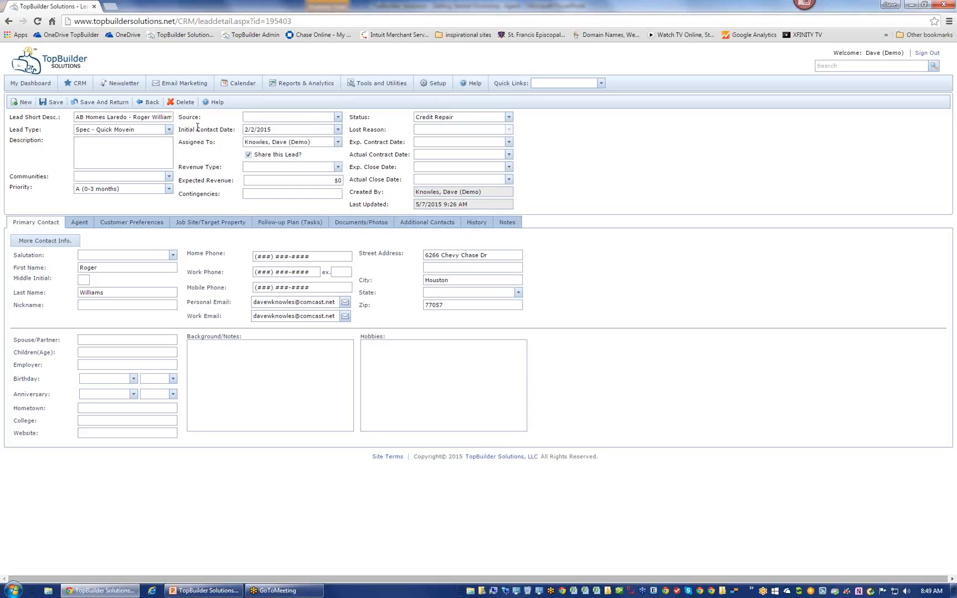
{"action": "left_click", "coordinate": [338, 121]}
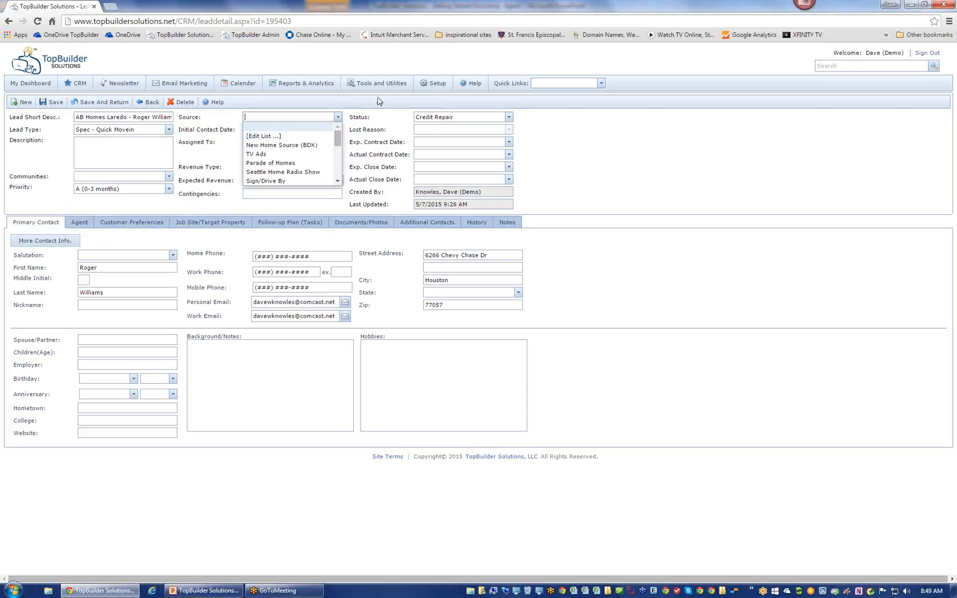
- Open the Lead Source Analysis report and highlight the rows of the Lead Source Summary on page 2
{"action": "mouse_move", "coordinate": [305, 87]}
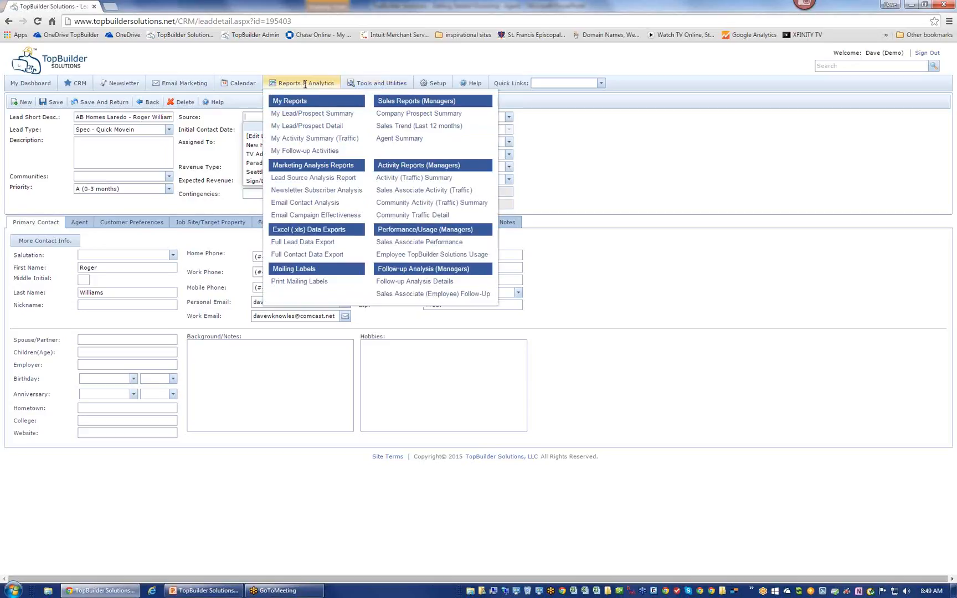
{"action": "left_click", "coordinate": [305, 87]}
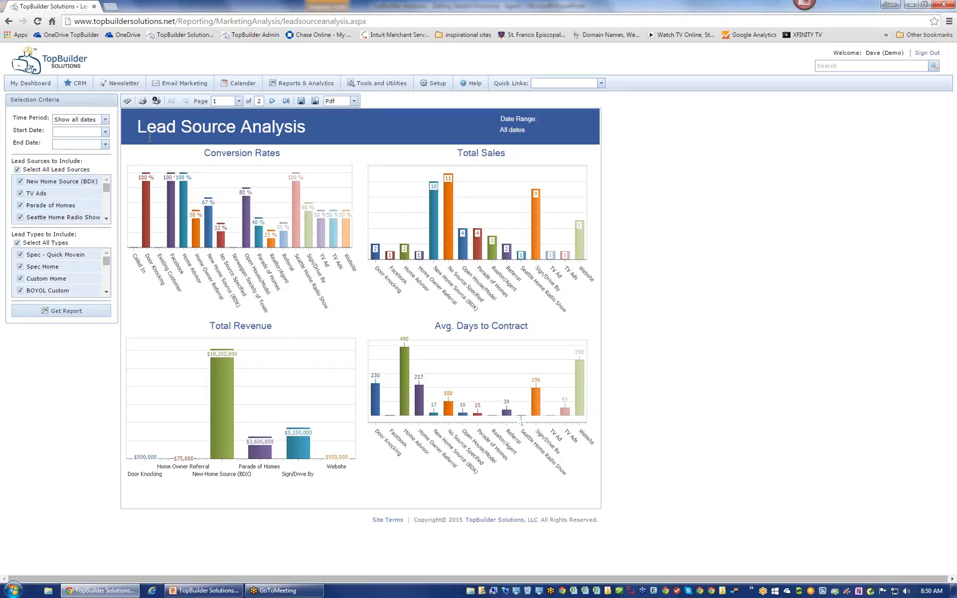
{"action": "left_click", "coordinate": [272, 101]}
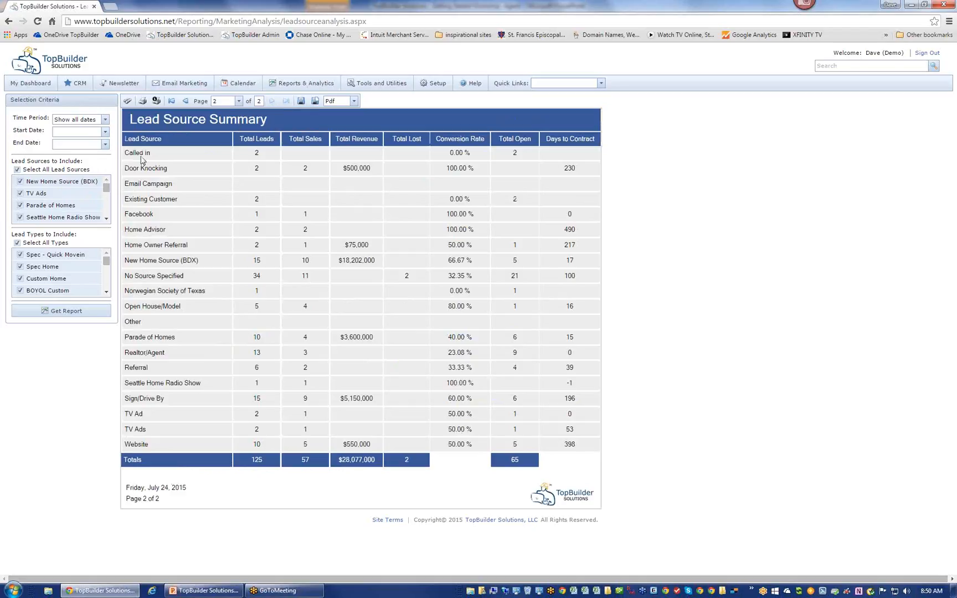
{"action": "left_click_drag", "start_coordinate": [140, 153], "coordinate": [310, 405]}
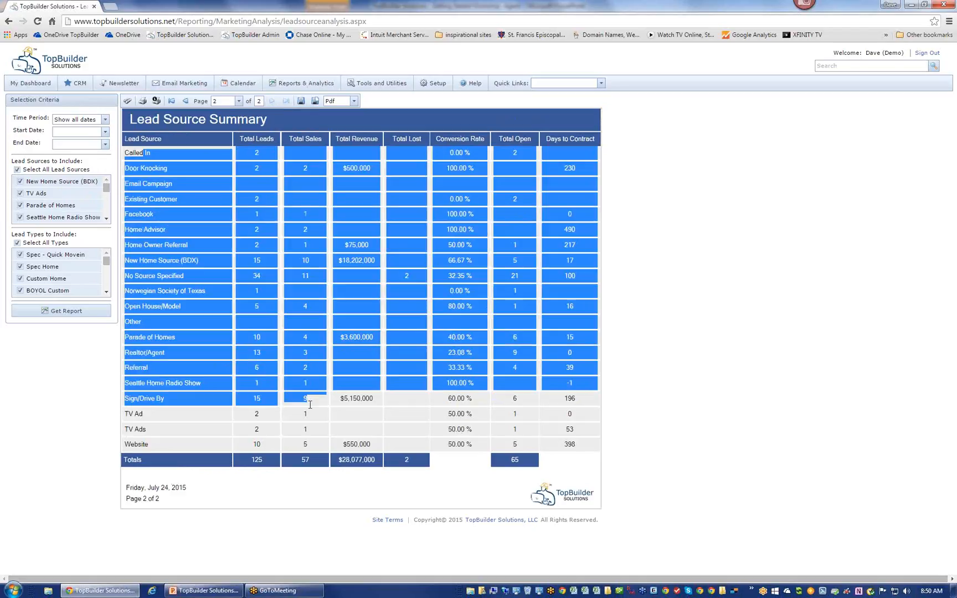
- Clear the row highlight and point out the Existing Customer, Open House/Model and Realtor/Agent sources, including the first two sources' conversion rates
{"action": "left_click", "coordinate": [297, 339]}
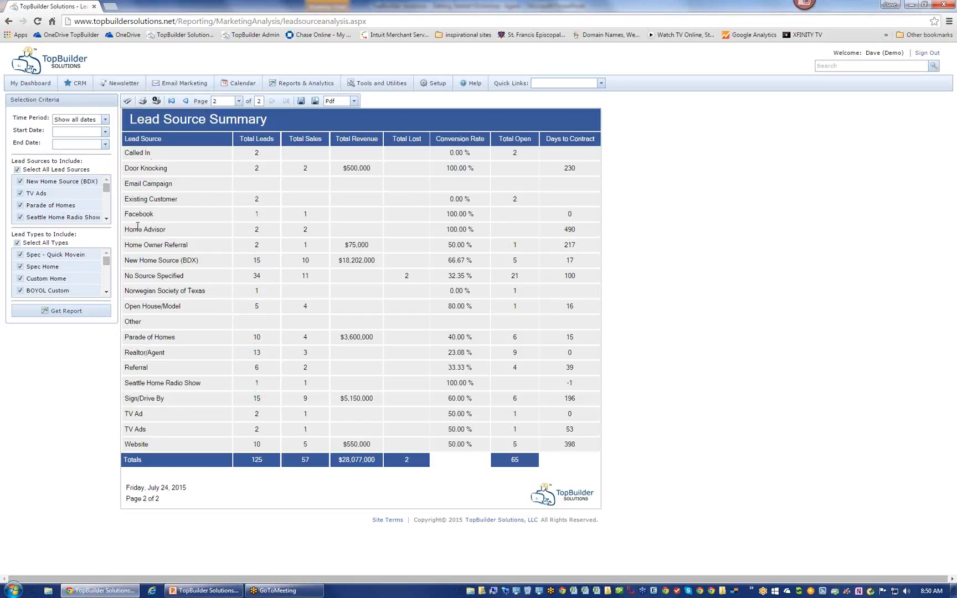
{"action": "left_click_drag", "start_coordinate": [138, 201], "coordinate": [188, 202]}
{"action": "left_click", "coordinate": [264, 204]}
{"action": "double_click", "coordinate": [166, 201]}
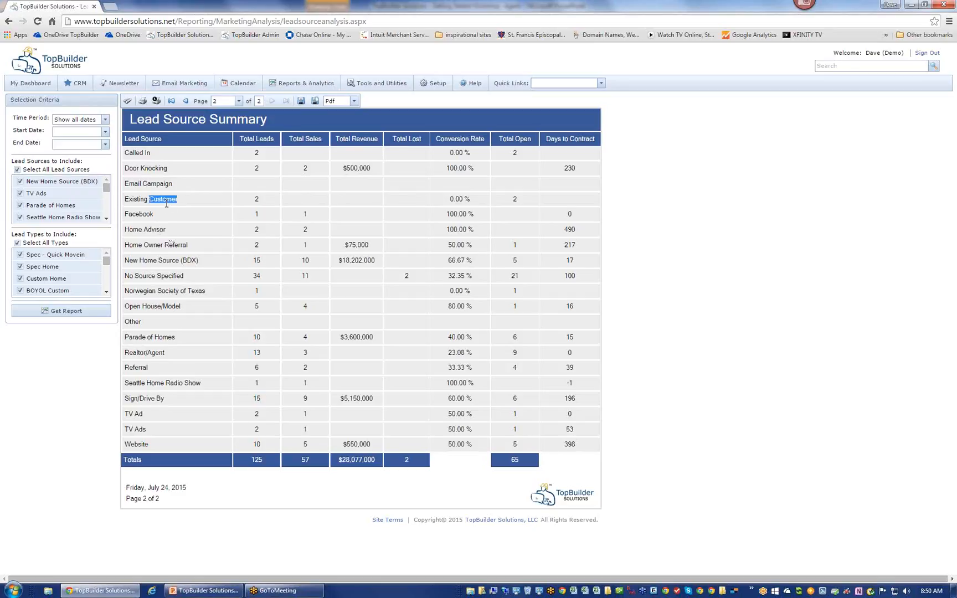
{"action": "double_click", "coordinate": [151, 306]}
{"action": "left_click_drag", "start_coordinate": [473, 308], "coordinate": [447, 308]}
{"action": "left_click_drag", "start_coordinate": [471, 200], "coordinate": [448, 201]}
{"action": "left_click_drag", "start_coordinate": [133, 353], "coordinate": [165, 354]}
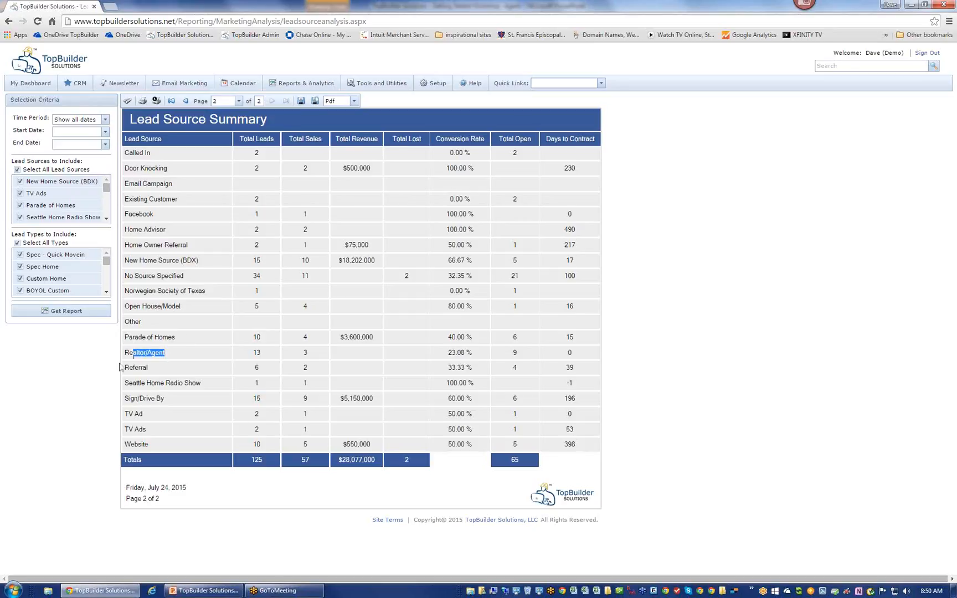
- Highlight the New Home Source (BDX) entry in the Lead Source Summary
{"action": "left_click_drag", "start_coordinate": [200, 260], "coordinate": [122, 259]}
{"action": "left_click", "coordinate": [122, 259]}
{"action": "double_click", "coordinate": [169, 260]}
{"action": "left_click", "coordinate": [15, 592]}
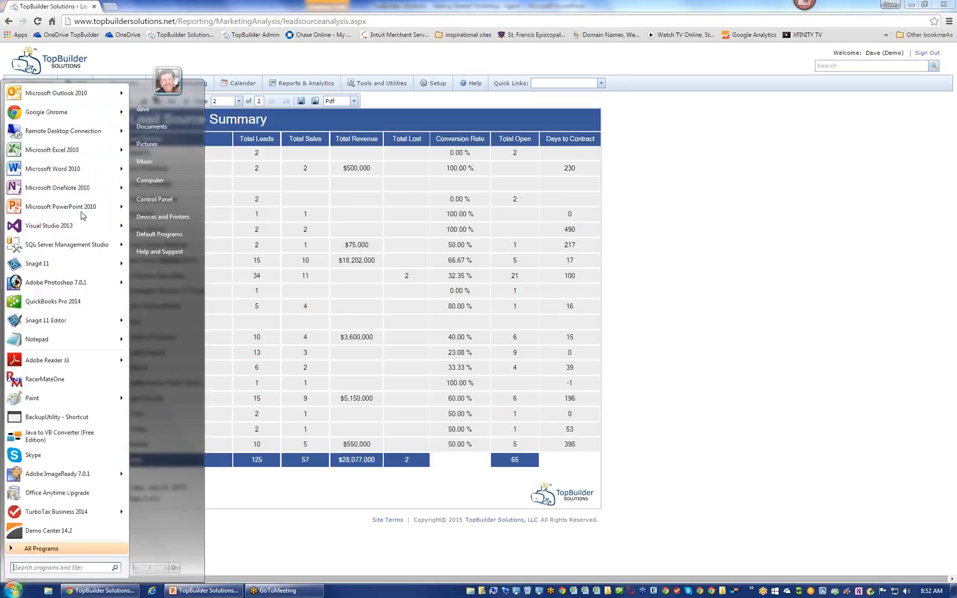
{"action": "mouse_move", "coordinate": [104, 195]}
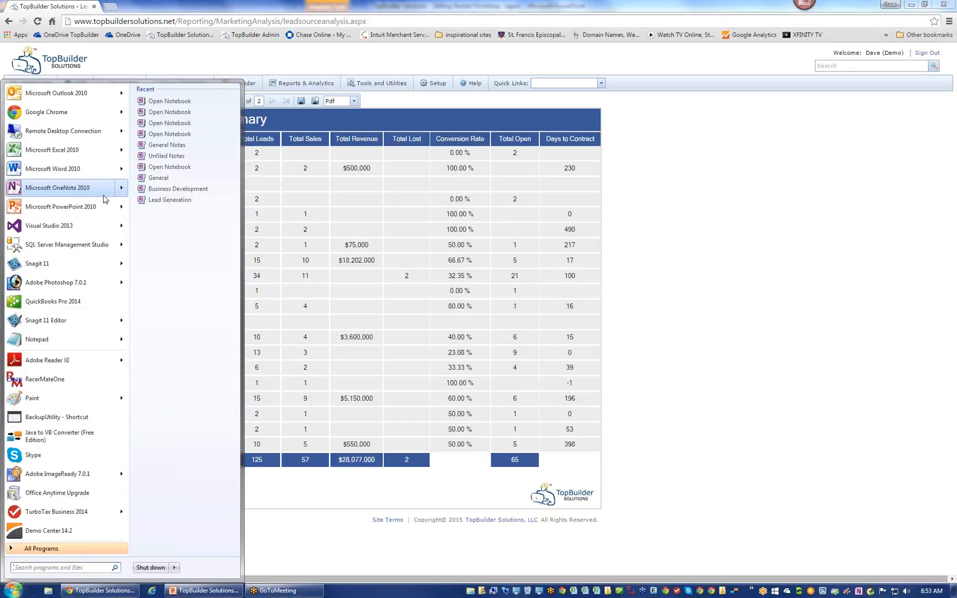
{"action": "left_click", "coordinate": [893, 237]}
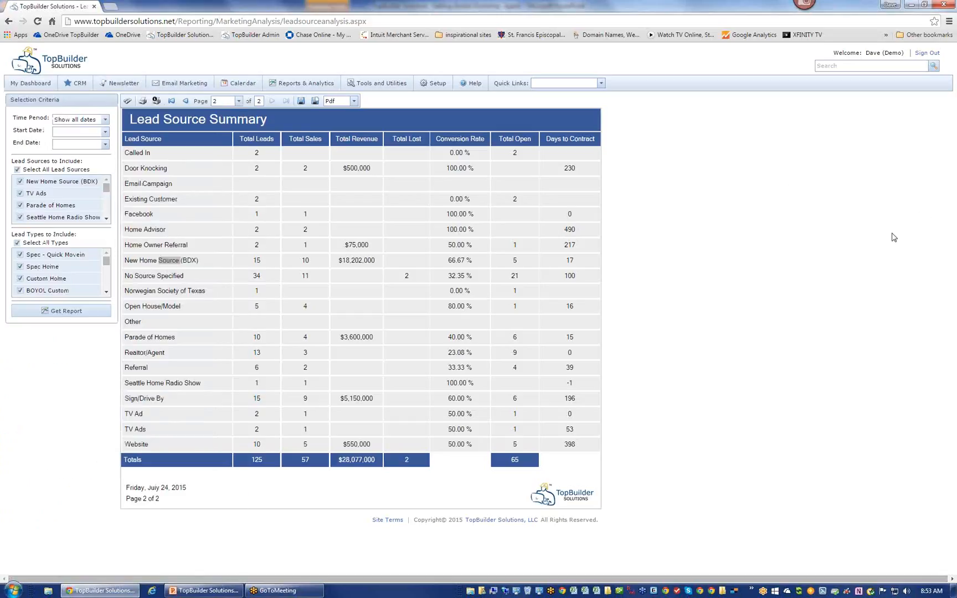
- Open the follow-up plan setup and show the tasks of the A Prospect plan
{"action": "left_click", "coordinate": [435, 84]}
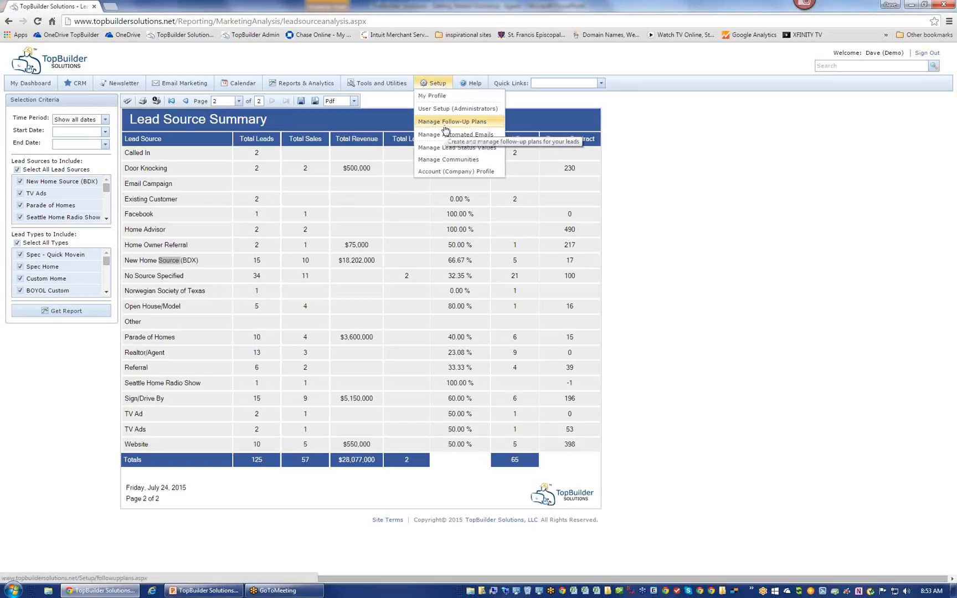
{"action": "left_click", "coordinate": [445, 125]}
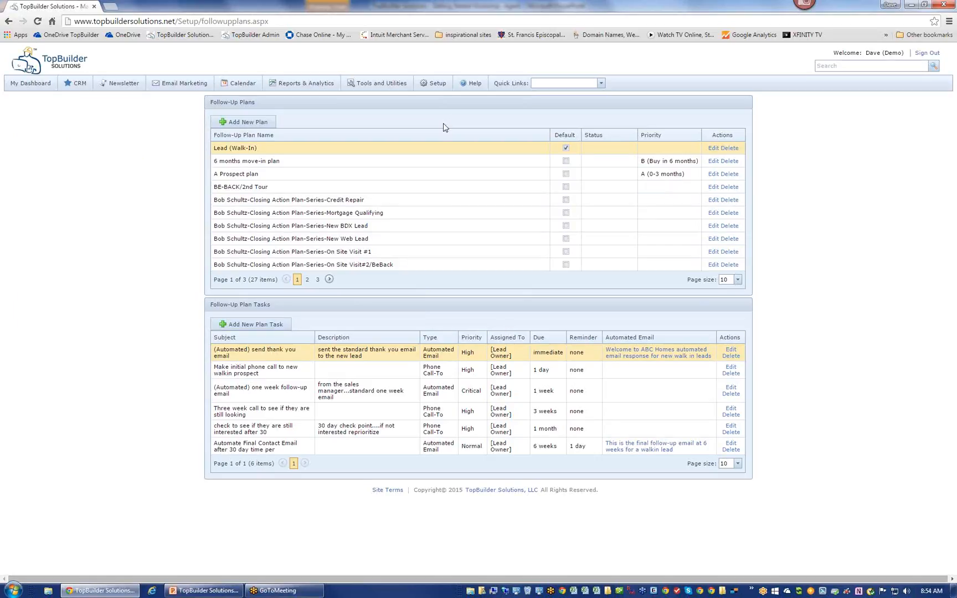
{"action": "left_click", "coordinate": [351, 176]}
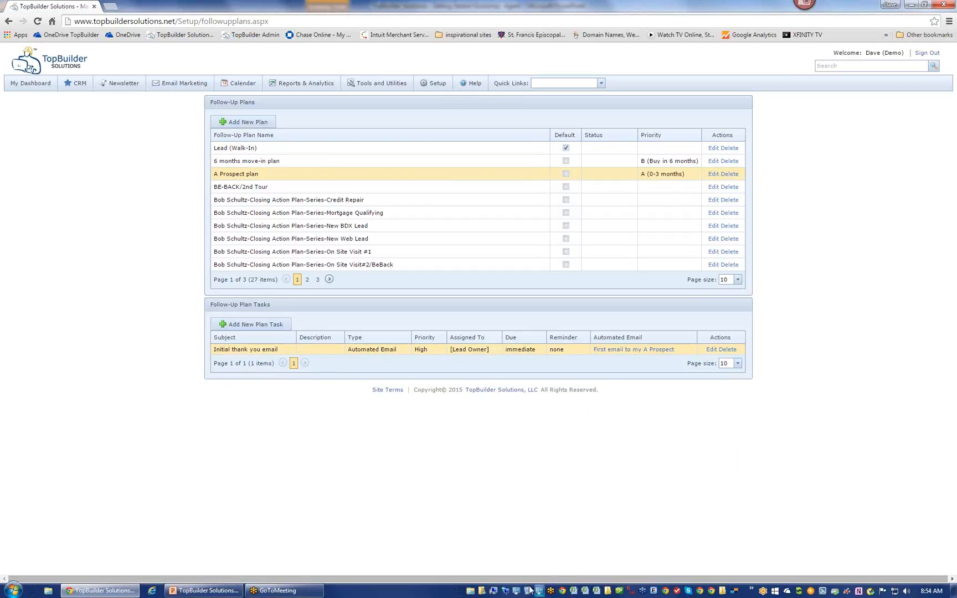
- Browse to the final plans folder within the builder setup content and open the 277 KB Example Follow-up Plans workbook
{"action": "left_click", "coordinate": [598, 593]}
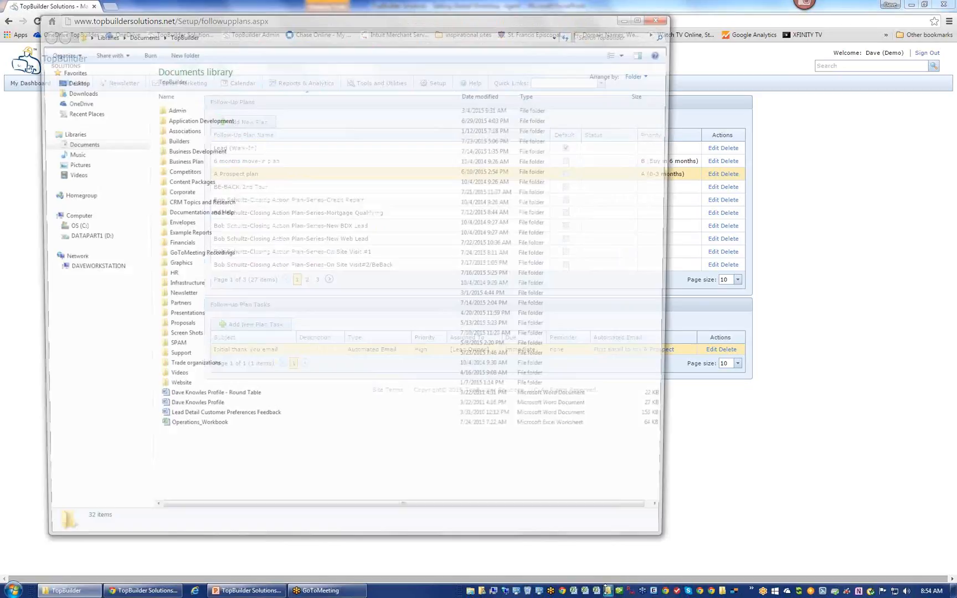
{"action": "double_click", "coordinate": [173, 139]}
{"action": "double_click", "coordinate": [186, 108]}
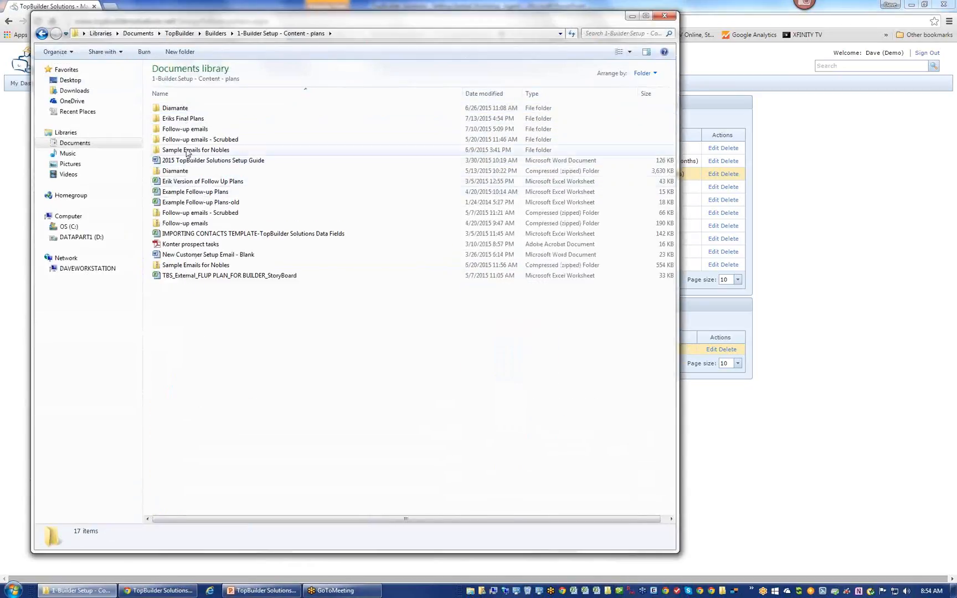
{"action": "double_click", "coordinate": [184, 120]}
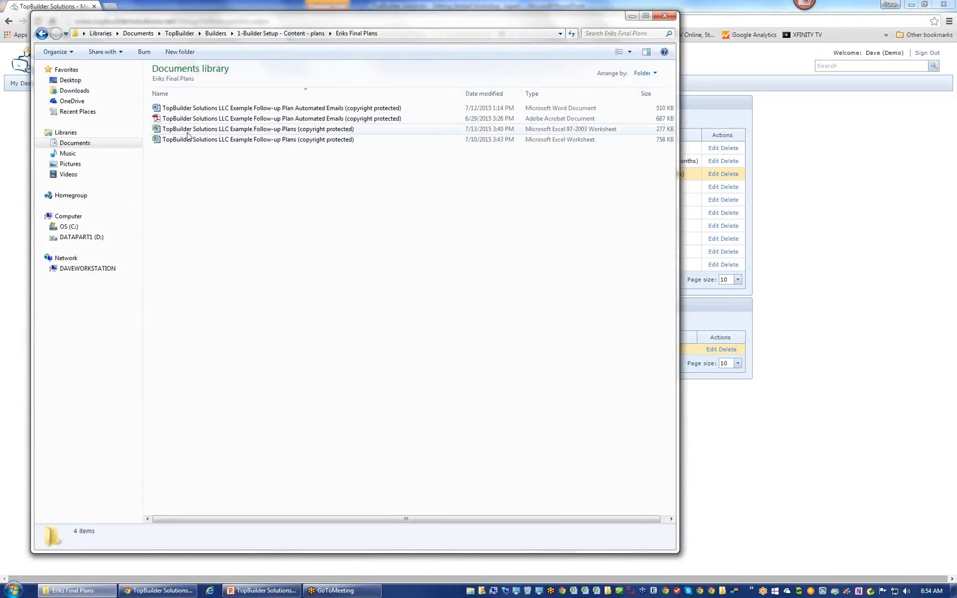
{"action": "left_click", "coordinate": [323, 130]}
{"action": "double_click", "coordinate": [323, 130]}
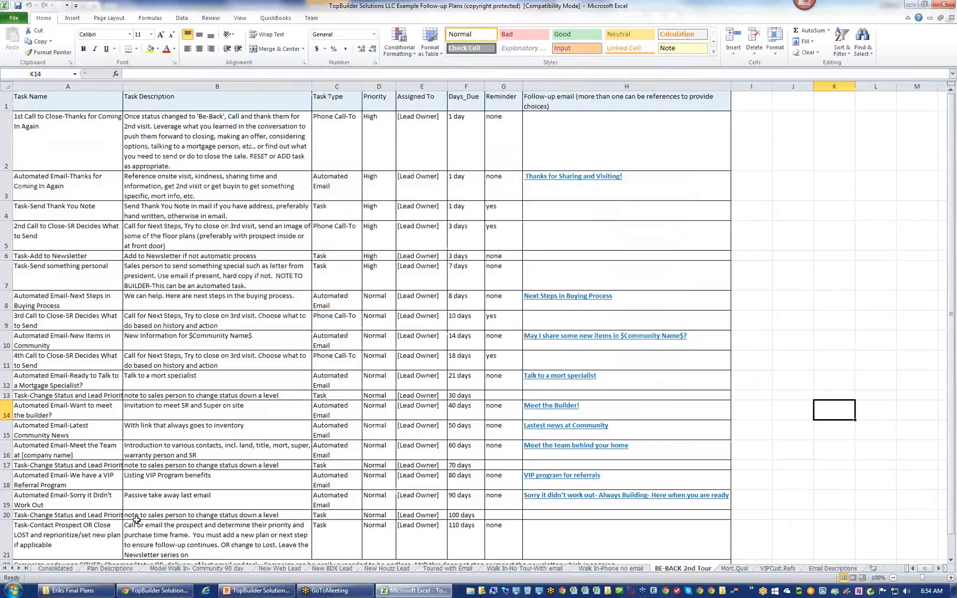
- View the Consolidated and Plan Descriptions sheets, pointing out the New BDX Lead, New Web Lead and Walk In-No Tour plans
{"action": "left_click", "coordinate": [76, 571]}
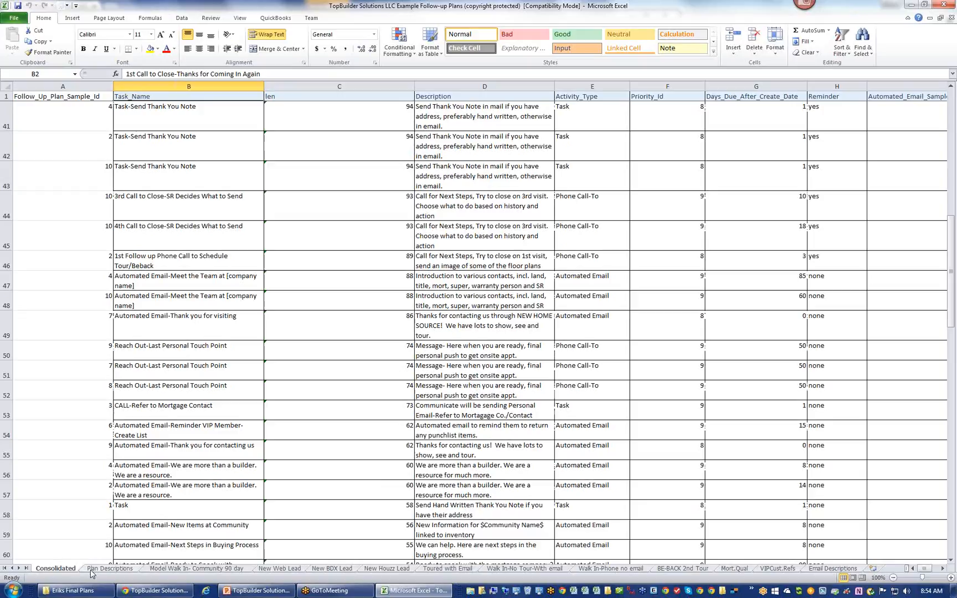
{"action": "left_click", "coordinate": [95, 574]}
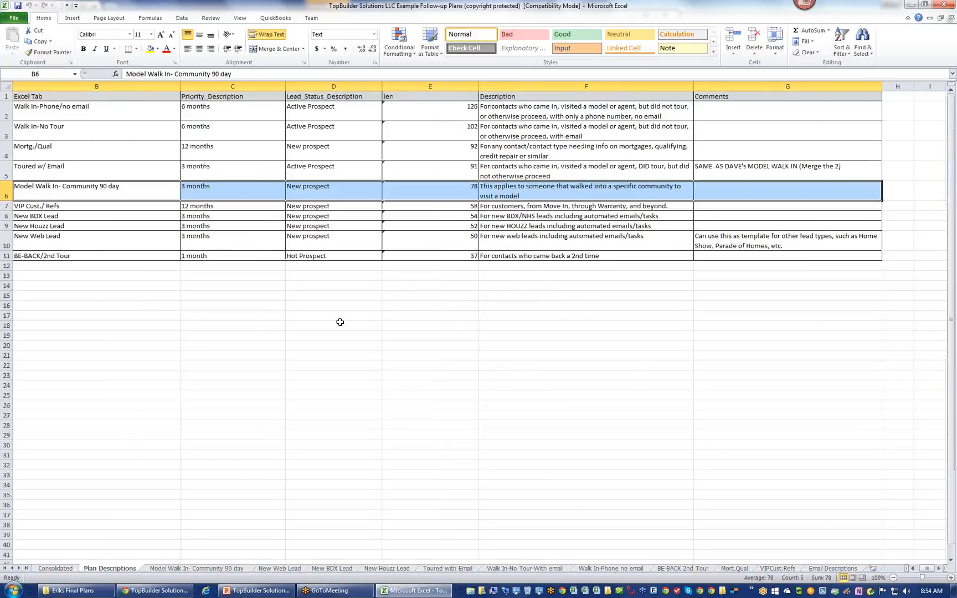
{"action": "left_click", "coordinate": [57, 288]}
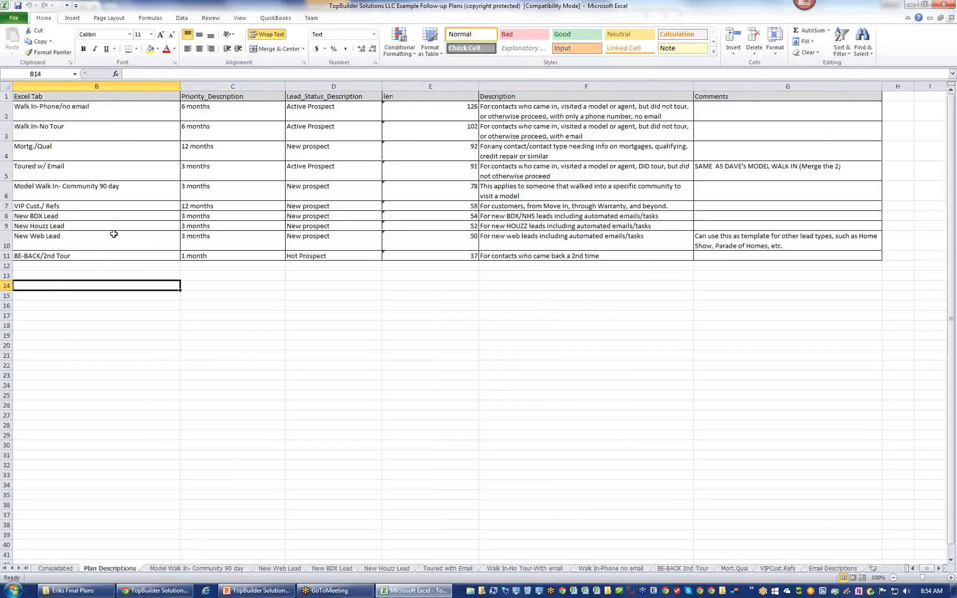
{"action": "left_click", "coordinate": [105, 218]}
{"action": "left_click", "coordinate": [77, 238]}
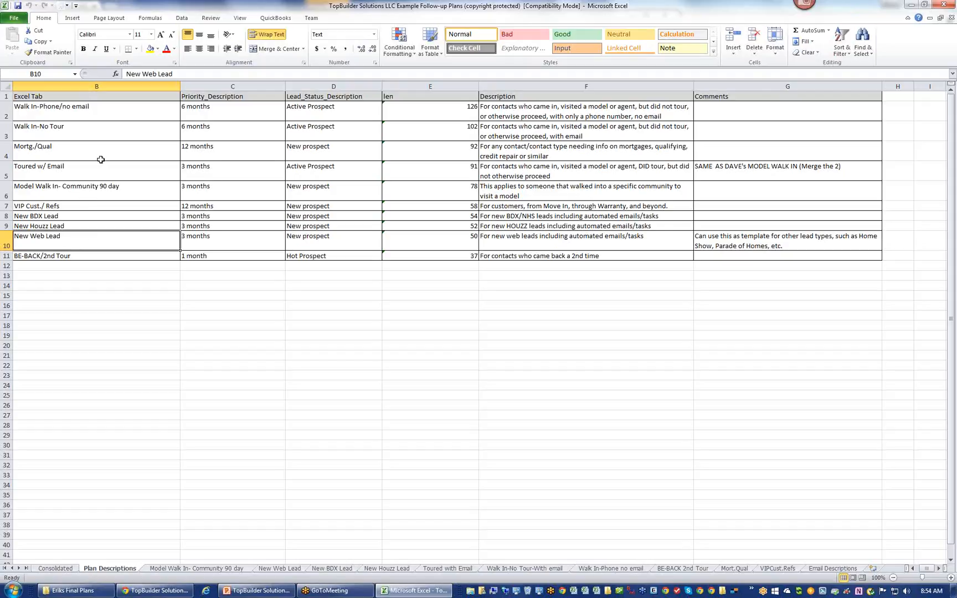
{"action": "left_click", "coordinate": [66, 129]}
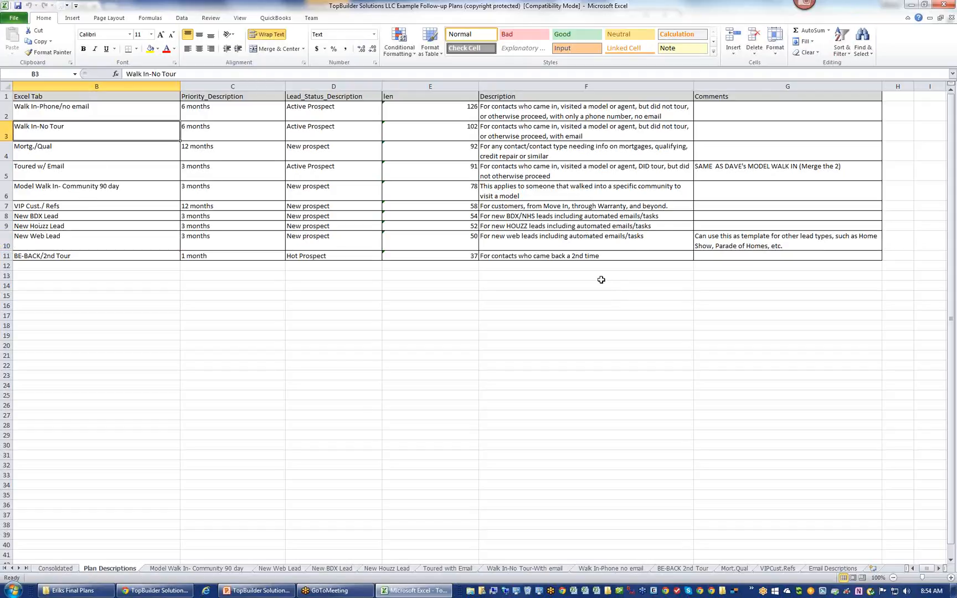
- Look through the example plan sheets from Model Walk In- Community 90 day to Toured with Email, and close the workbook and folder
{"action": "left_click", "coordinate": [175, 568]}
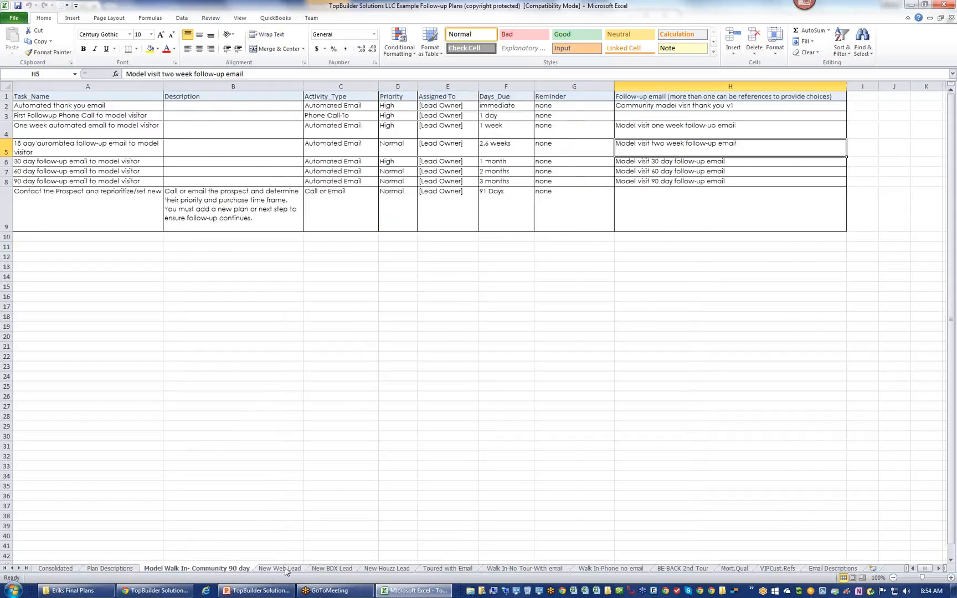
{"action": "left_click", "coordinate": [285, 570]}
{"action": "left_click", "coordinate": [331, 570]}
{"action": "left_click", "coordinate": [379, 570]}
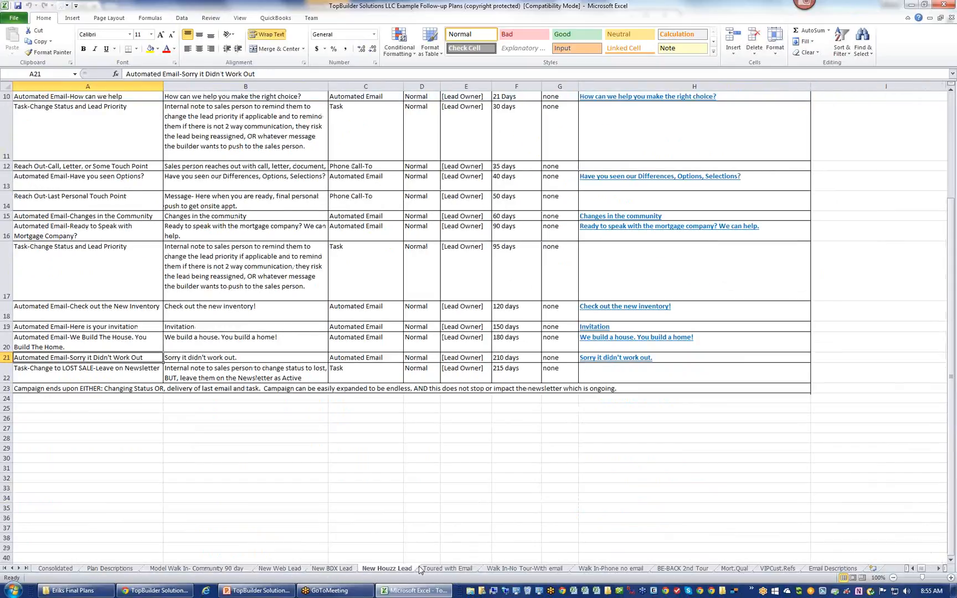
{"action": "left_click", "coordinate": [433, 569]}
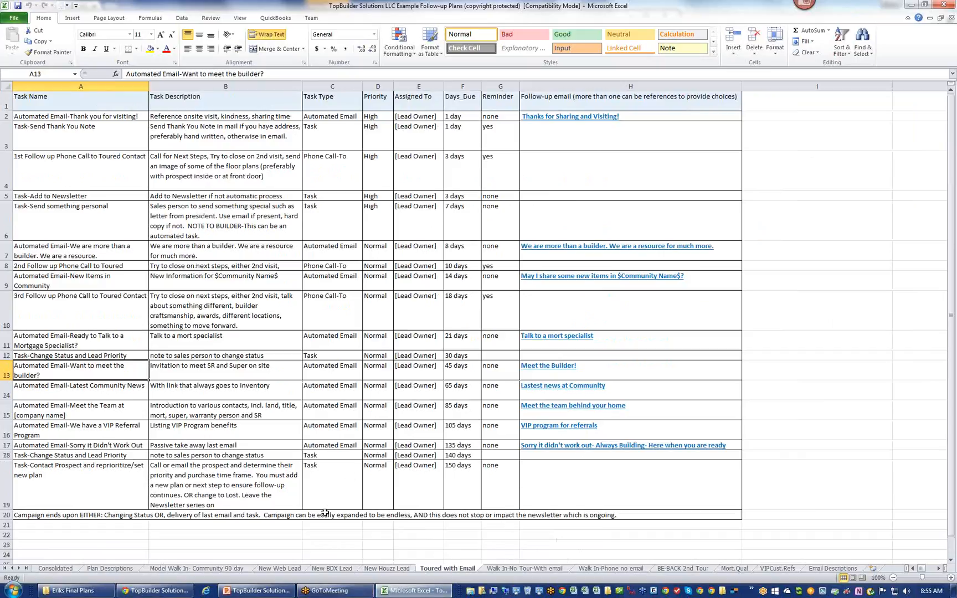
{"action": "left_click", "coordinate": [207, 544]}
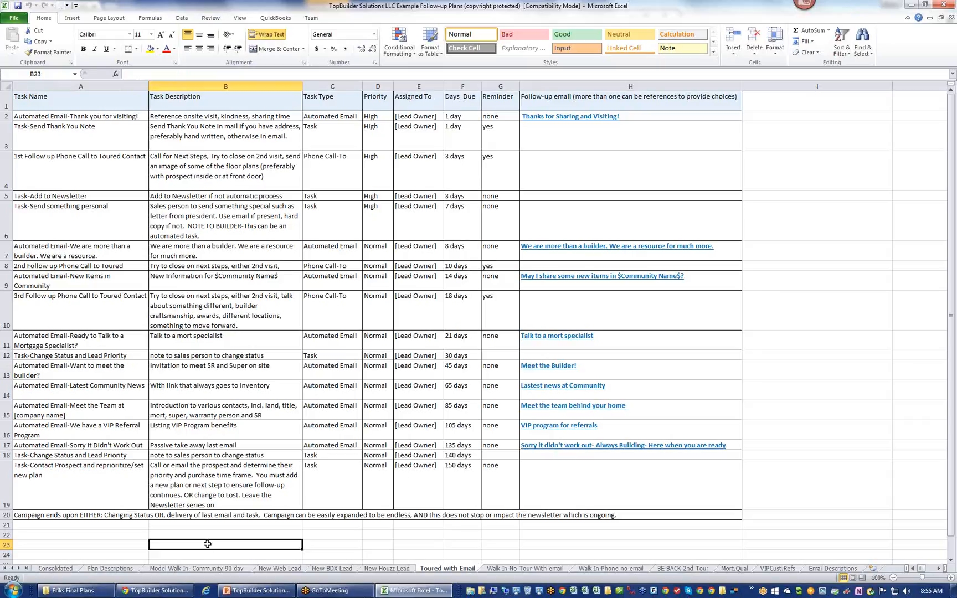
{"action": "left_click", "coordinate": [194, 527]}
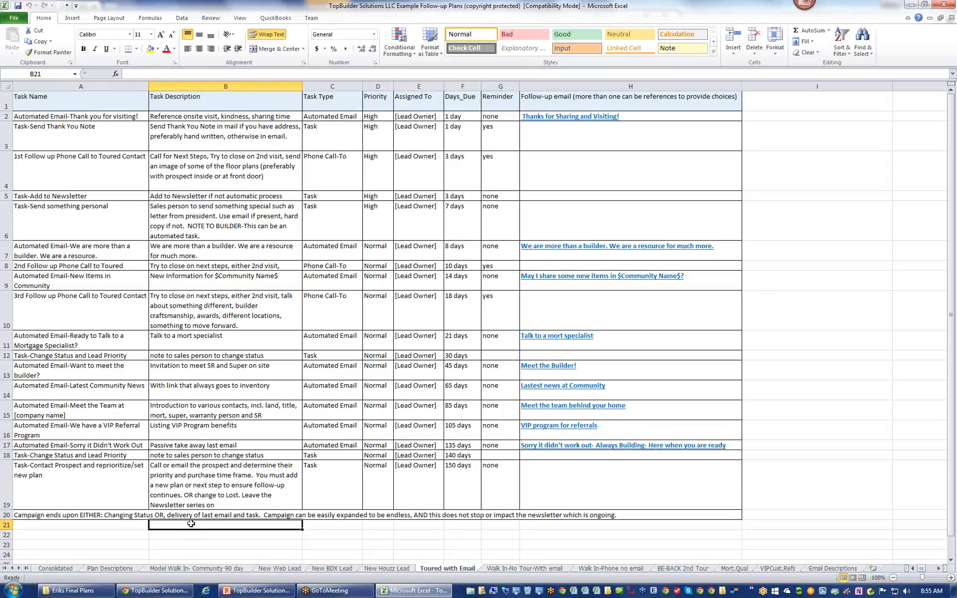
{"action": "left_click", "coordinate": [942, 5]}
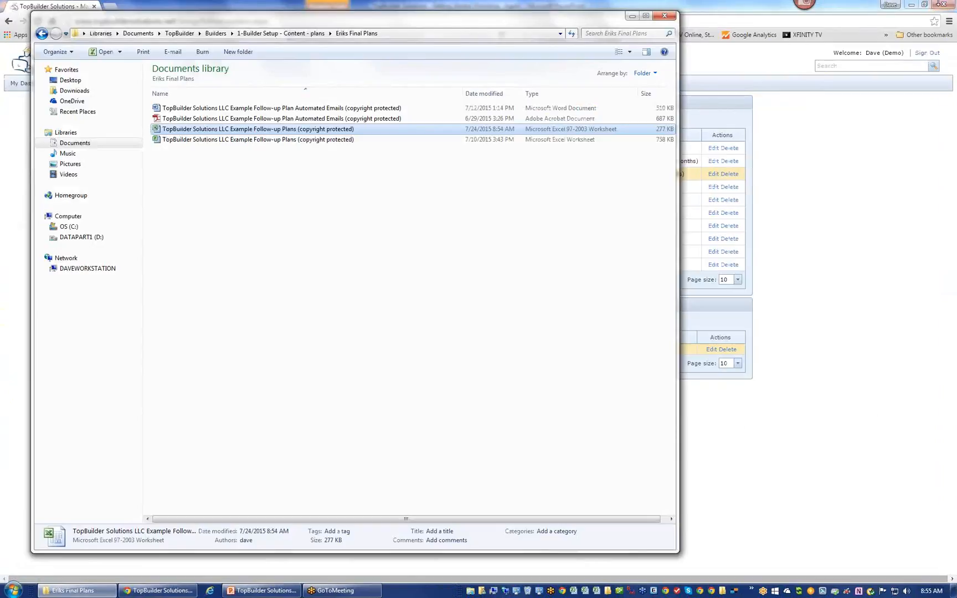
{"action": "left_click", "coordinate": [665, 17]}
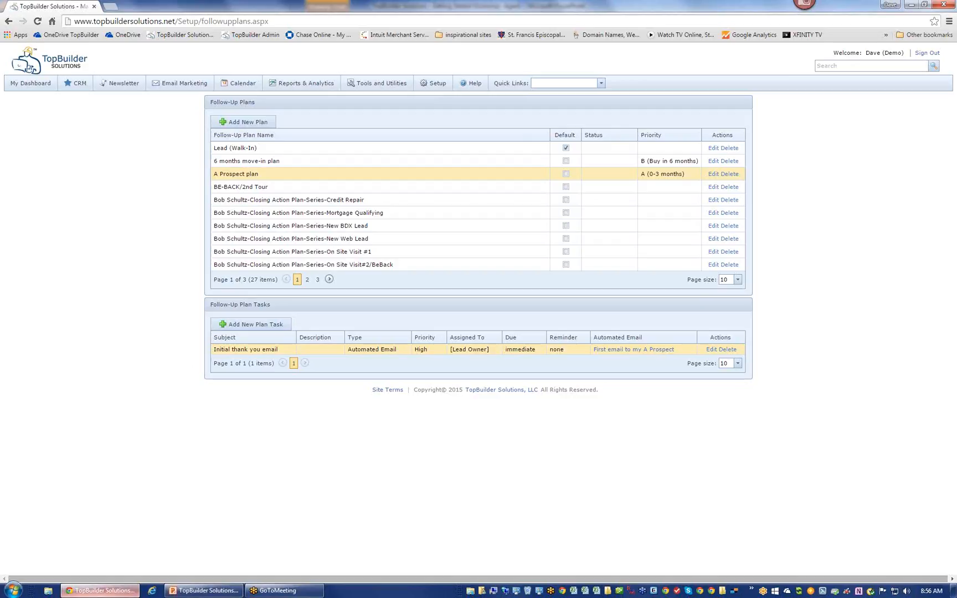
- Glance at the workshop slides, return to the lead list and examine the status options of the outdoor kitchen add-on lead
{"action": "left_click", "coordinate": [204, 591]}
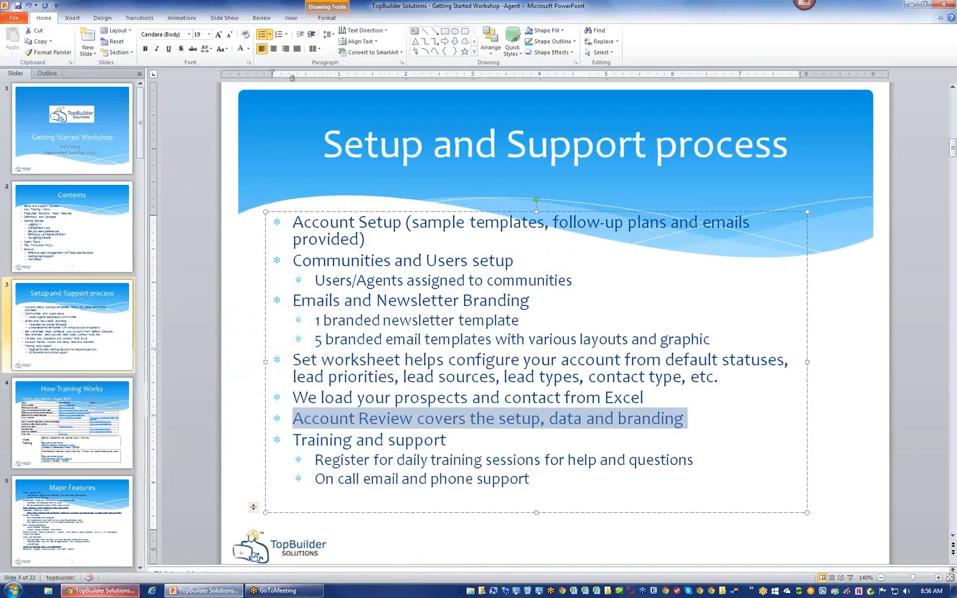
{"action": "left_click", "coordinate": [100, 590]}
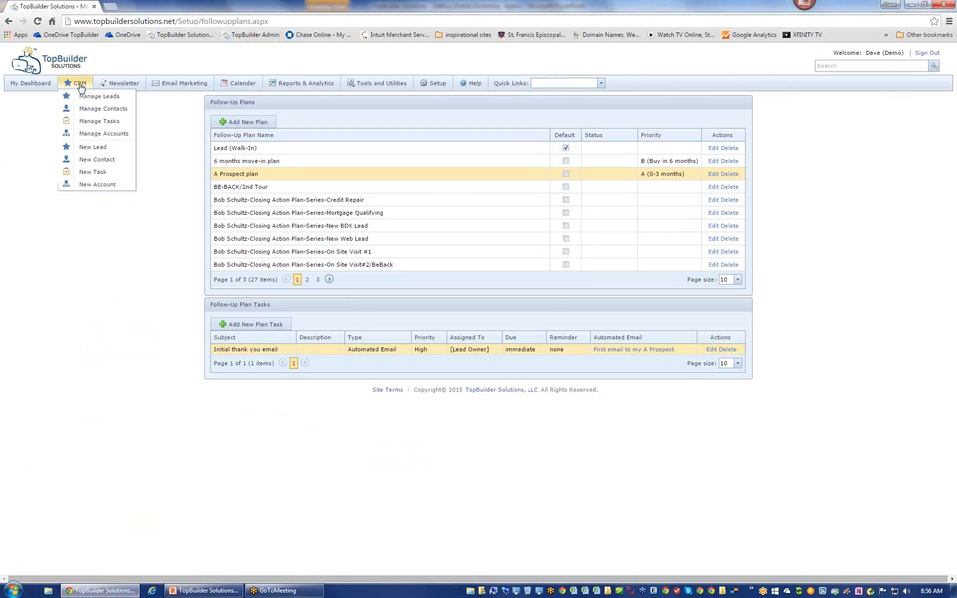
{"action": "left_click", "coordinate": [82, 98]}
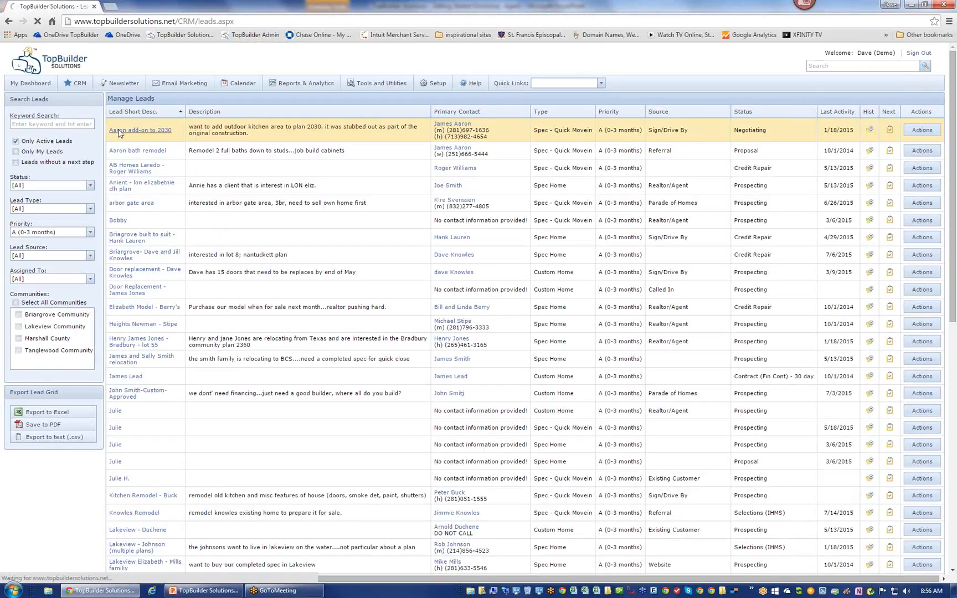
{"action": "left_click", "coordinate": [119, 133]}
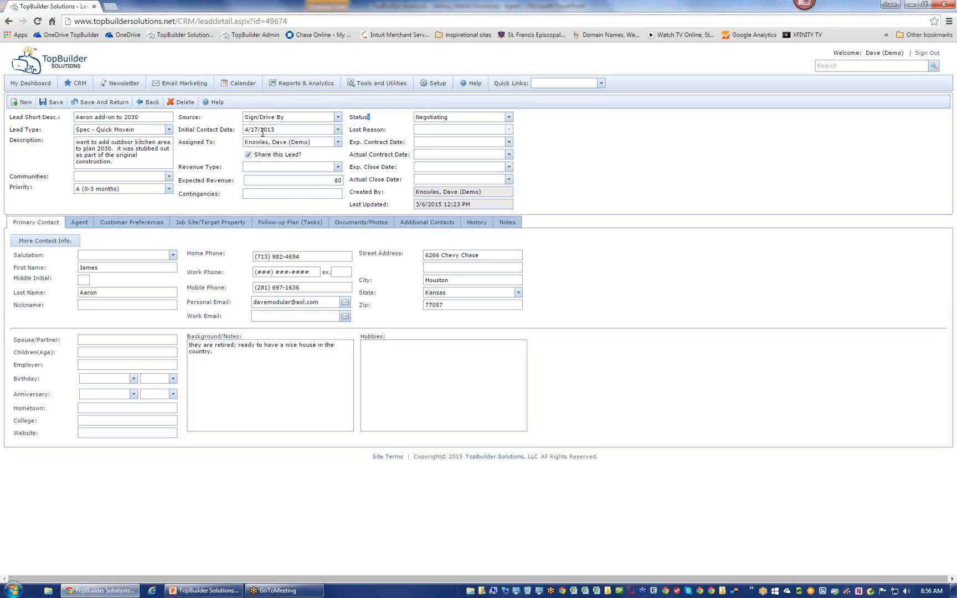
{"action": "left_click", "coordinate": [509, 117]}
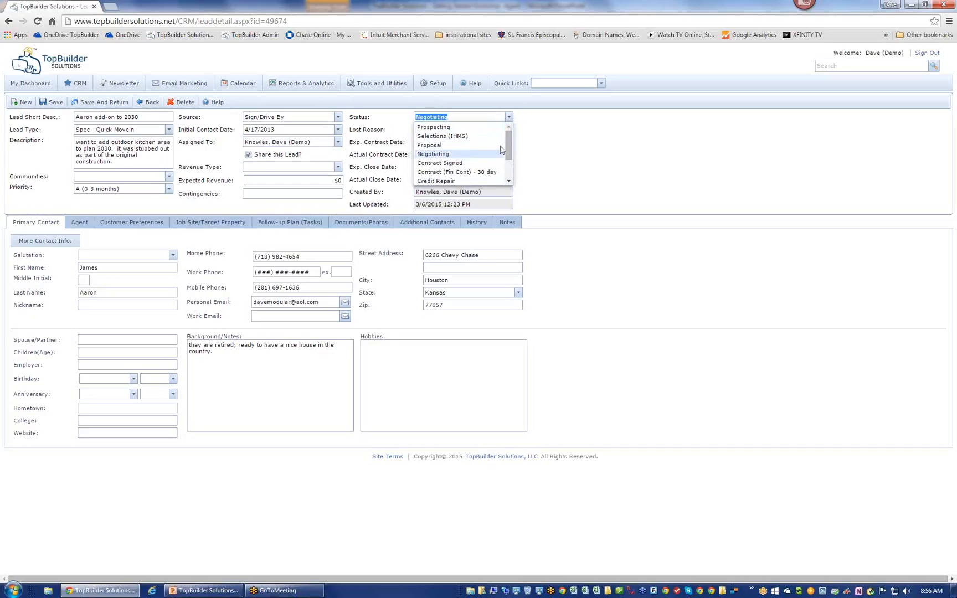
{"action": "mouse_move", "coordinate": [508, 137]}
{"action": "left_mouse_down"}
{"action": "mouse_move", "coordinate": [509, 162]}
{"action": "mouse_move", "coordinate": [508, 128]}
{"action": "left_mouse_up"}
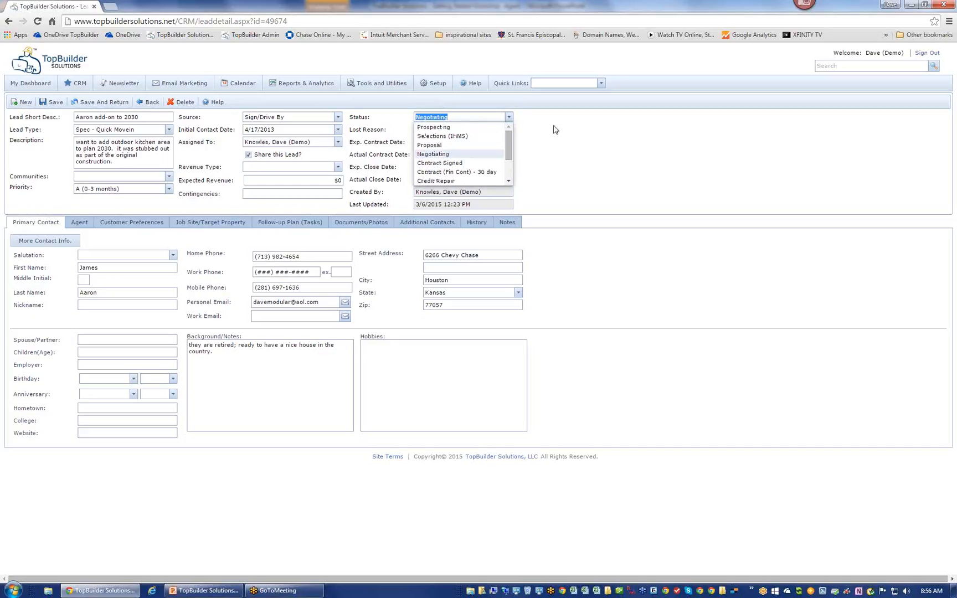
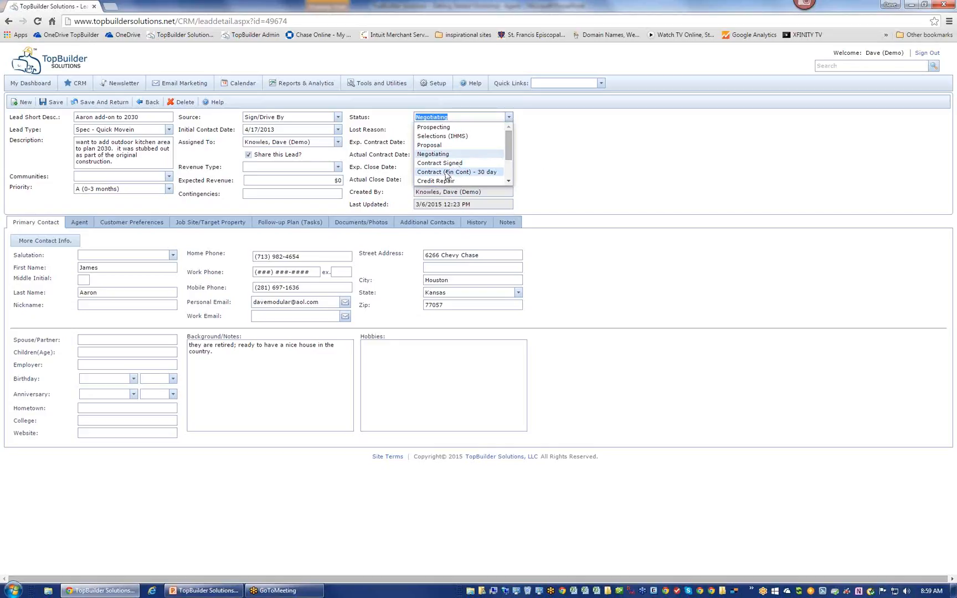
- Open the follow-up plan management page and show 30 plans per page
{"action": "left_click", "coordinate": [433, 91]}
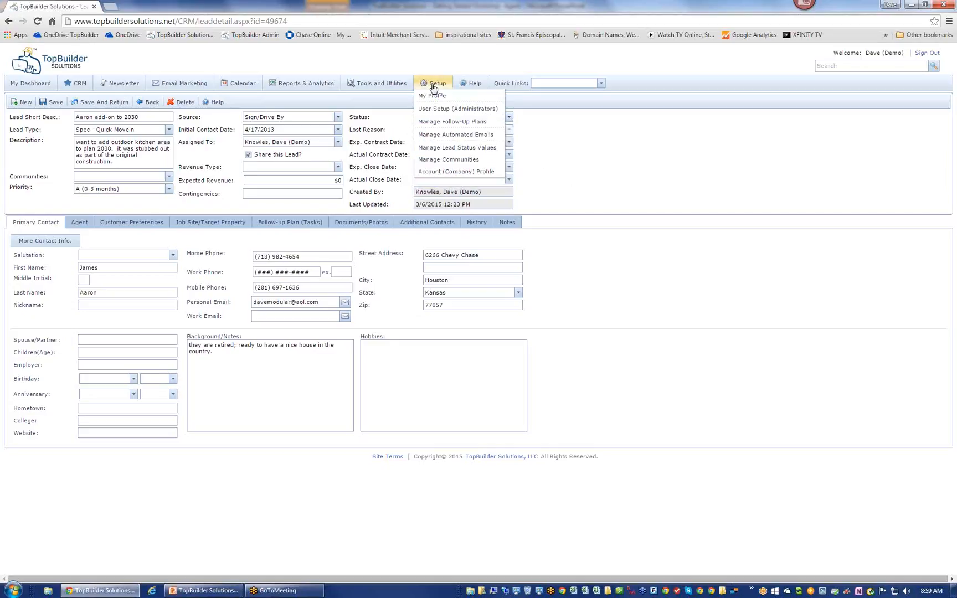
{"action": "left_click", "coordinate": [437, 123]}
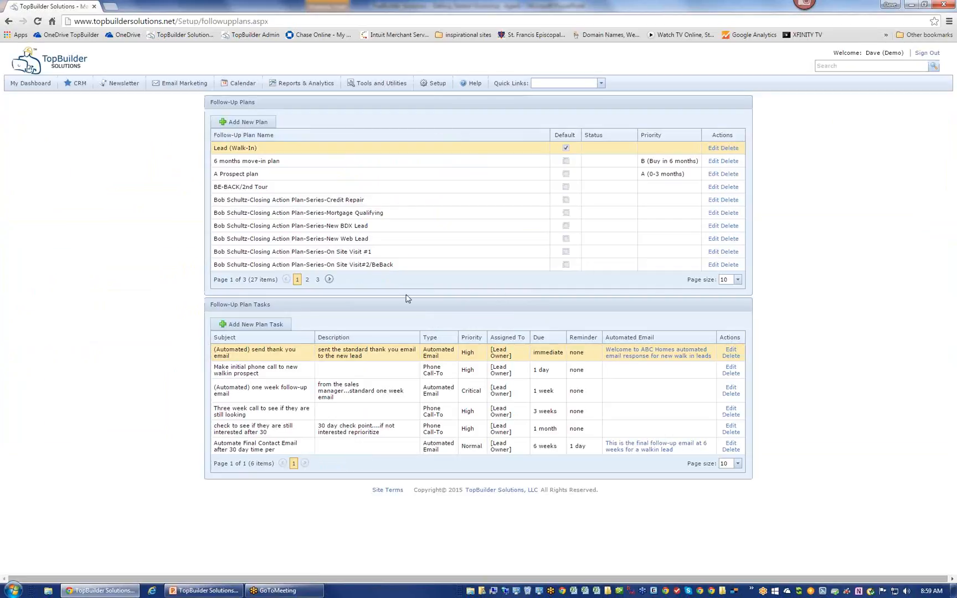
{"action": "left_click", "coordinate": [738, 281]}
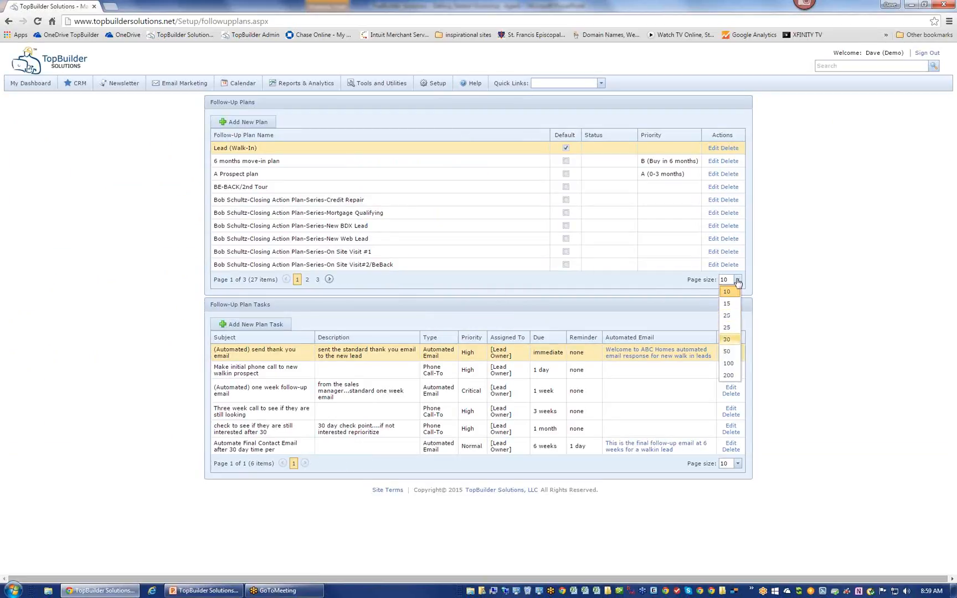
{"action": "left_click", "coordinate": [729, 340]}
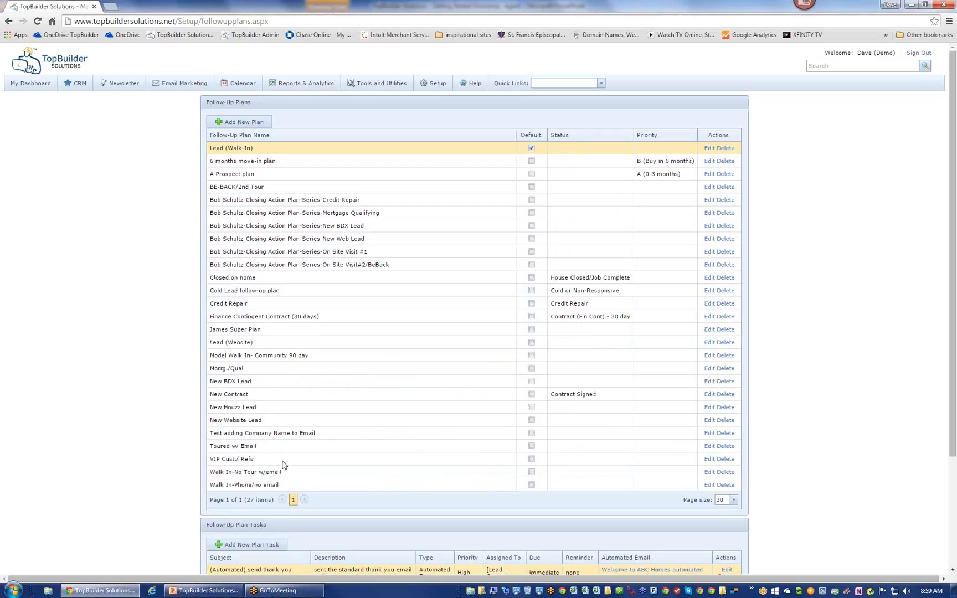
- Select the Finance Contingent Contract (30 days) plan and review its follow-up tasks
{"action": "left_click", "coordinate": [269, 319]}
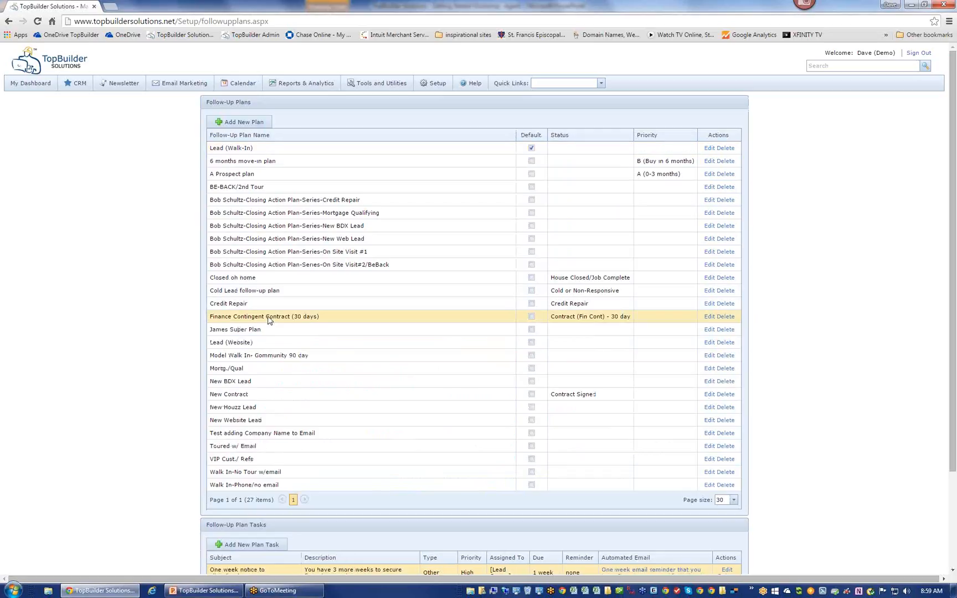
{"action": "scroll", "coordinate": [148, 356], "scroll_direction": "down", "scroll_amount": 3}
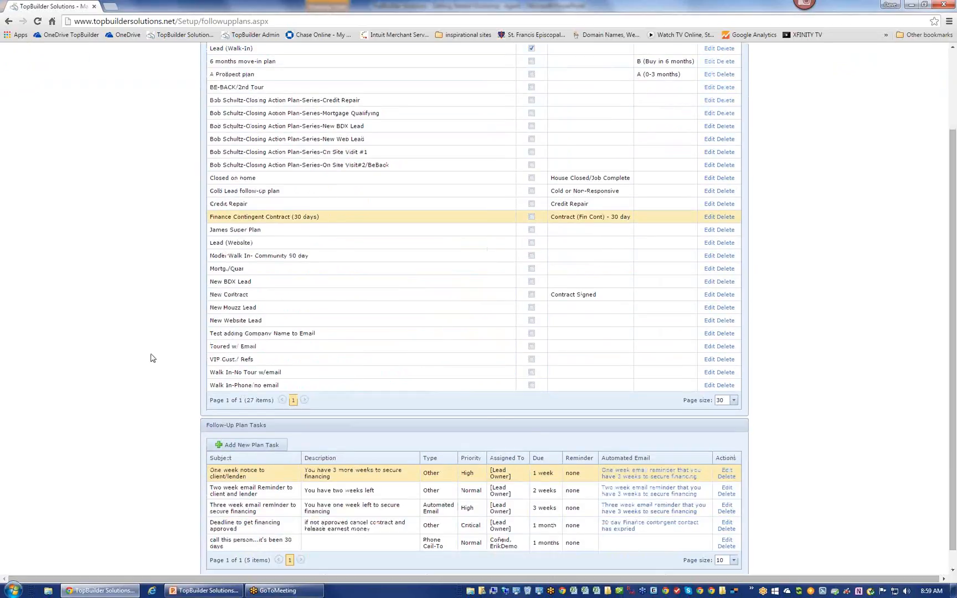
{"action": "scroll", "coordinate": [153, 359], "scroll_direction": "down", "scroll_amount": 1}
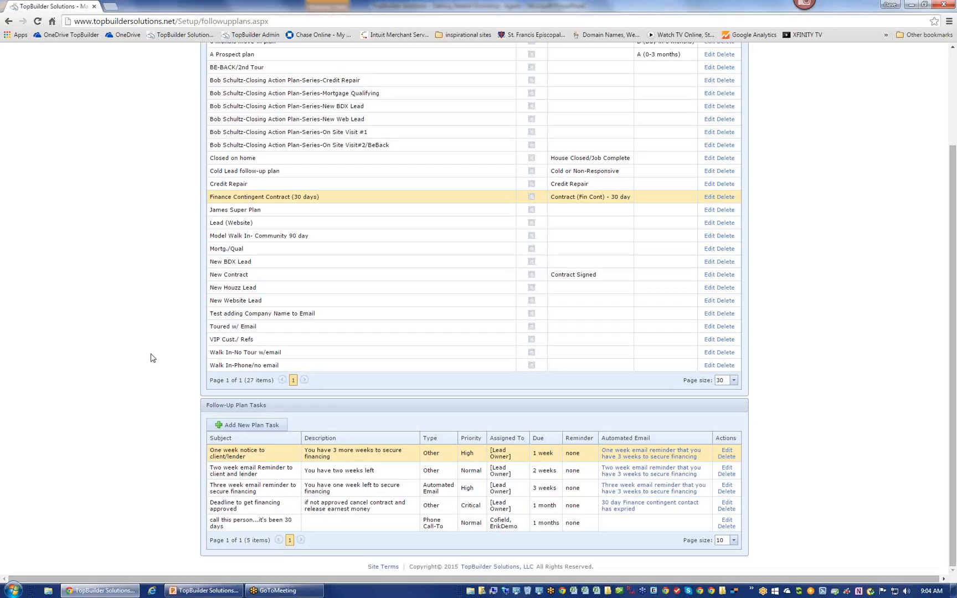
{"action": "scroll", "coordinate": [153, 358], "scroll_direction": "up", "scroll_amount": 2}
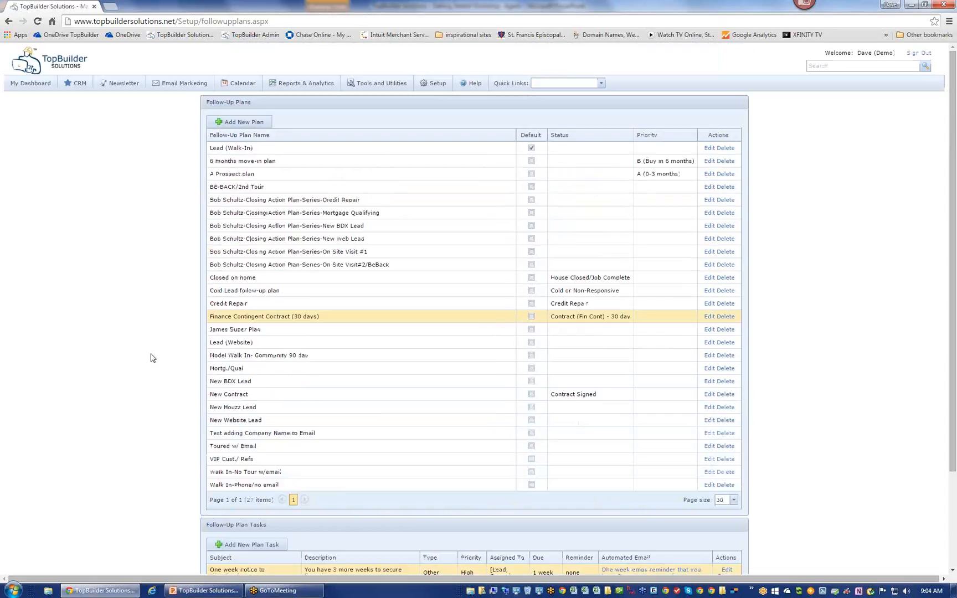
- Go to the newsletter area and open the next edition, 6 Ways to Add Color to Your Home, for editing
{"action": "left_click", "coordinate": [124, 107]}
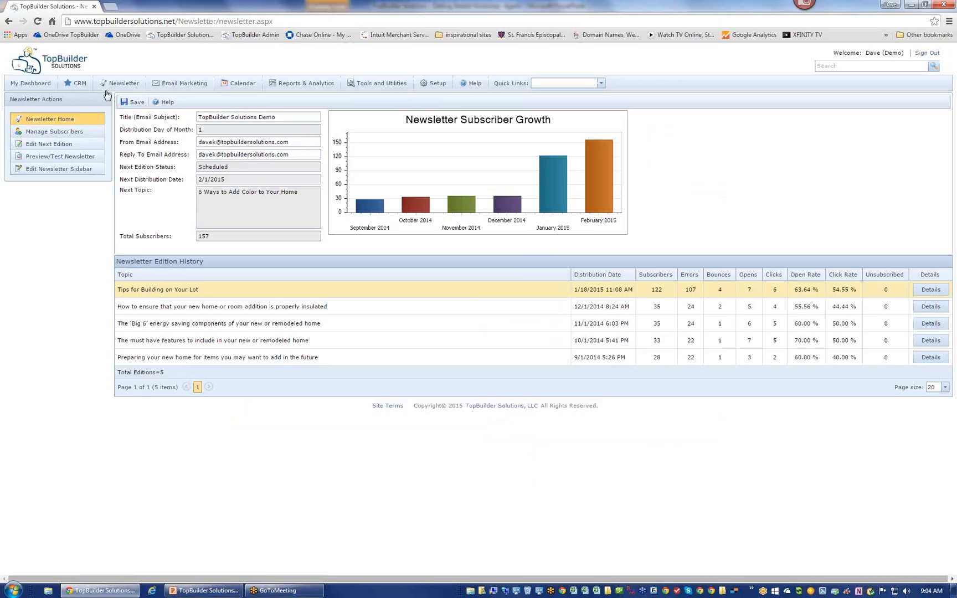
{"action": "left_click", "coordinate": [77, 145]}
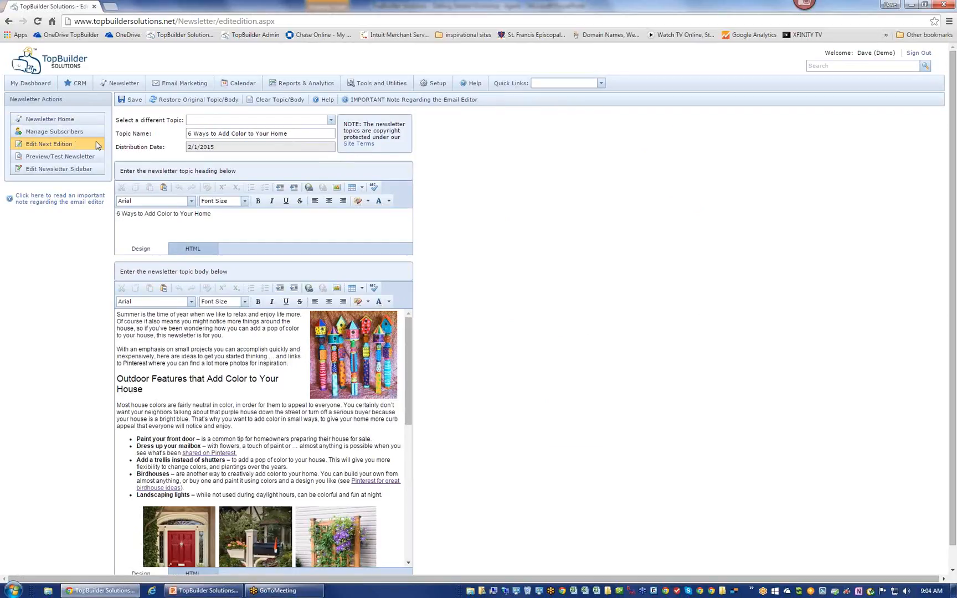
{"action": "mouse_move", "coordinate": [443, 84]}
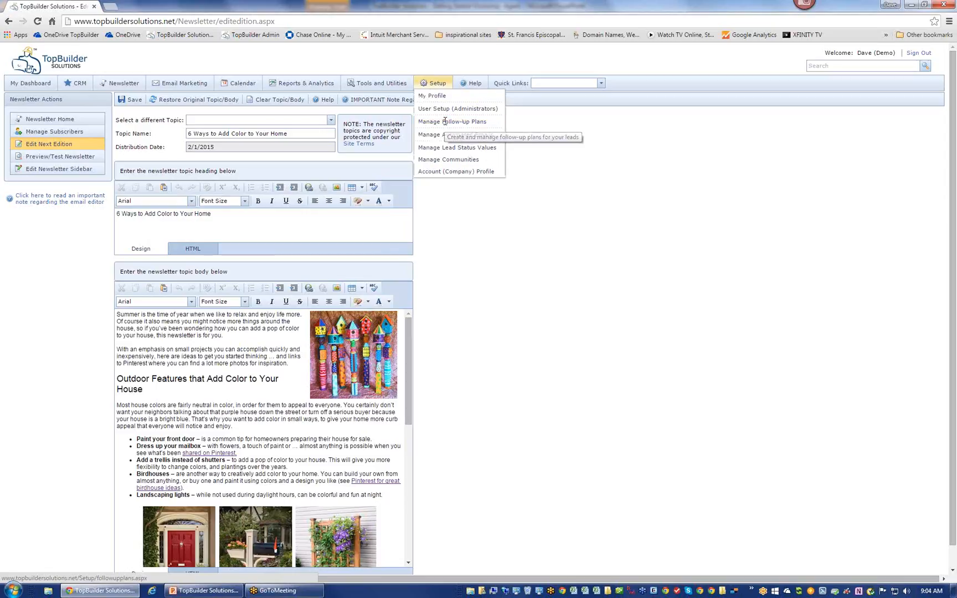
- Look through the alternative newsletter topics for the next edition and close the list without choosing one
{"action": "left_click", "coordinate": [330, 121]}
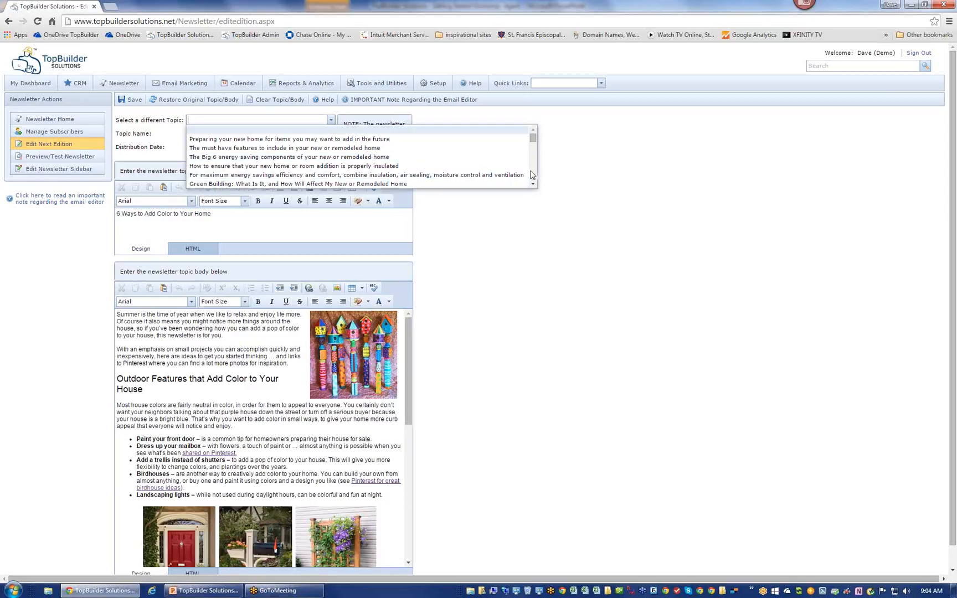
{"action": "left_click", "coordinate": [533, 185]}
{"action": "left_click", "coordinate": [533, 185]}
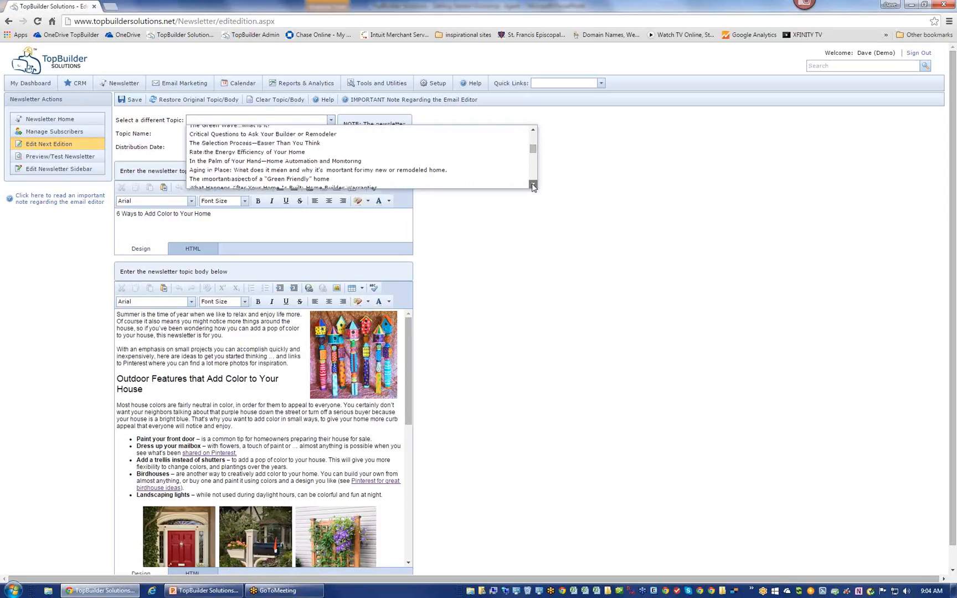
{"action": "left_click", "coordinate": [533, 185]}
{"action": "left_click", "coordinate": [533, 185]}
{"action": "left_click", "coordinate": [533, 185]}
{"action": "left_click", "coordinate": [533, 185]}
{"action": "left_click", "coordinate": [533, 185]}
{"action": "left_click", "coordinate": [532, 186]}
{"action": "left_click", "coordinate": [533, 185]}
{"action": "left_click", "coordinate": [535, 257]}
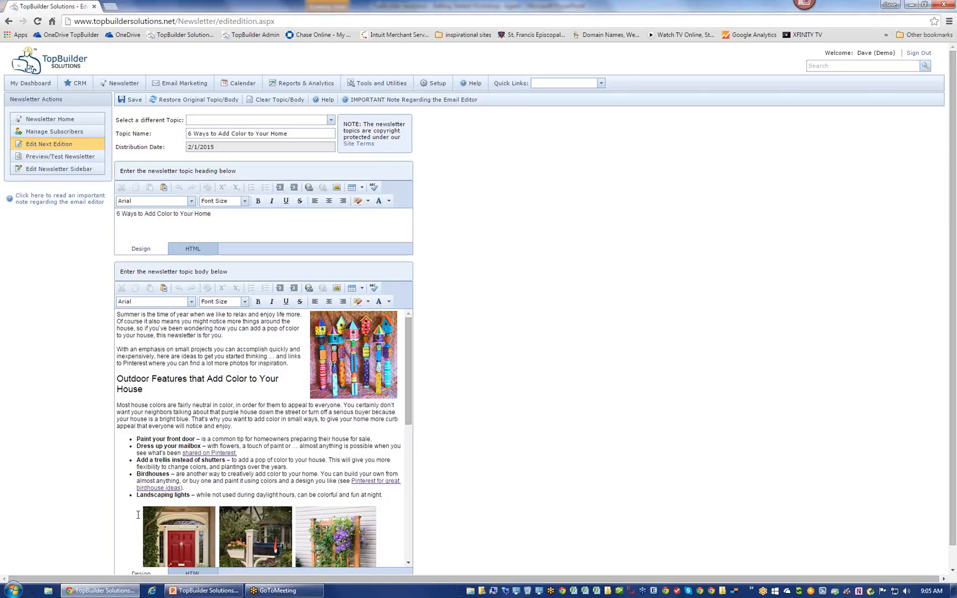
- Open houselogic.com in a new Chrome window and look through its home page
{"action": "left_click", "coordinate": [12, 591]}
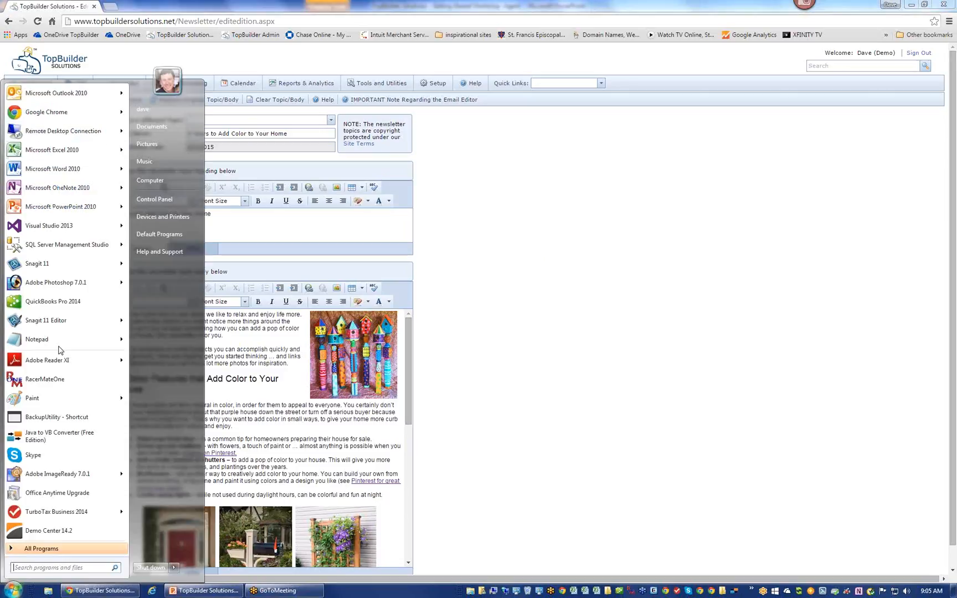
{"action": "left_click", "coordinate": [58, 113]}
{"action": "type", "text": "h"}
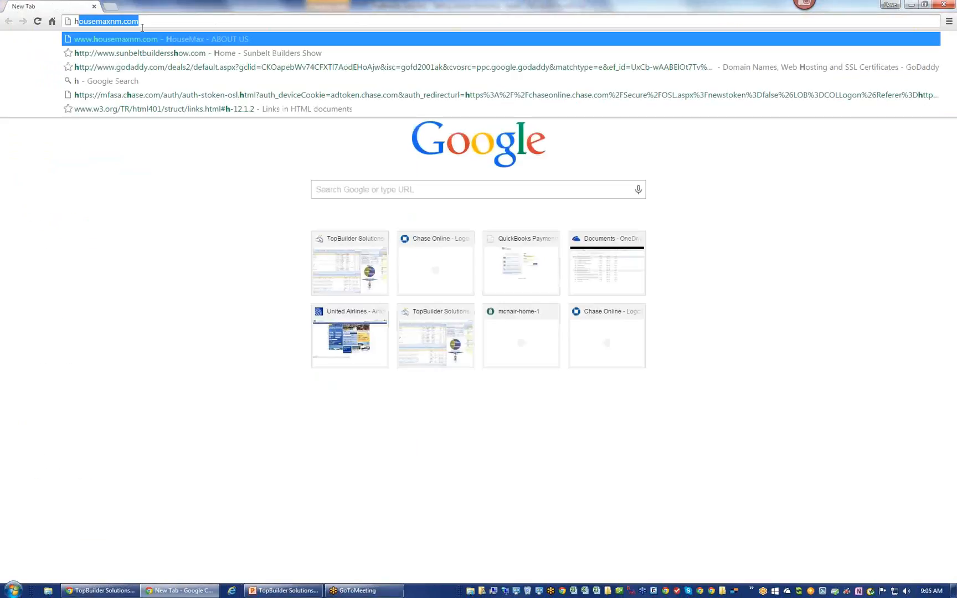
{"action": "type", "text": "ouselo"}
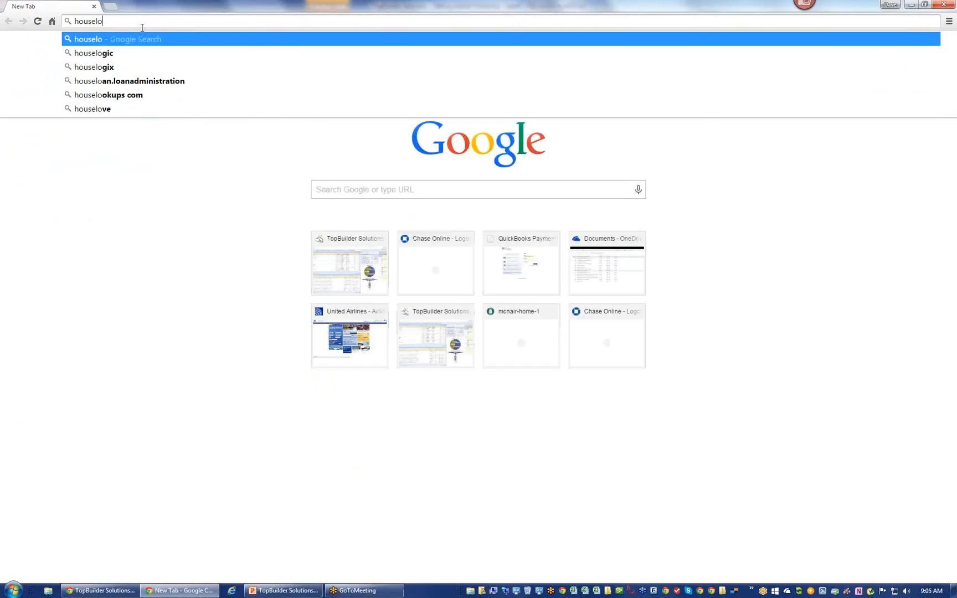
{"action": "type", "text": "gic.com"}
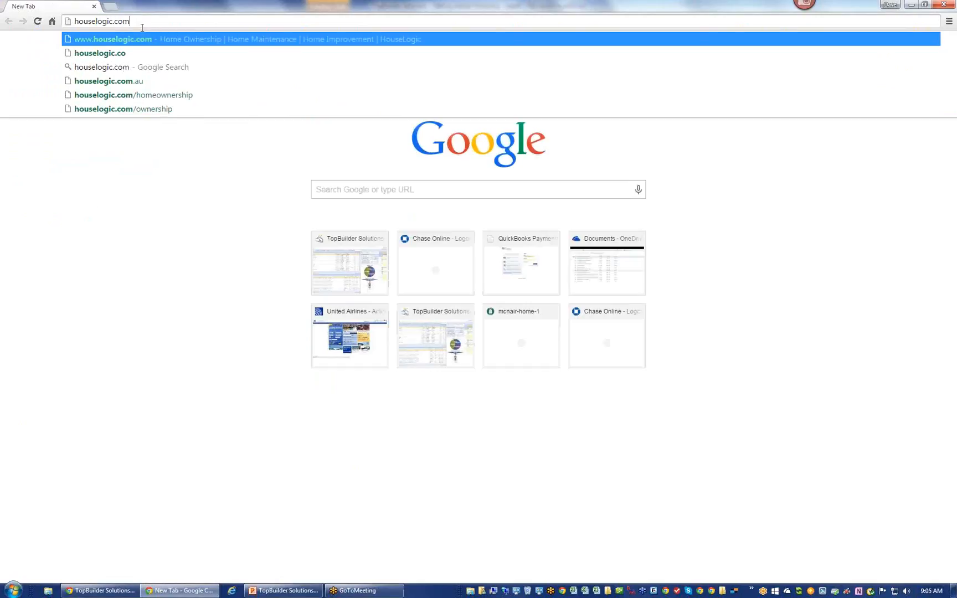
{"action": "key", "text": "Return"}
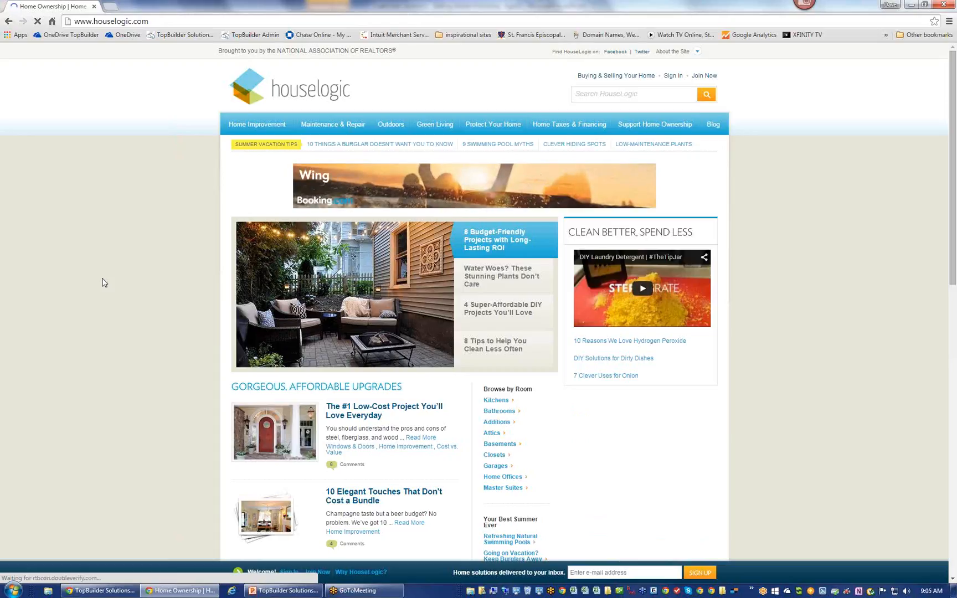
{"action": "scroll", "coordinate": [102, 283], "scroll_direction": "down", "scroll_amount": 6}
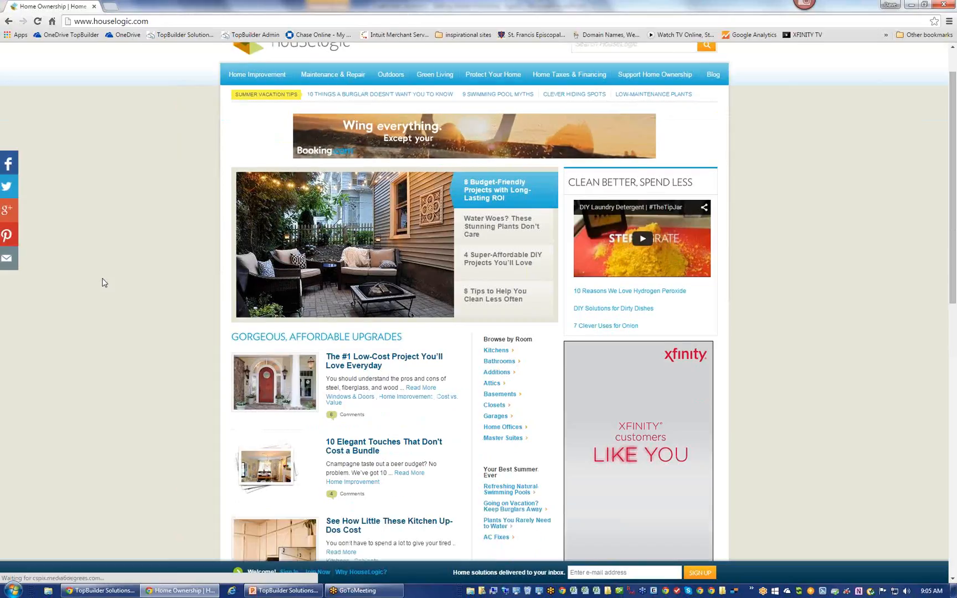
{"action": "scroll", "coordinate": [102, 283], "scroll_direction": "down", "scroll_amount": 5}
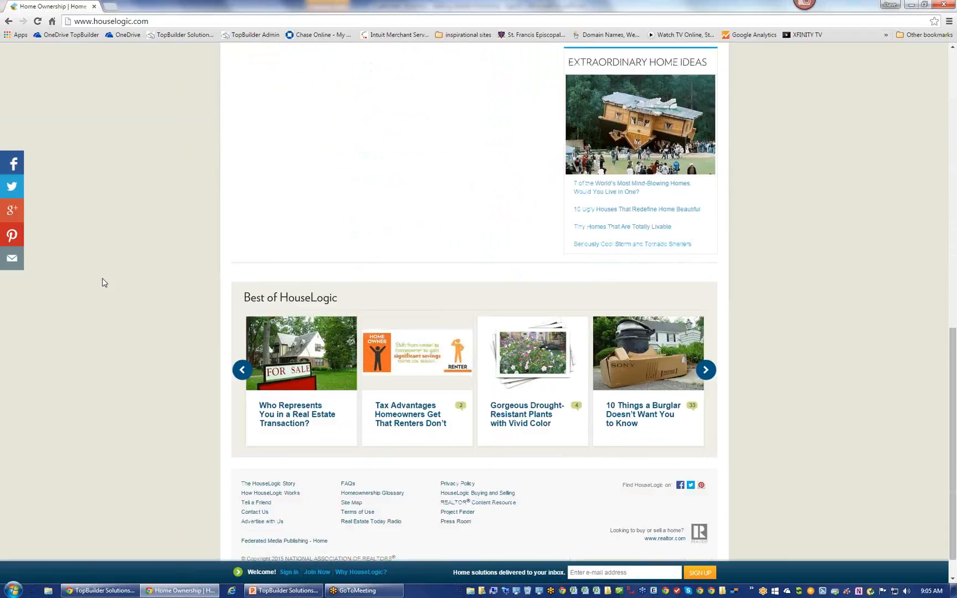
{"action": "scroll", "coordinate": [102, 282], "scroll_direction": "up", "scroll_amount": 11}
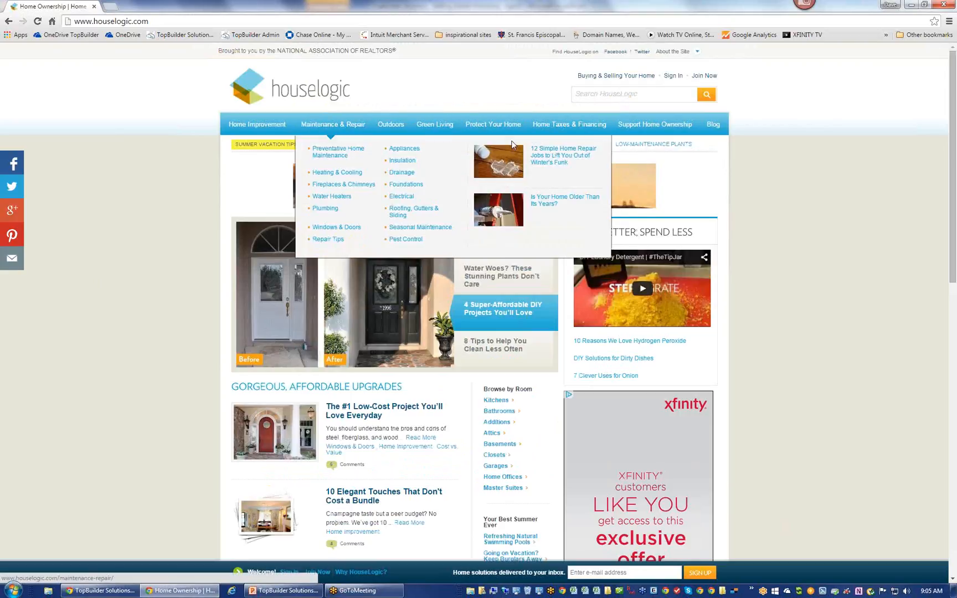
- Open the HouseLogic blog and look through the article Pending Home Sales Swell to Highest Level in a Year and a Half
{"action": "left_click", "coordinate": [711, 127]}
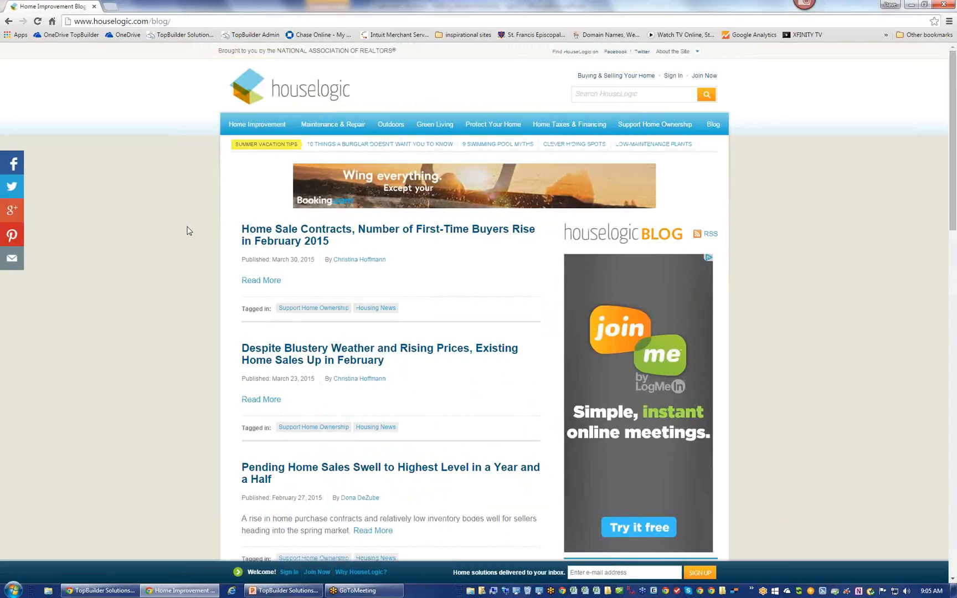
{"action": "scroll", "coordinate": [188, 230], "scroll_direction": "down", "scroll_amount": 1}
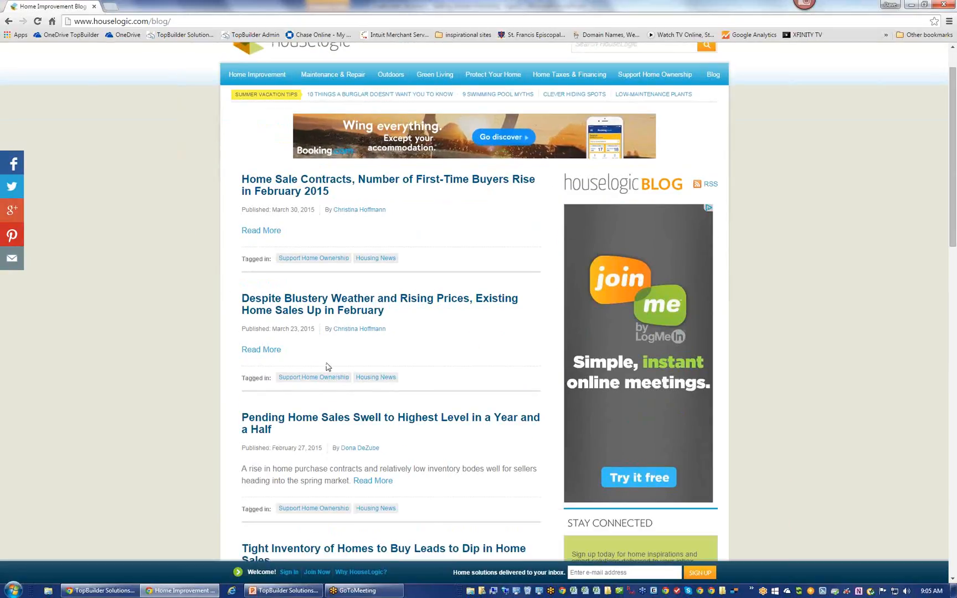
{"action": "left_click", "coordinate": [347, 426]}
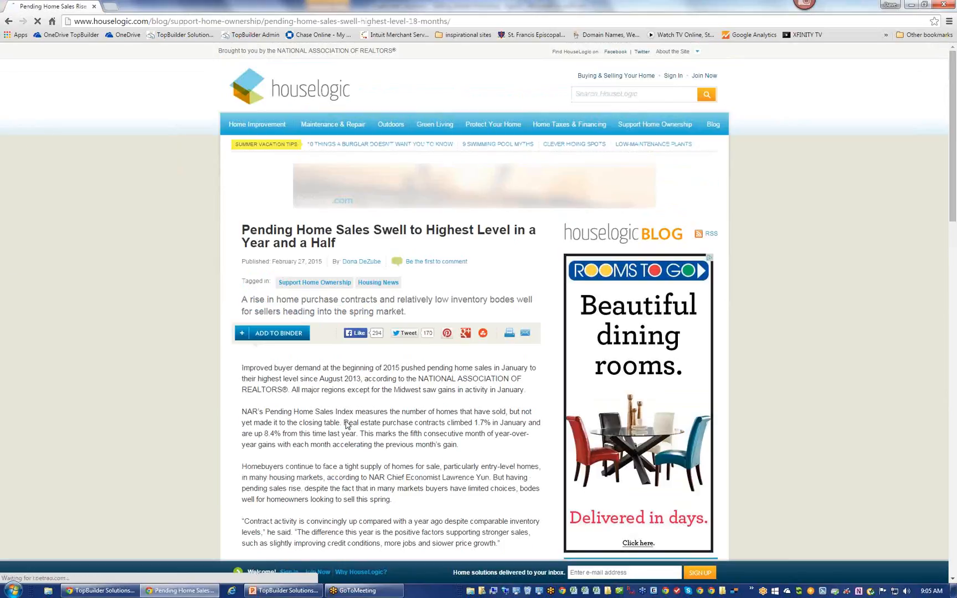
{"action": "scroll", "coordinate": [340, 421], "scroll_direction": "down", "scroll_amount": 9}
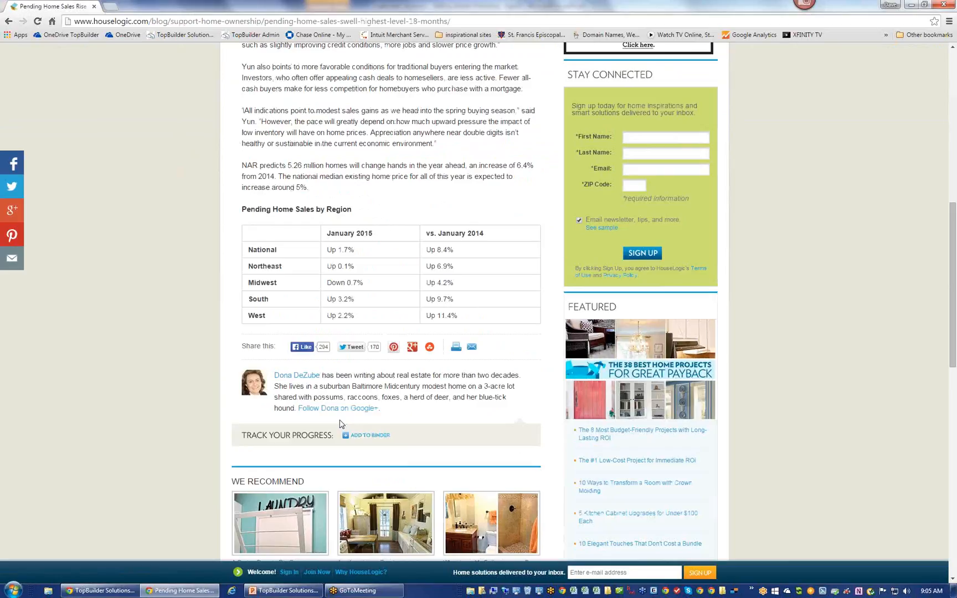
{"action": "scroll", "coordinate": [390, 358], "scroll_direction": "up", "scroll_amount": 5}
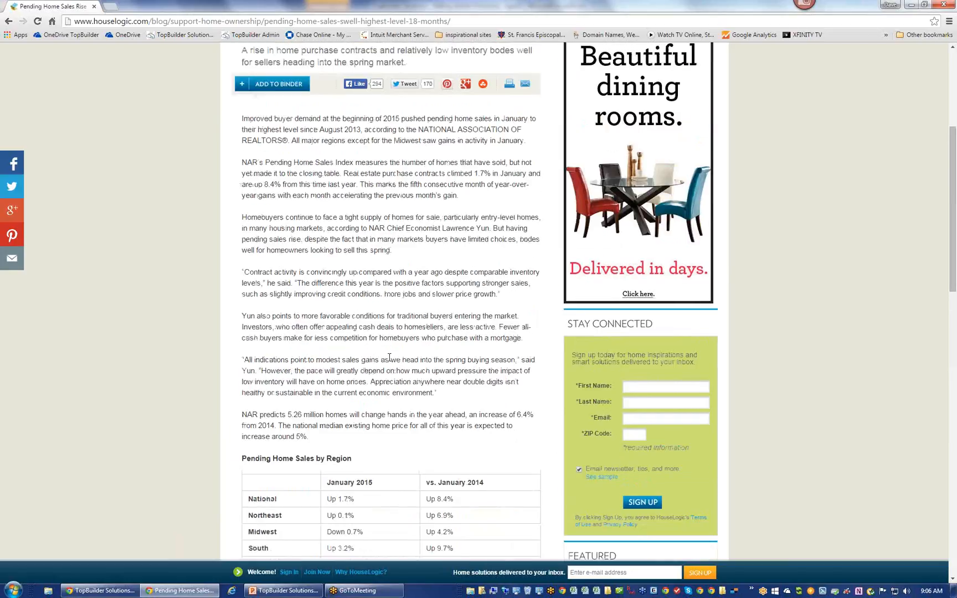
{"action": "scroll", "coordinate": [389, 358], "scroll_direction": "up", "scroll_amount": 5}
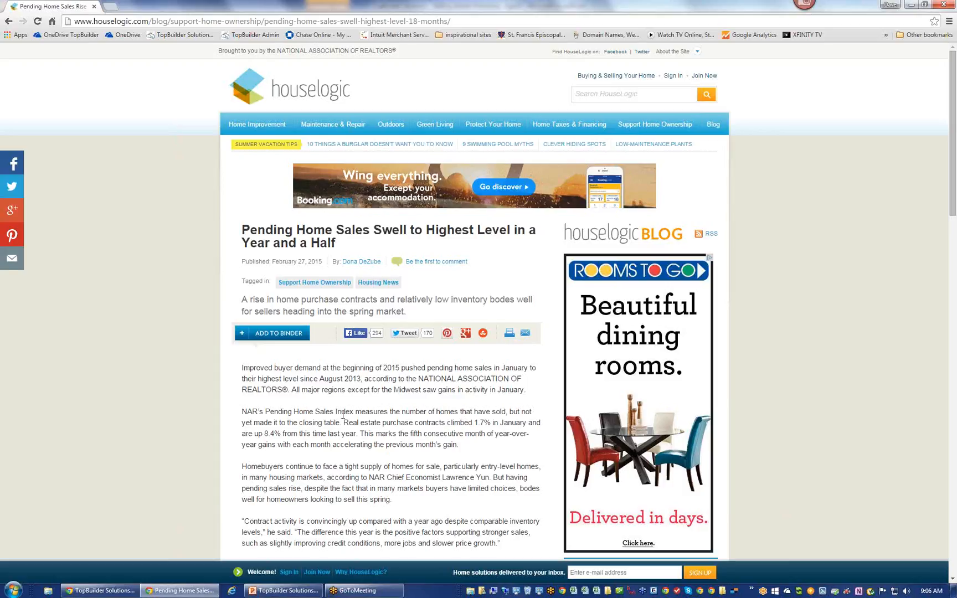
{"action": "scroll", "coordinate": [343, 415], "scroll_direction": "down", "scroll_amount": 8}
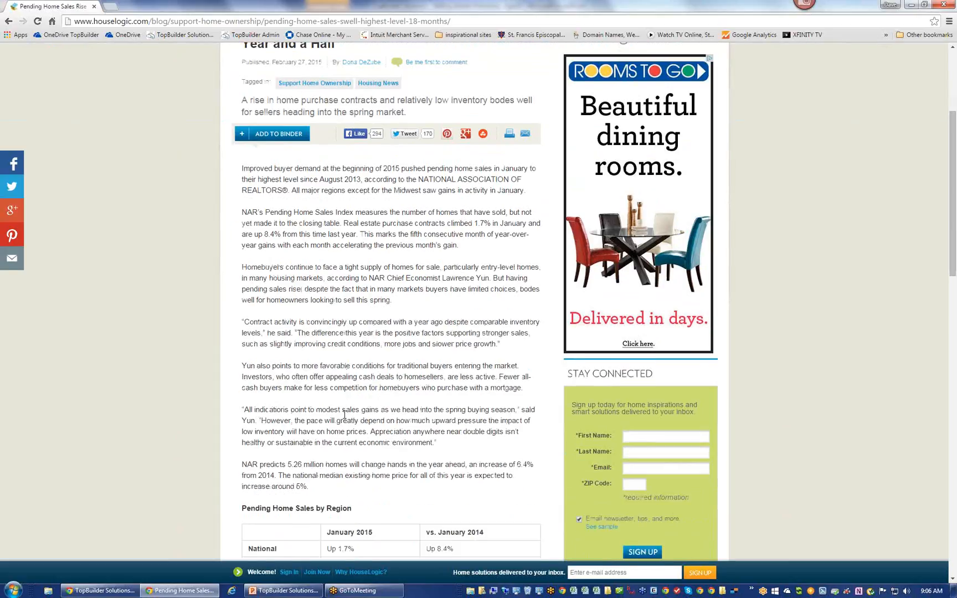
{"action": "scroll", "coordinate": [348, 416], "scroll_direction": "up", "scroll_amount": 8}
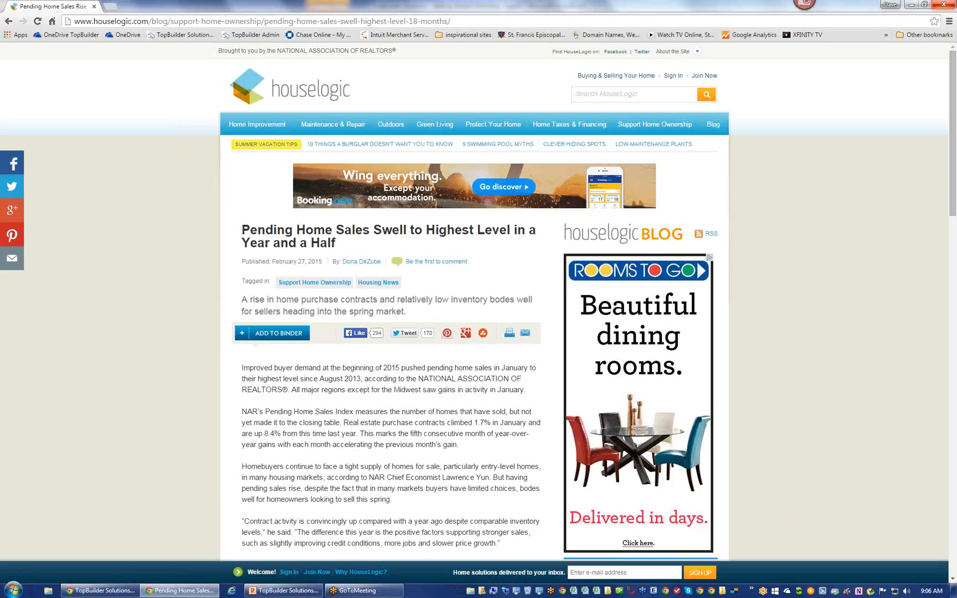
- Close the HouseLogic window, return to the outdoor kitchen add-on lead, and switch to the Setup and Support process slide in PowerPoint
{"action": "left_click", "coordinate": [944, 4]}
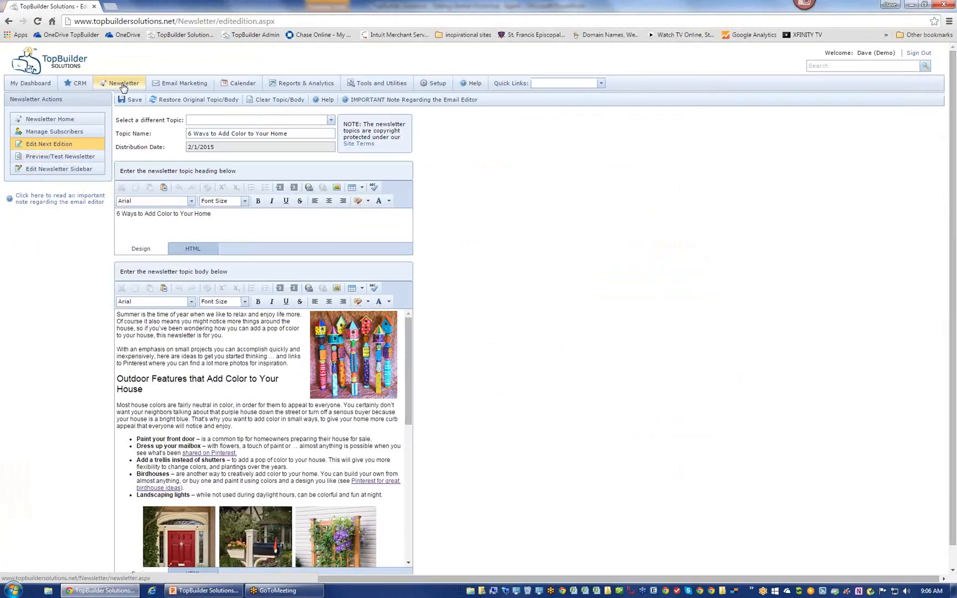
{"action": "left_click", "coordinate": [81, 97]}
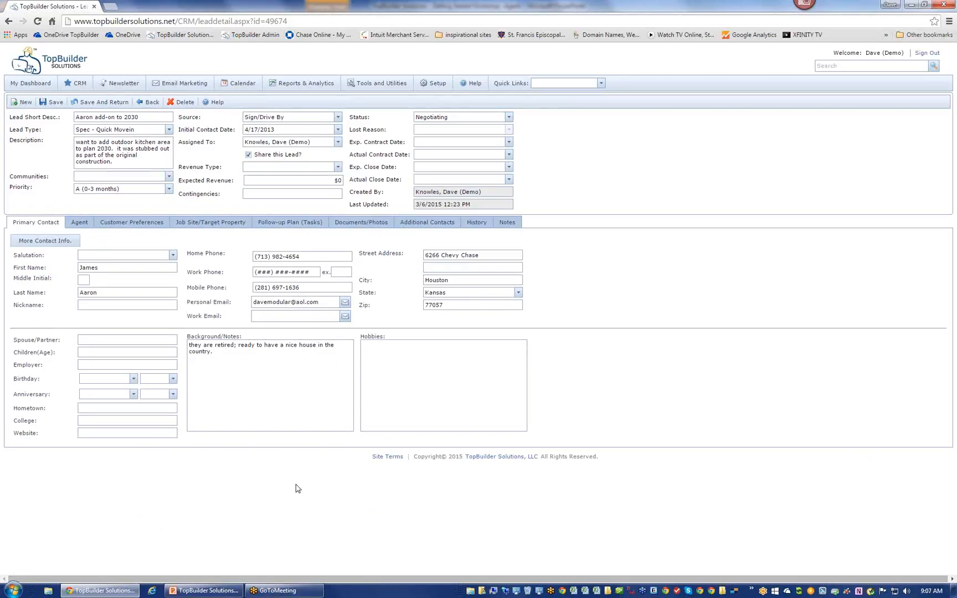
{"action": "left_click", "coordinate": [207, 591]}
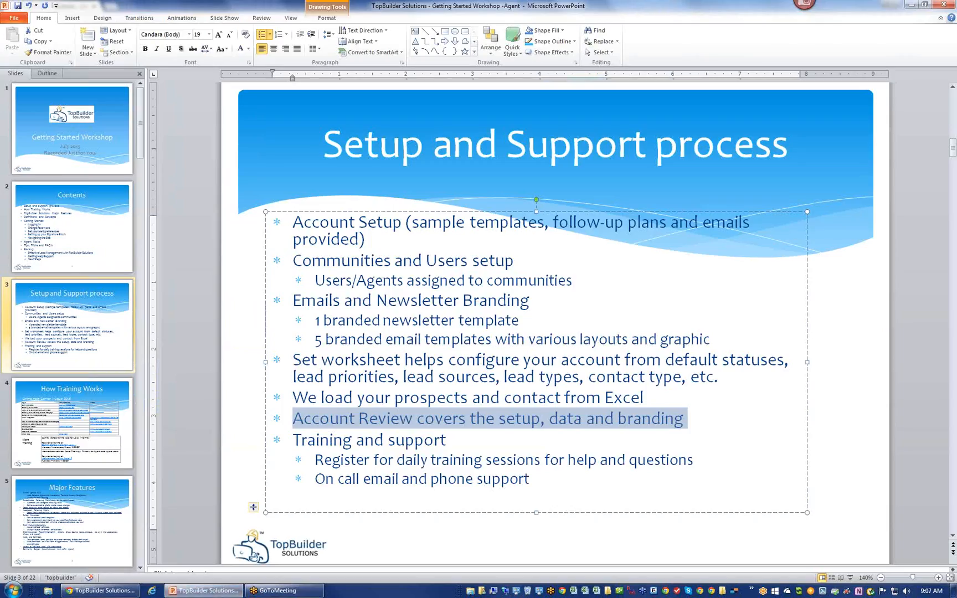
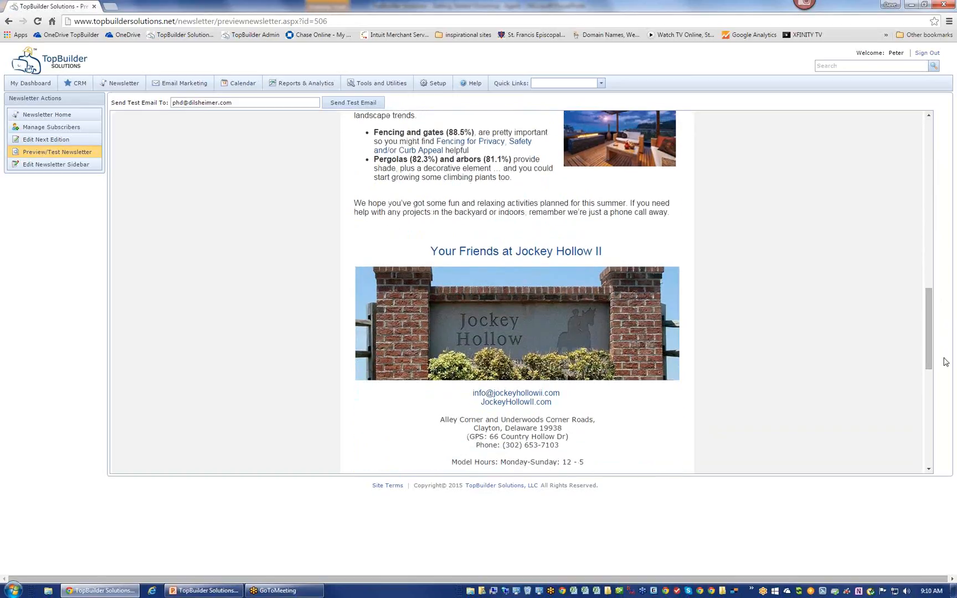
- Highlight the Jockey Hollow II closing section with its photo and contact details in the newsletter preview
{"action": "left_click_drag", "start_coordinate": [451, 259], "coordinate": [651, 454]}
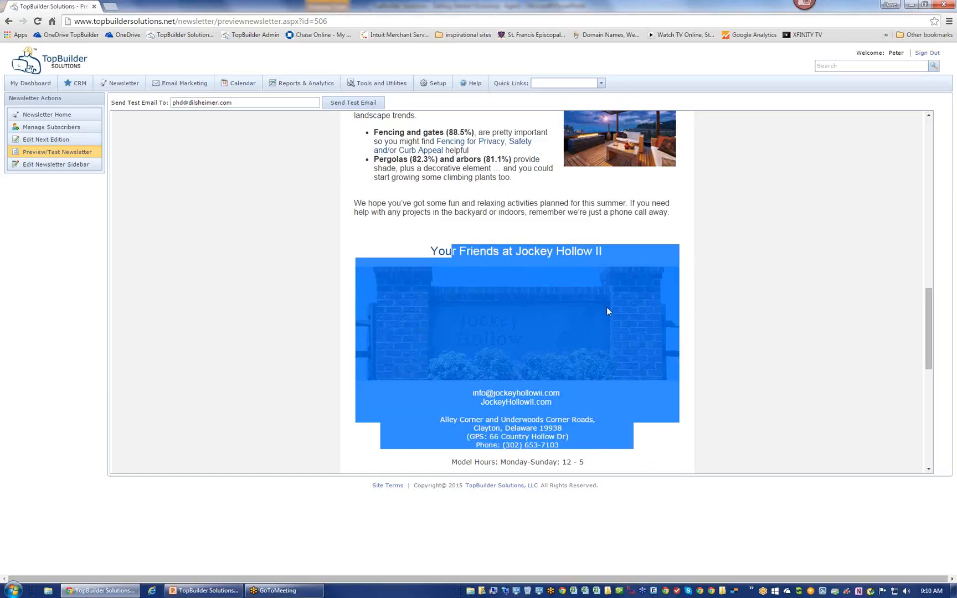
- Clear the highlight, open the community website linked from the Dilsheimer Homes logo in the newsletter preview, and close its tab
{"action": "left_click", "coordinate": [566, 235]}
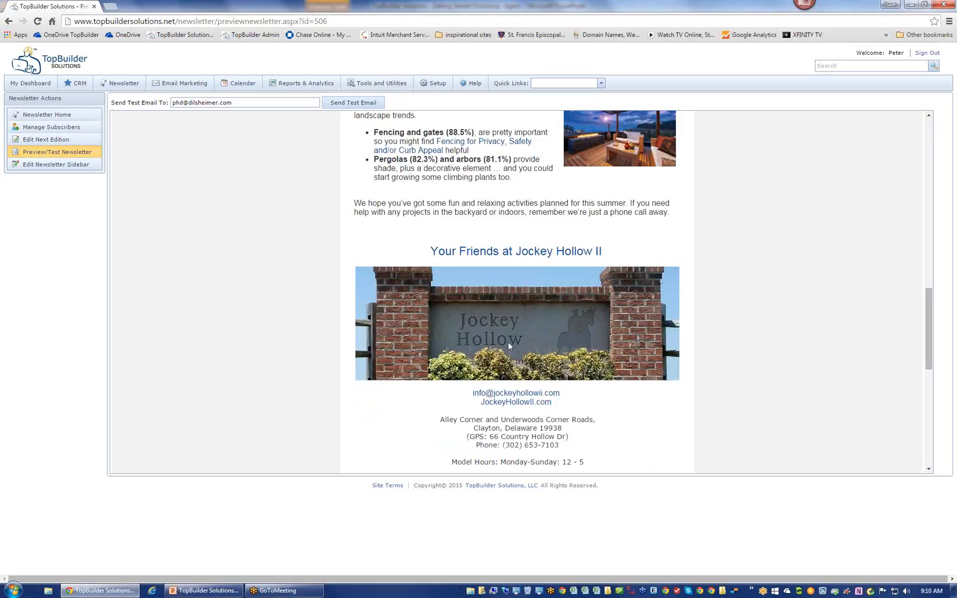
{"action": "scroll", "coordinate": [610, 412], "scroll_direction": "down", "scroll_amount": 3}
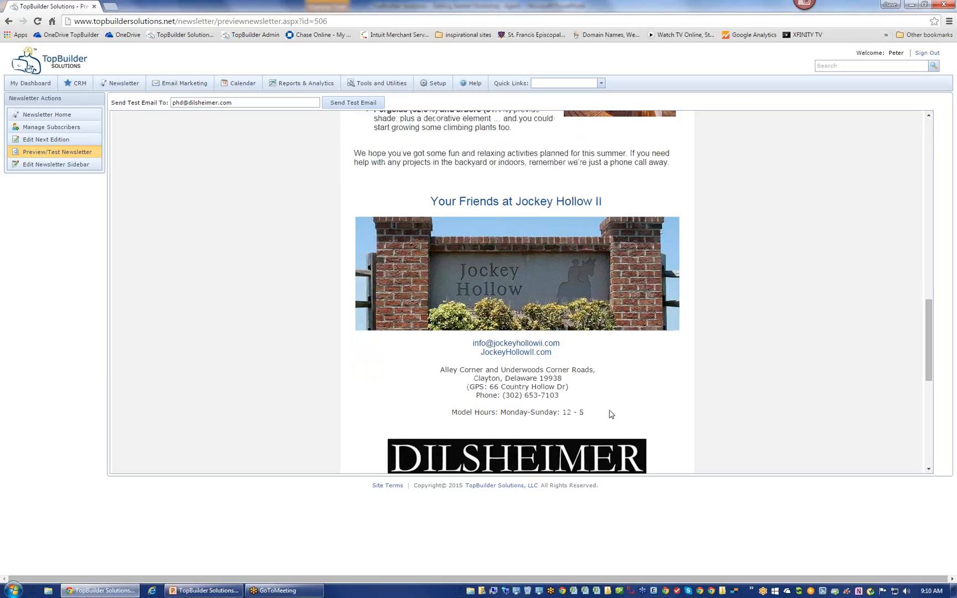
{"action": "scroll", "coordinate": [610, 412], "scroll_direction": "down", "scroll_amount": 1}
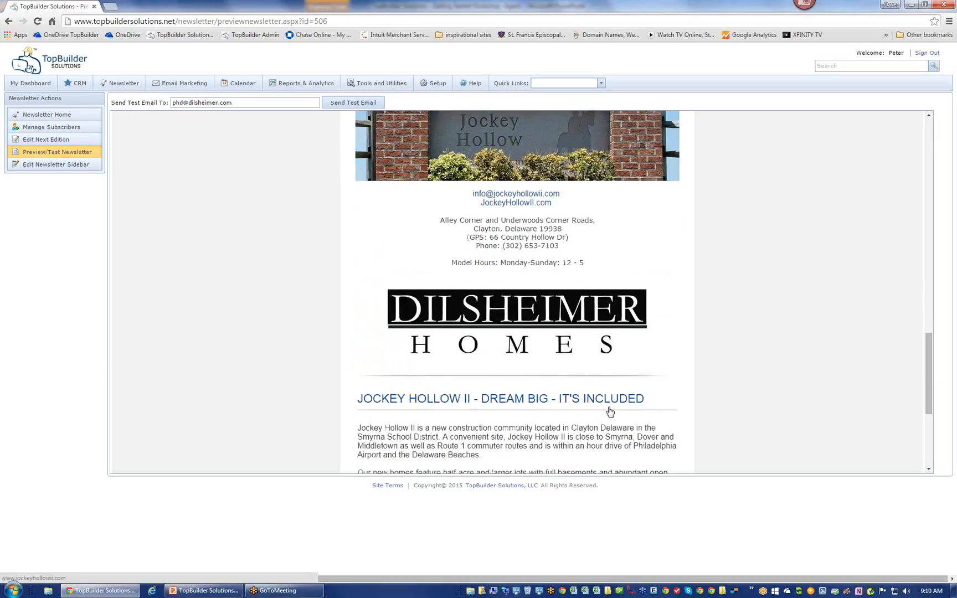
{"action": "left_click", "coordinate": [551, 338]}
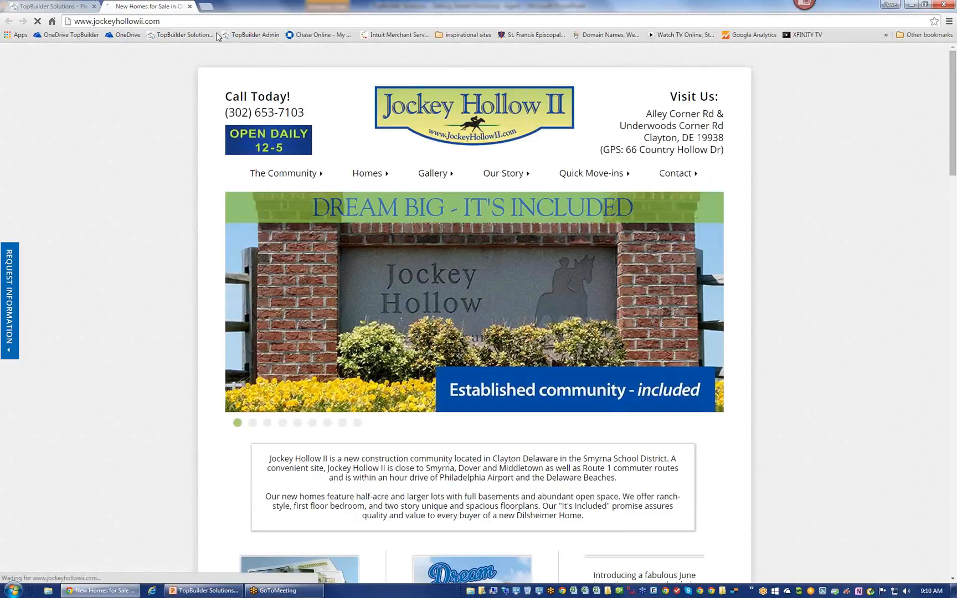
{"action": "left_click", "coordinate": [190, 6]}
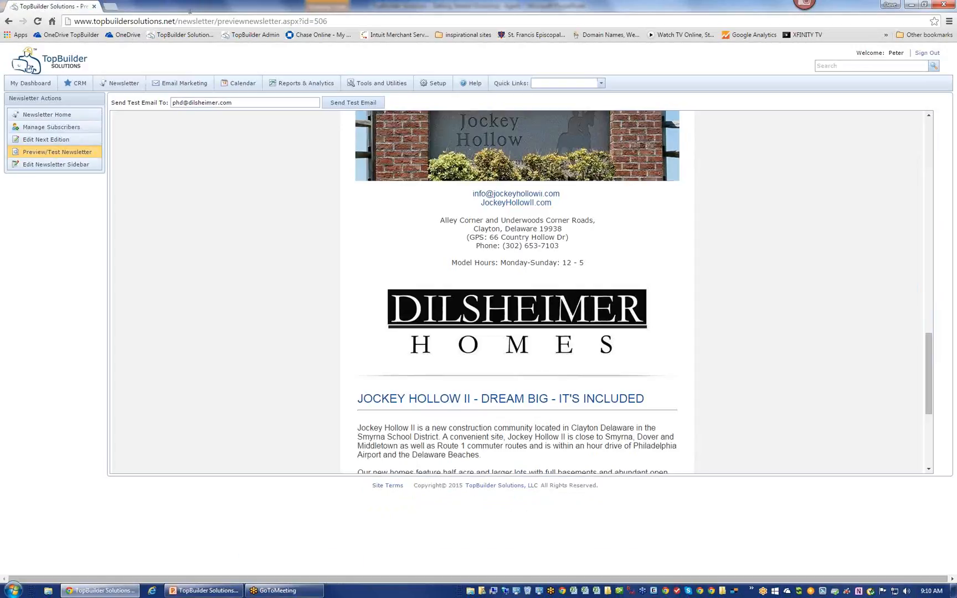
- Highlight the Jockey Hollow II - Dream Big - It's Included heading and part of its description in the newsletter preview
{"action": "scroll", "coordinate": [496, 415], "scroll_direction": "down", "scroll_amount": 3}
{"action": "scroll", "coordinate": [495, 415], "scroll_direction": "down", "scroll_amount": 2}
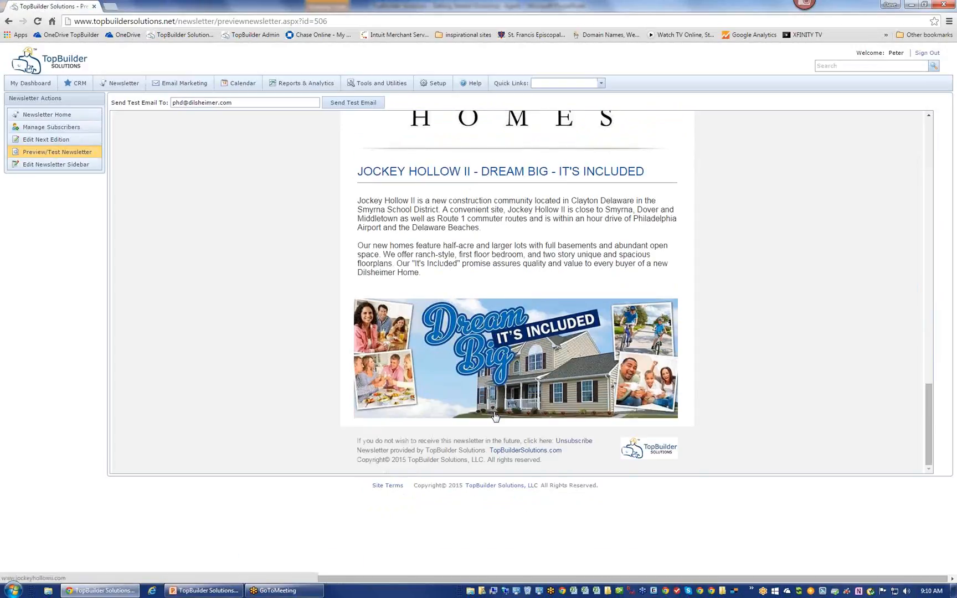
{"action": "left_click_drag", "start_coordinate": [364, 174], "coordinate": [628, 174]}
{"action": "left_click", "coordinate": [556, 210]}
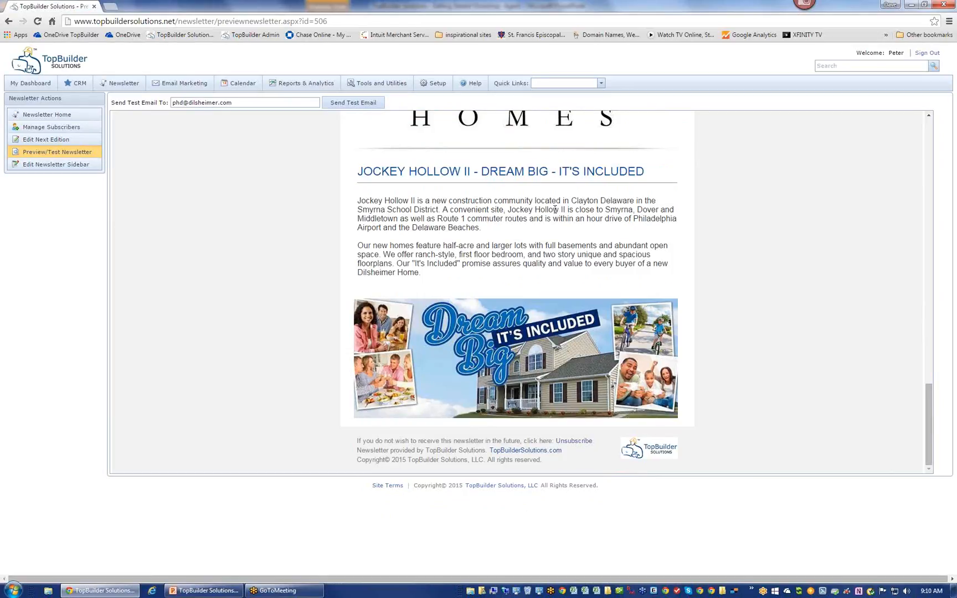
{"action": "left_click_drag", "start_coordinate": [504, 204], "coordinate": [539, 257]}
{"action": "left_click", "coordinate": [535, 259]}
- Open the website linked from the Dream Big banner, close its tab, and return to the beginning of the newsletter preview
{"action": "left_click", "coordinate": [496, 361]}
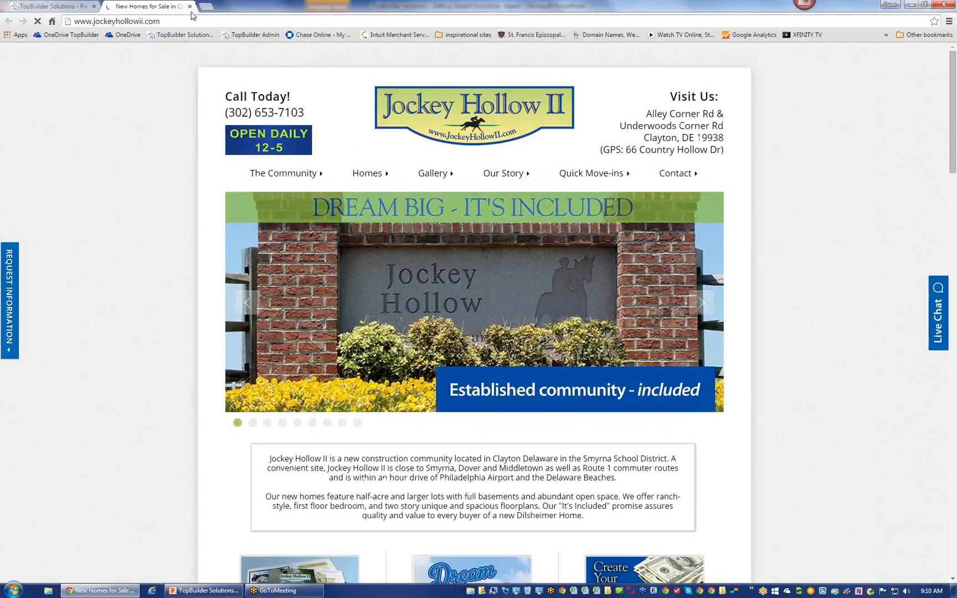
{"action": "left_click", "coordinate": [189, 6]}
{"action": "scroll", "coordinate": [506, 287], "scroll_direction": "up", "scroll_amount": 15}
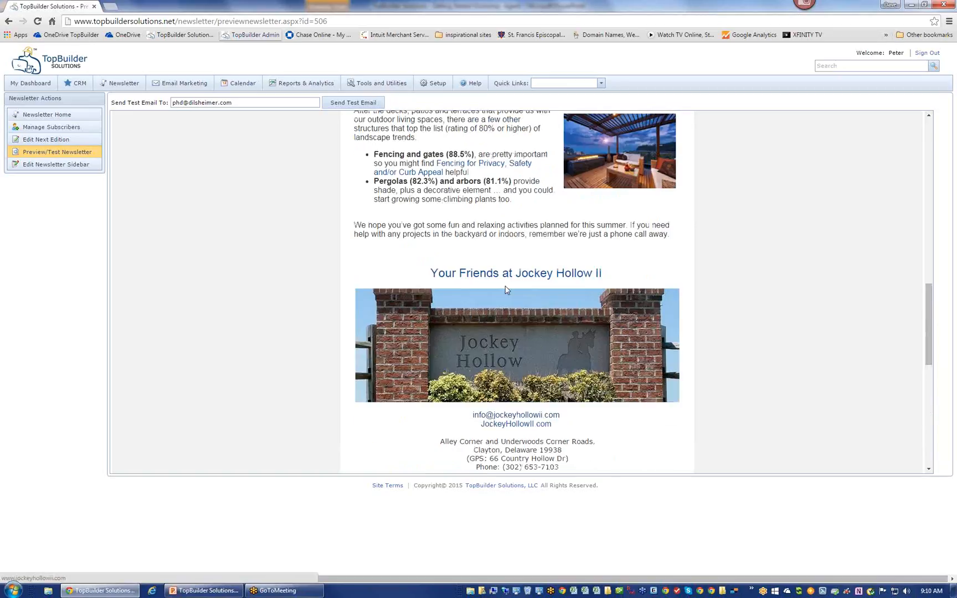
{"action": "scroll", "coordinate": [506, 287], "scroll_direction": "up", "scroll_amount": 3}
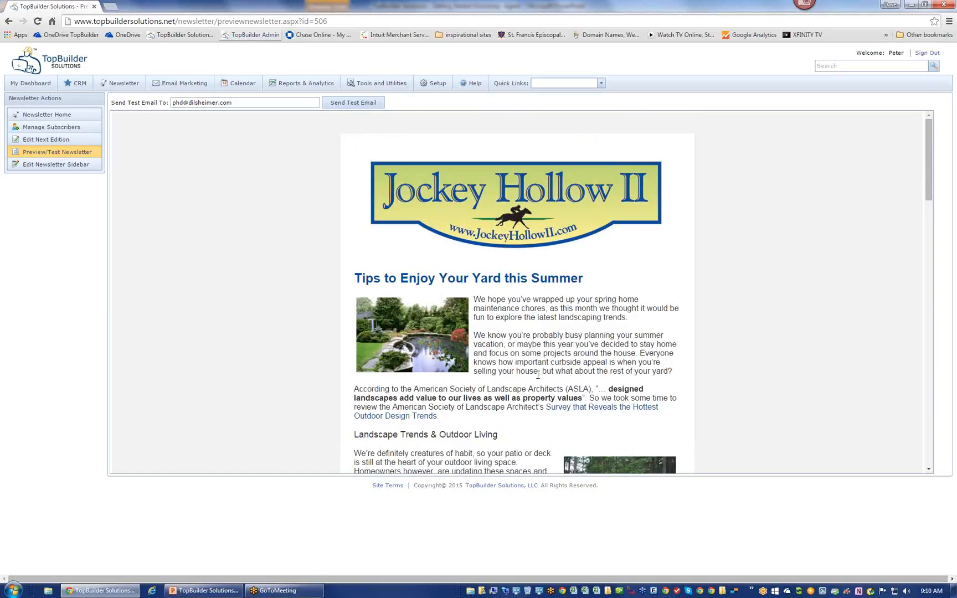
- Sign out of TopBuilder, close Chrome, and highlight the Builder Newsletter and Email Marketing/Campaigns bullets on PowerPoint's Major Features slide
{"action": "left_click", "coordinate": [923, 56]}
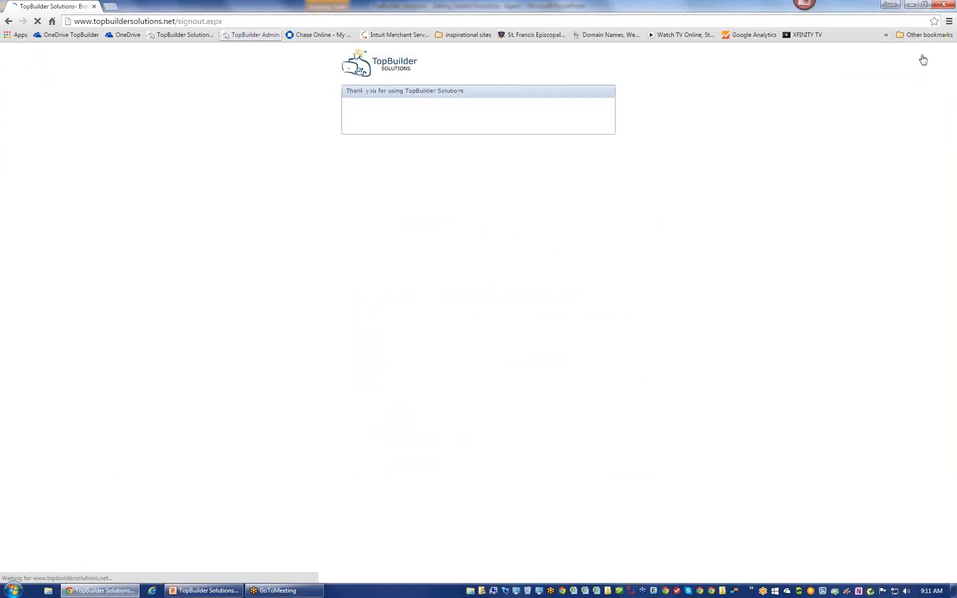
{"action": "left_click", "coordinate": [953, 4]}
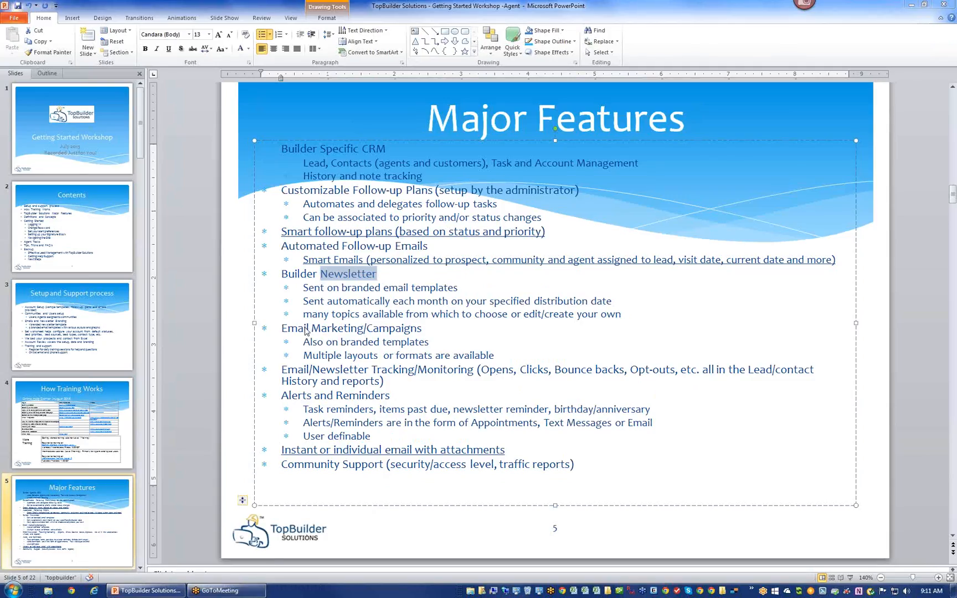
{"action": "left_click_drag", "start_coordinate": [282, 274], "coordinate": [392, 303]}
{"action": "left_click_drag", "start_coordinate": [347, 330], "coordinate": [498, 357]}
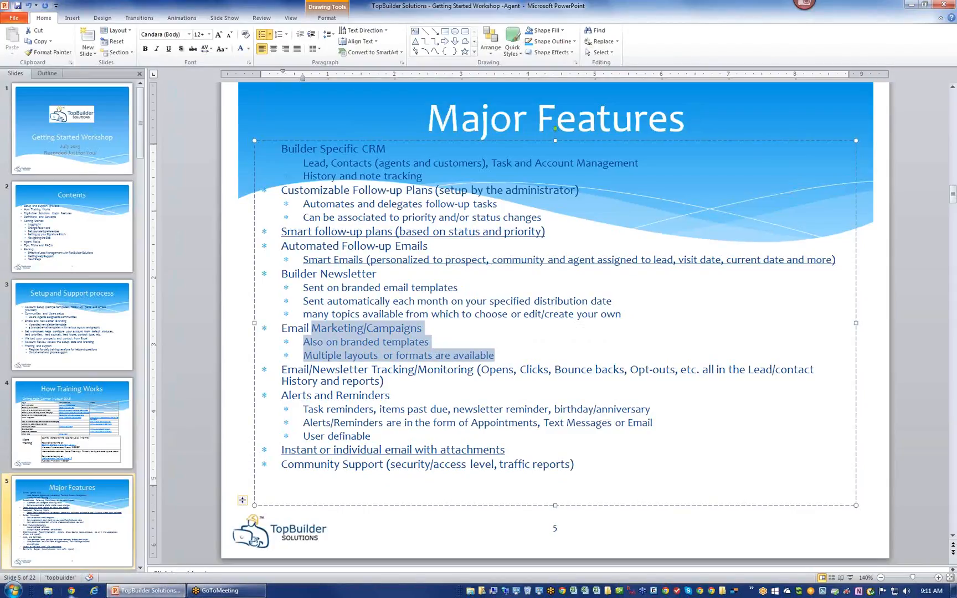
- Reopen the bookmarked TopBuilder site in Chrome and sign in with the saved demo account's login ID
{"action": "left_click", "coordinate": [72, 591]}
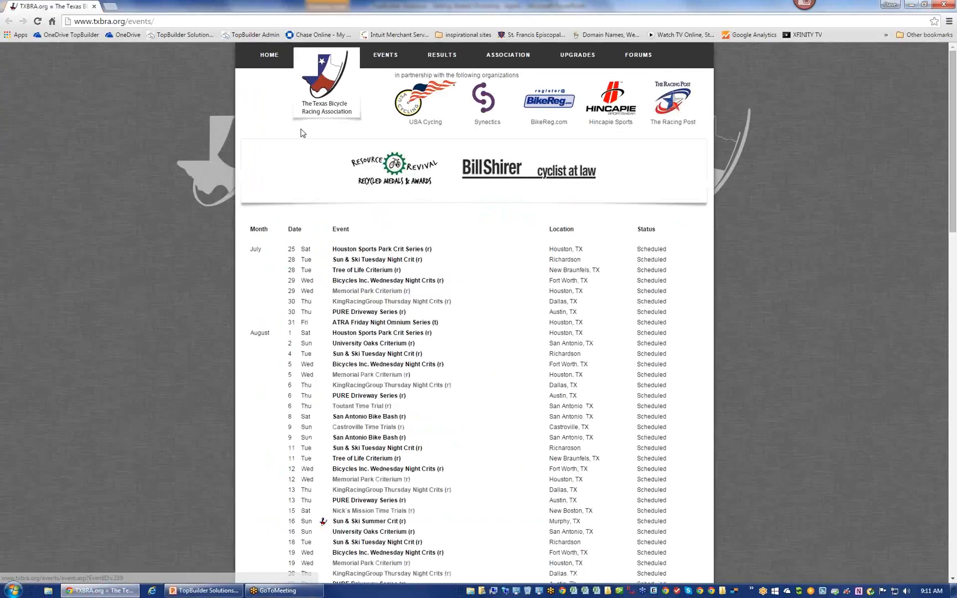
{"action": "left_click", "coordinate": [183, 35]}
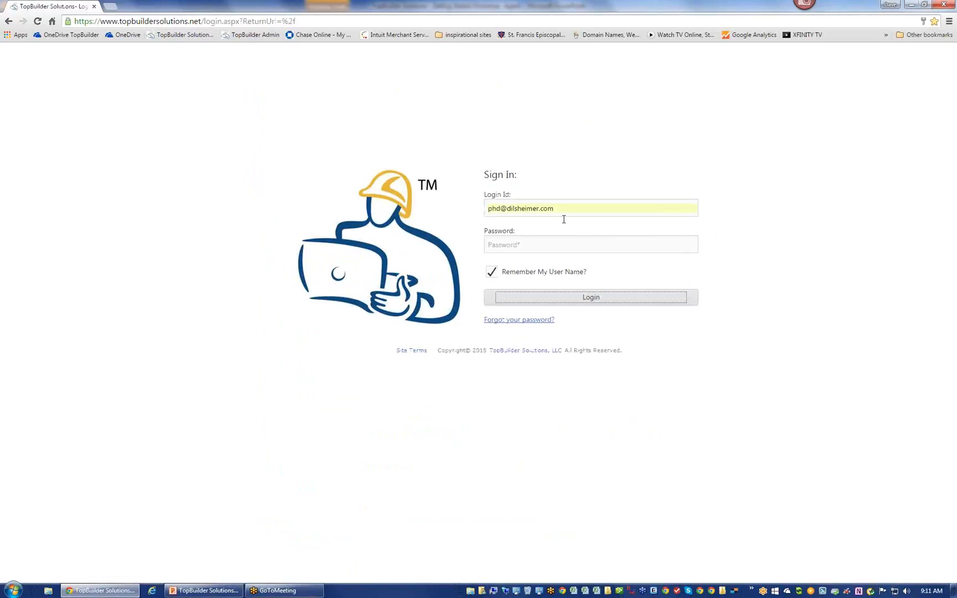
{"action": "left_click", "coordinate": [566, 213]}
{"action": "key", "text": "ctrl+a"}
{"action": "type", "text": "dav"}
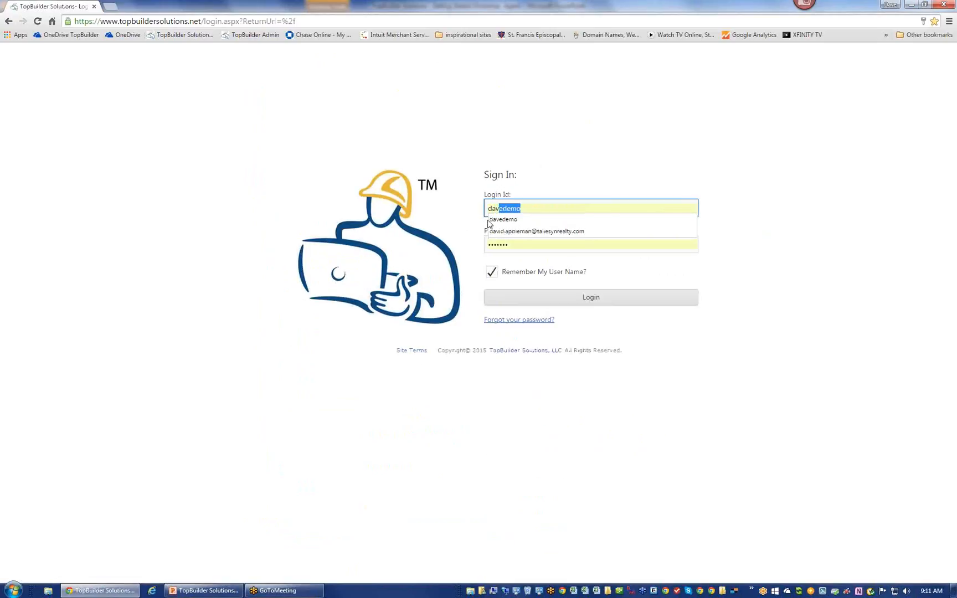
{"action": "left_click", "coordinate": [511, 222]}
{"action": "key", "text": "Return"}
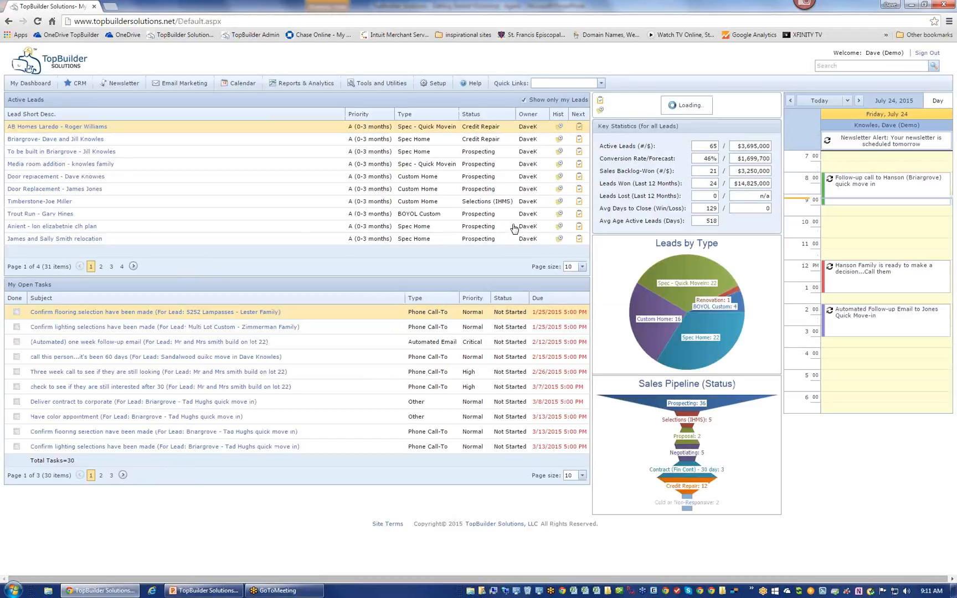
- Delete the draft email with subject and description "test" from the Email Campaign History
{"action": "left_click", "coordinate": [169, 85]}
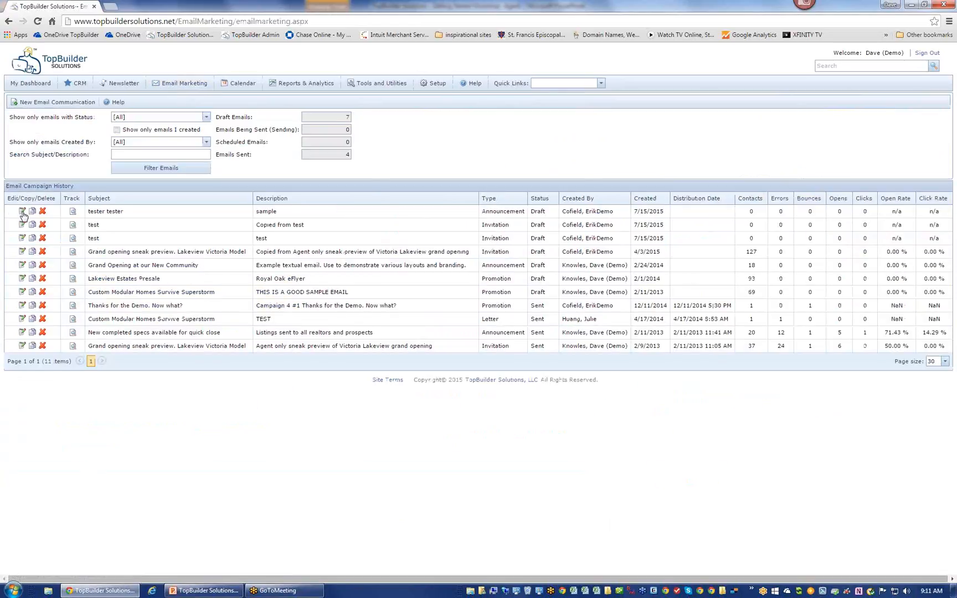
{"action": "left_click", "coordinate": [42, 238]}
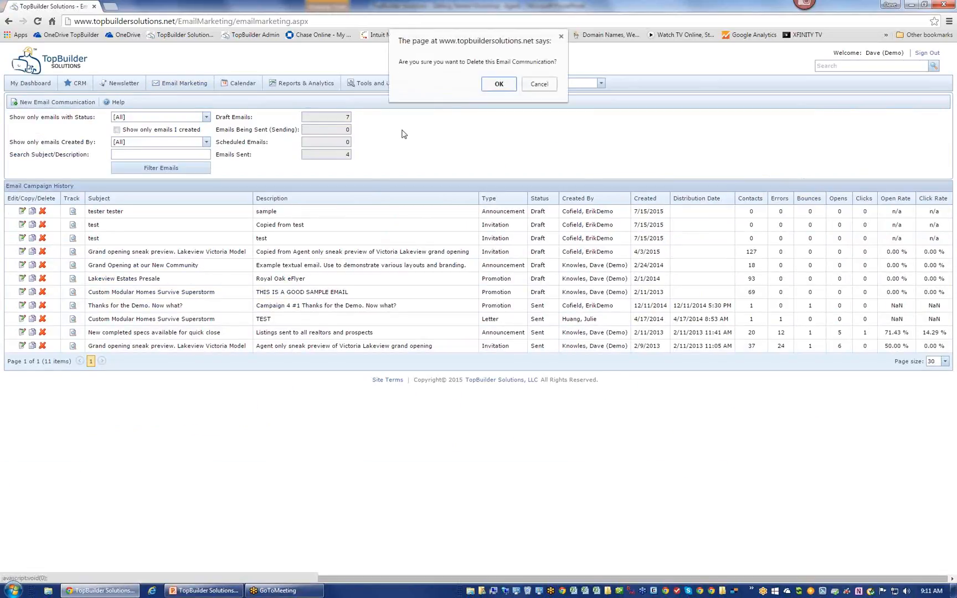
{"action": "left_click", "coordinate": [503, 85]}
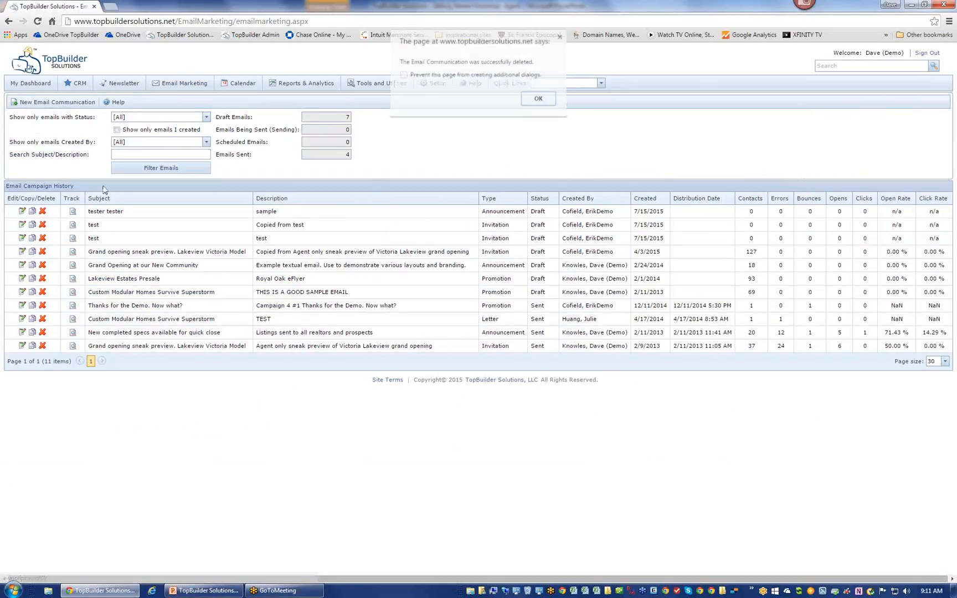
{"action": "left_click", "coordinate": [538, 99]}
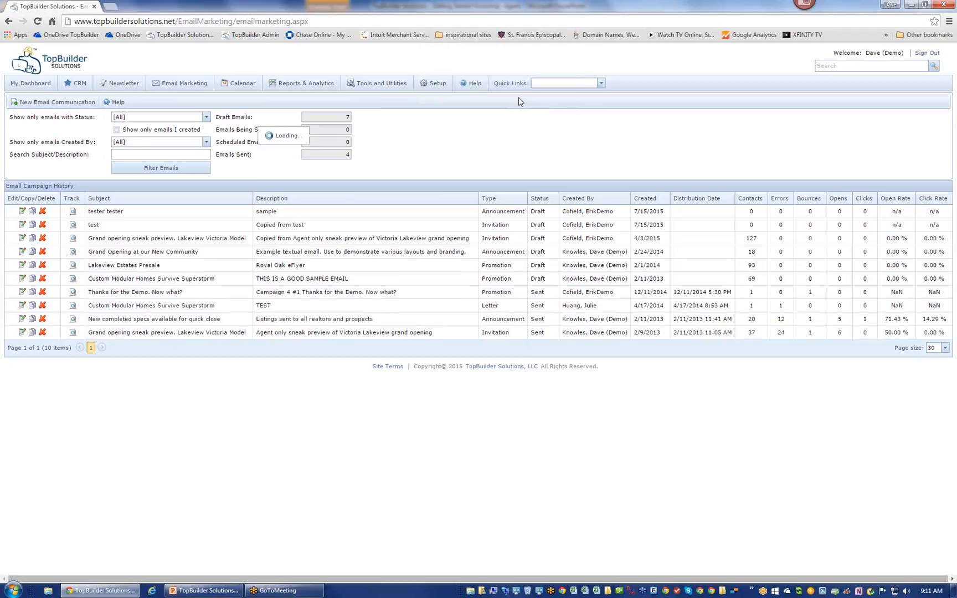
- Open the draft Grand opening sneak preview email's contact selection and filter it to Prospect contacts in Briargrove Community
{"action": "left_click", "coordinate": [22, 239]}
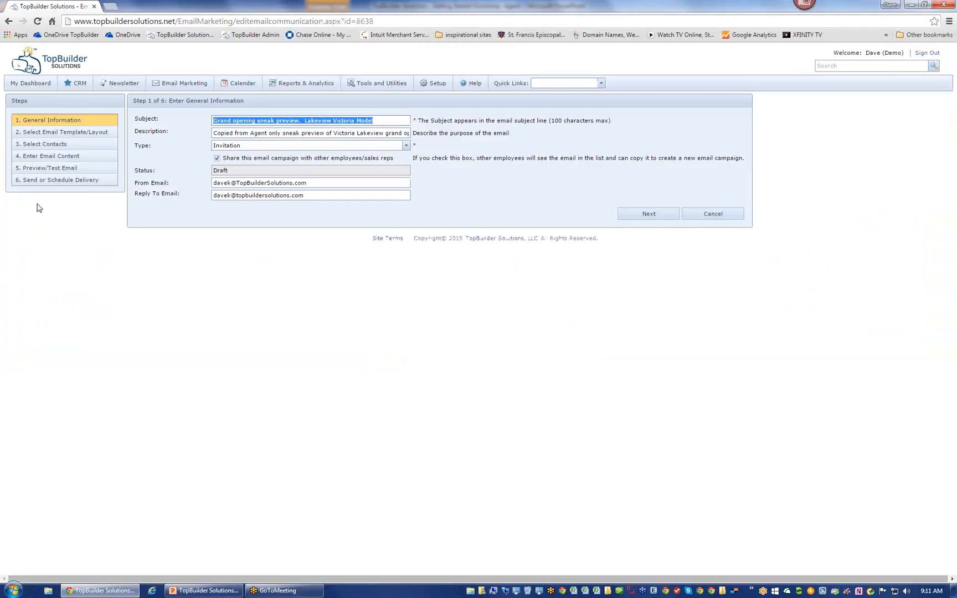
{"action": "left_click", "coordinate": [52, 145]}
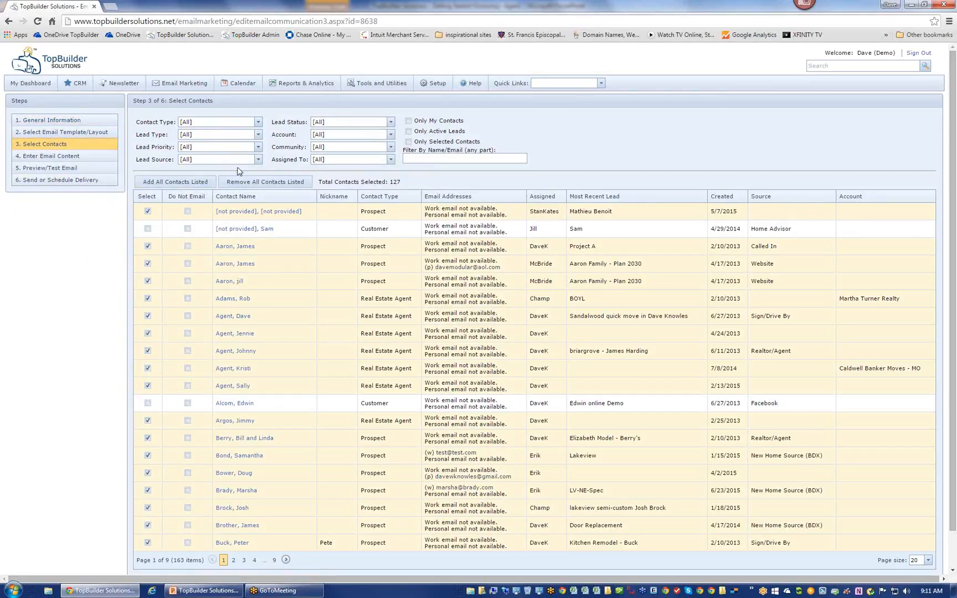
{"action": "left_click", "coordinate": [258, 122]}
{"action": "left_click", "coordinate": [238, 141]}
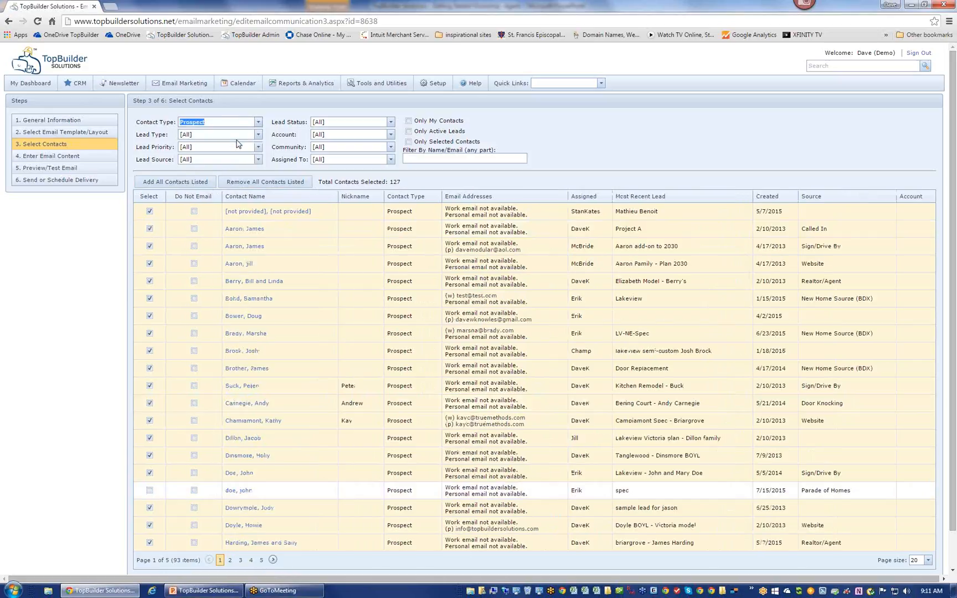
{"action": "left_click", "coordinate": [390, 148]}
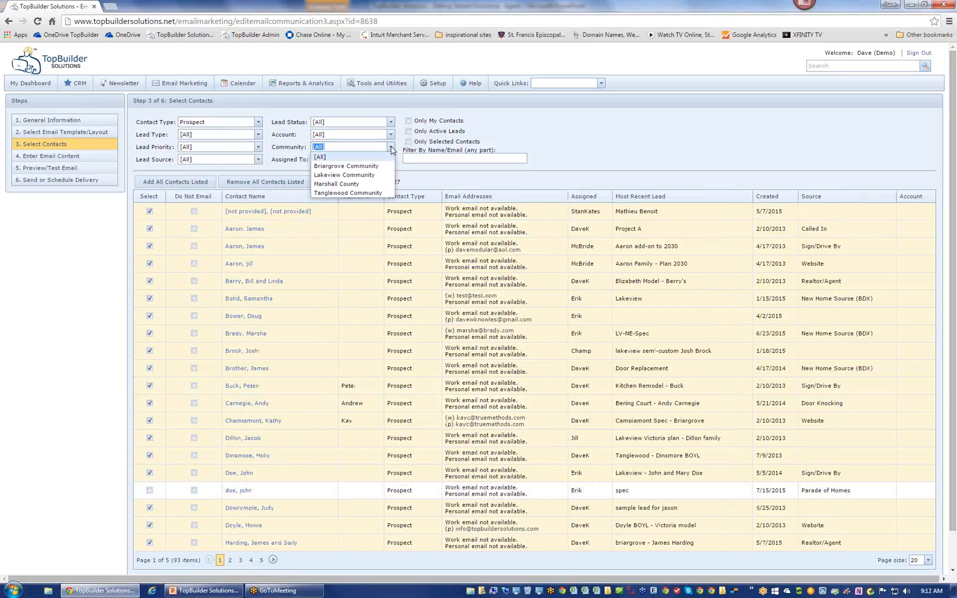
{"action": "left_click", "coordinate": [361, 167]}
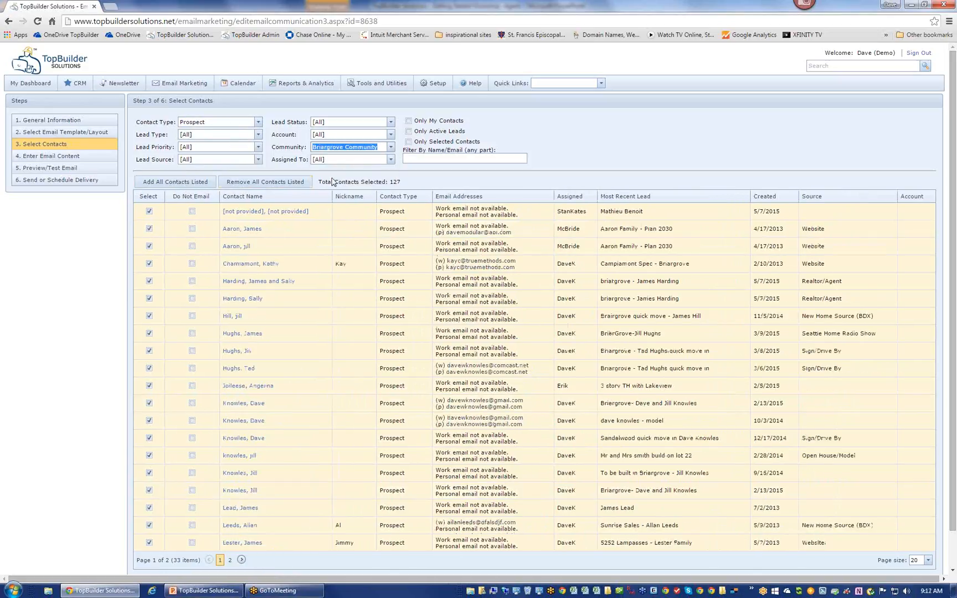
- Check the lead status choices, then limit the contact list to only active leads with the lead source Parade of Homes
{"action": "left_click", "coordinate": [392, 124]}
{"action": "left_click", "coordinate": [376, 111]}
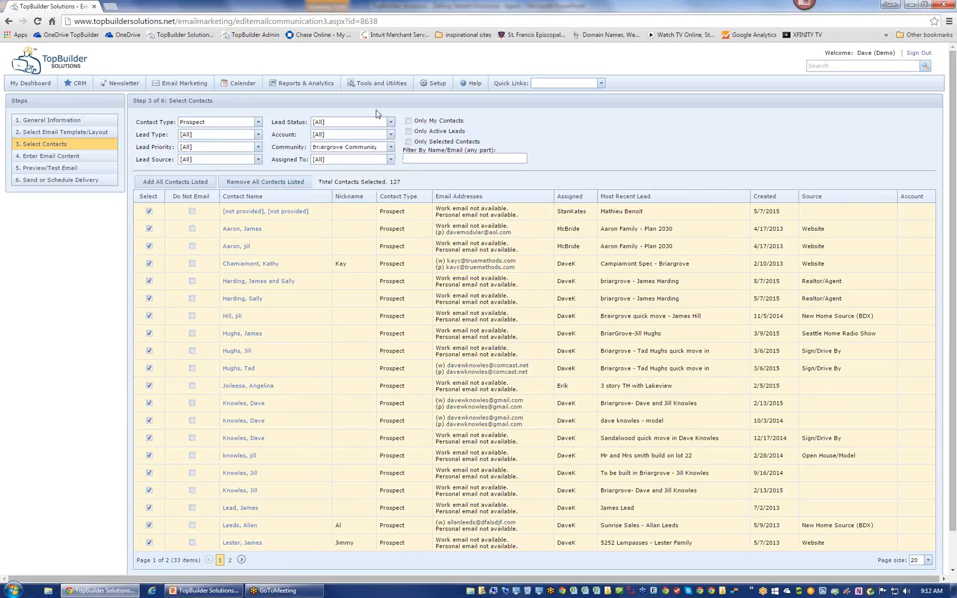
{"action": "left_click", "coordinate": [408, 132]}
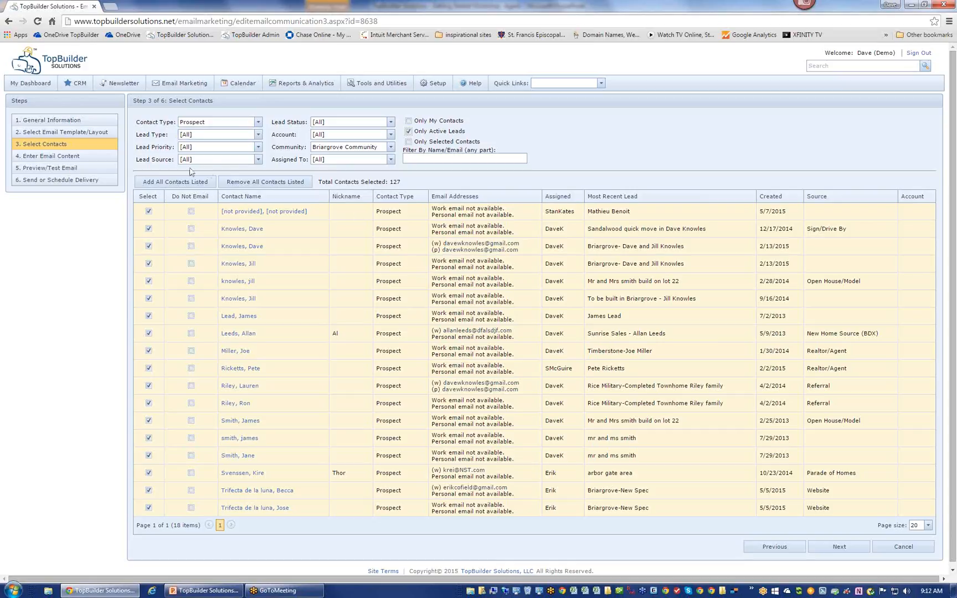
{"action": "left_click", "coordinate": [215, 164]}
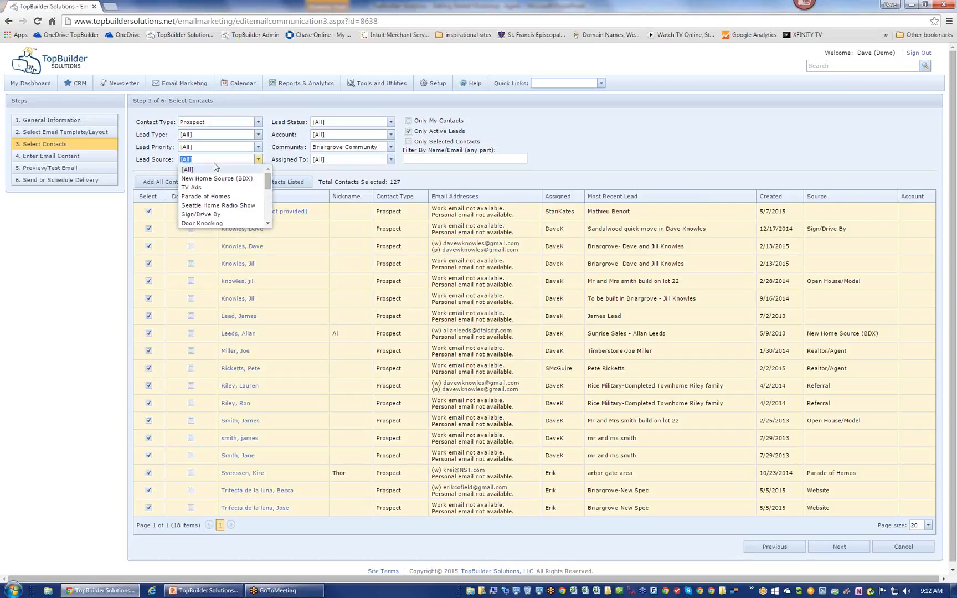
{"action": "left_click", "coordinate": [217, 197]}
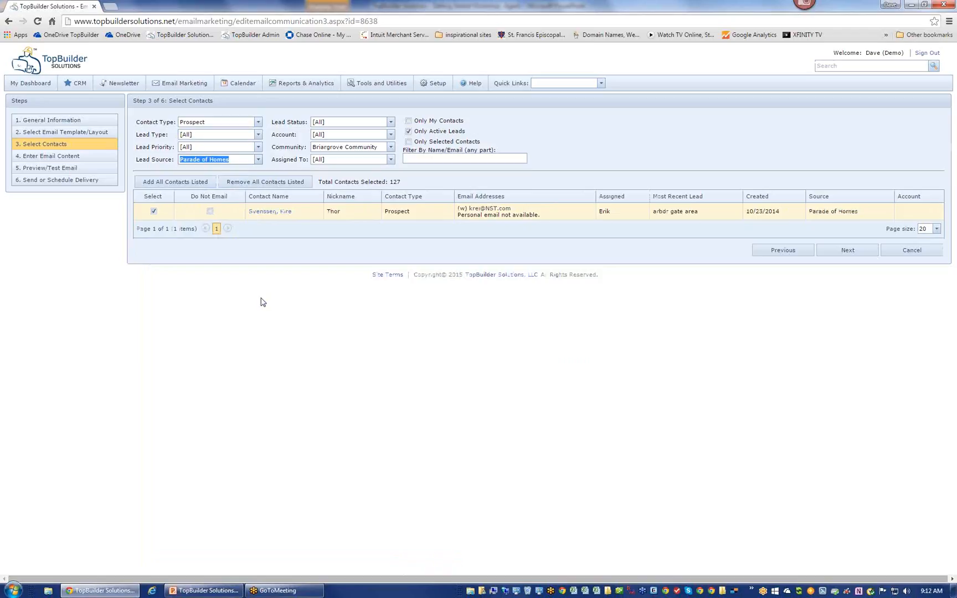
- Reset the Contact Type and Community filters to [All] in the email's contact selection
{"action": "left_click", "coordinate": [257, 122]}
{"action": "left_click", "coordinate": [256, 129]}
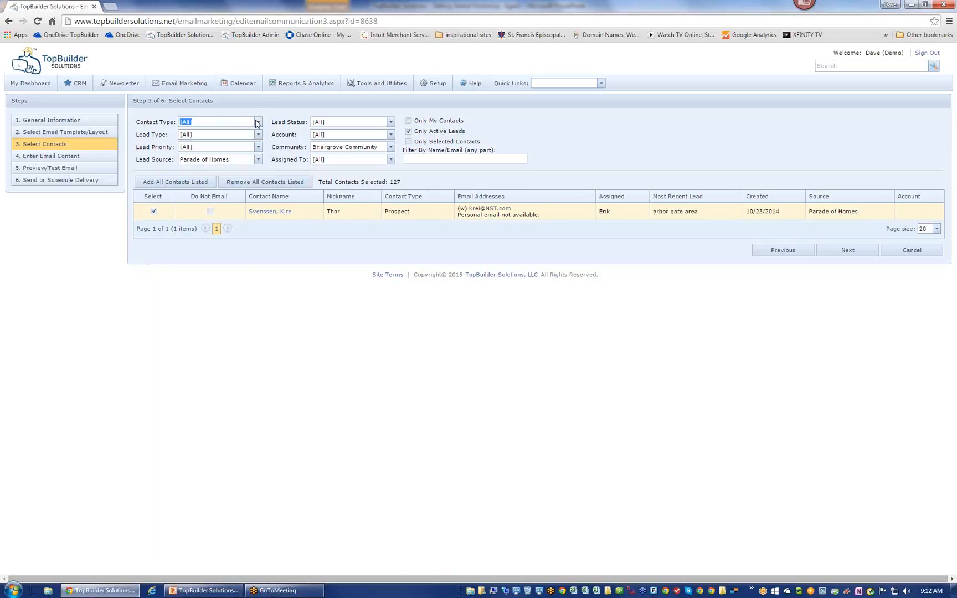
{"action": "left_click", "coordinate": [391, 147]}
{"action": "left_click", "coordinate": [327, 155]}
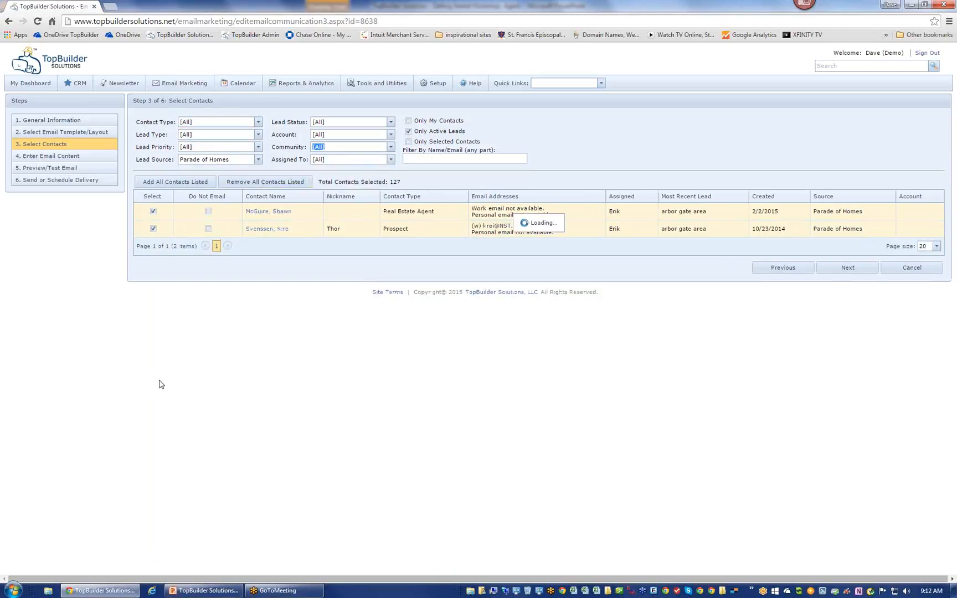
- Switch to PowerPoint and highlight the Email/Newsletter Tracking/Monitoring bullet and its word Clicks on the Major Features slide
{"action": "left_click", "coordinate": [205, 591]}
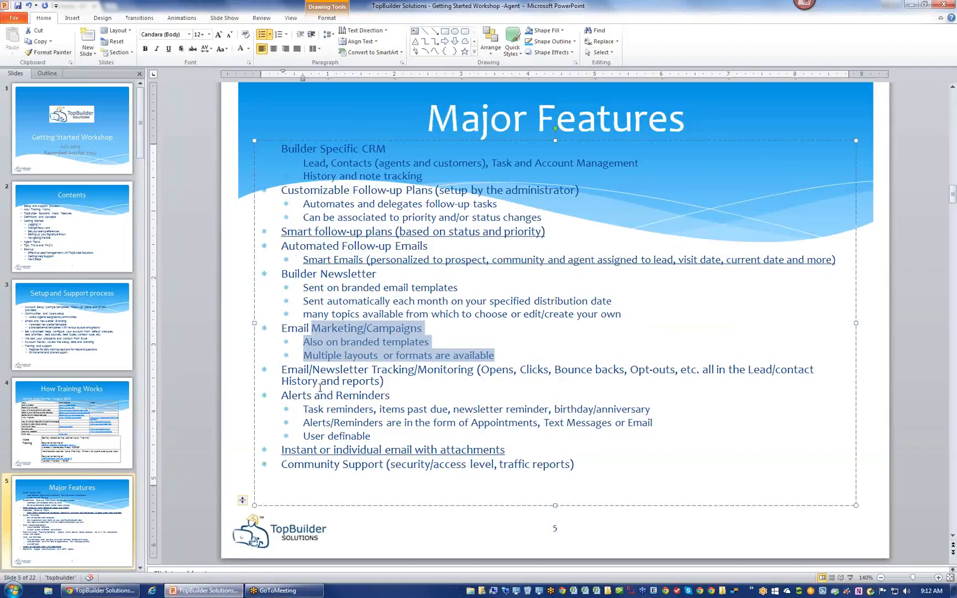
{"action": "left_click_drag", "start_coordinate": [300, 376], "coordinate": [408, 381]}
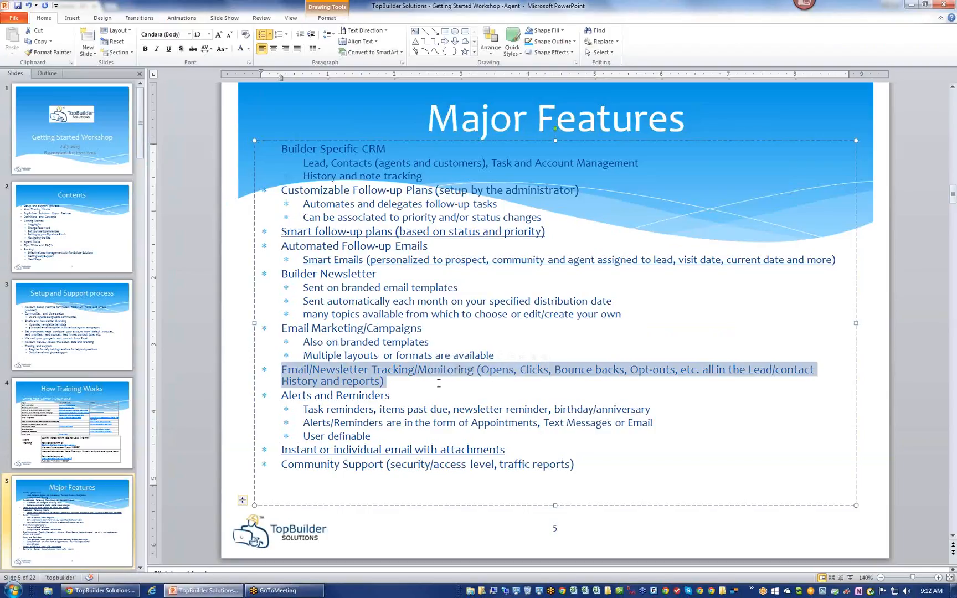
{"action": "left_click", "coordinate": [547, 375]}
{"action": "double_click", "coordinate": [521, 371]}
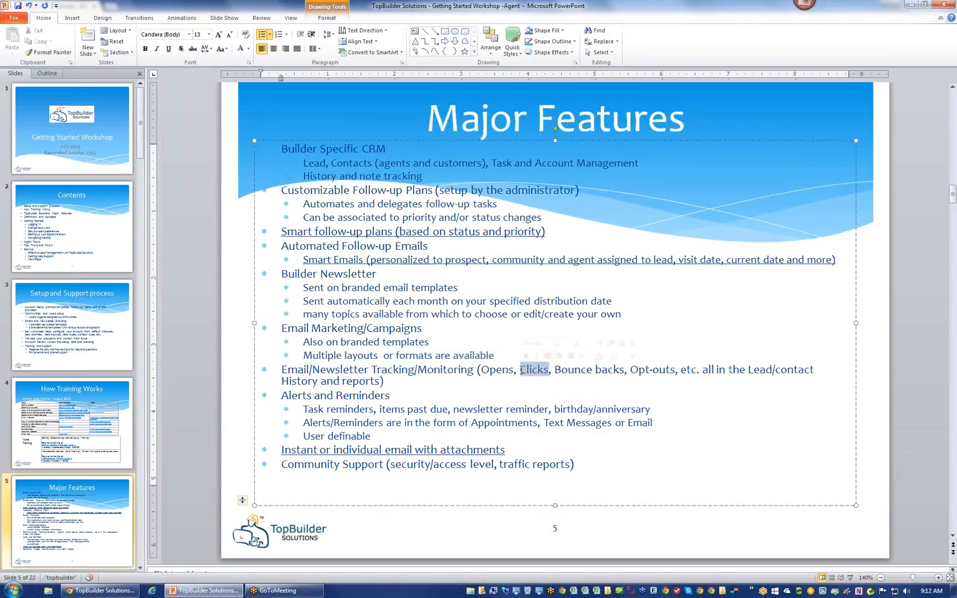
- Highlight the word Bounce in the tracking bullet, switch to TopBuilder in Chrome and open the Manage Leads list
{"action": "double_click", "coordinate": [589, 372]}
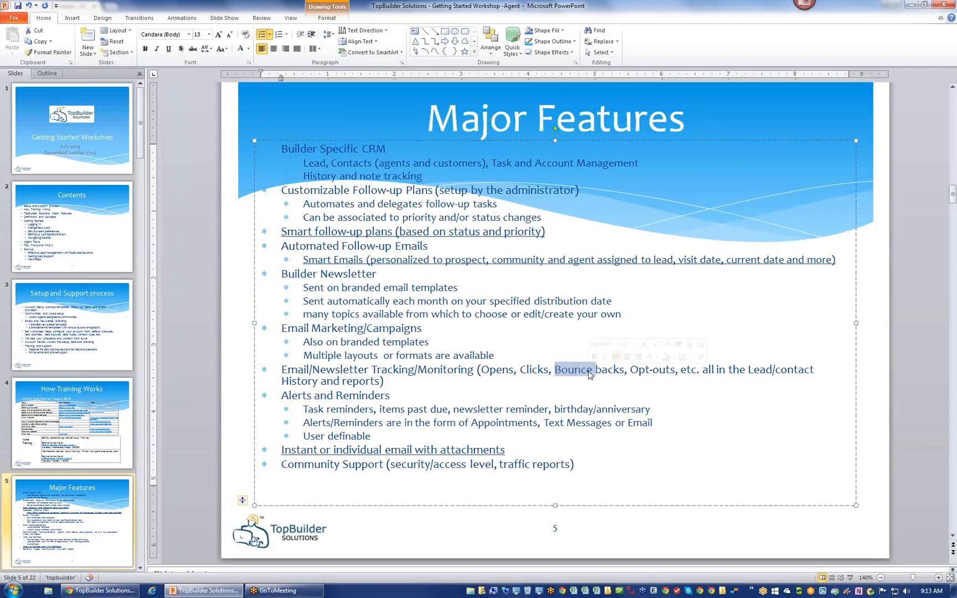
{"action": "left_click", "coordinate": [99, 591]}
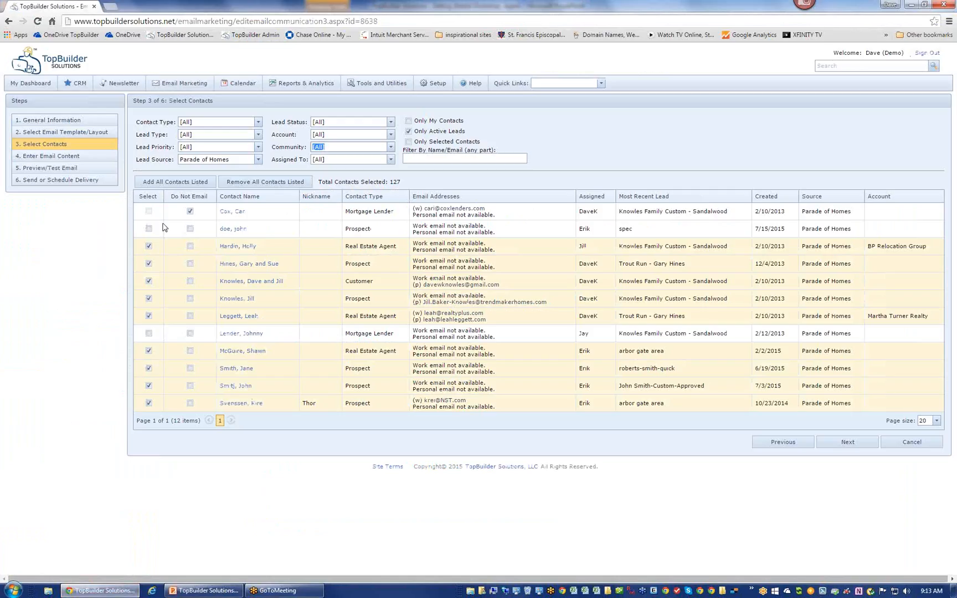
{"action": "left_click", "coordinate": [46, 83]}
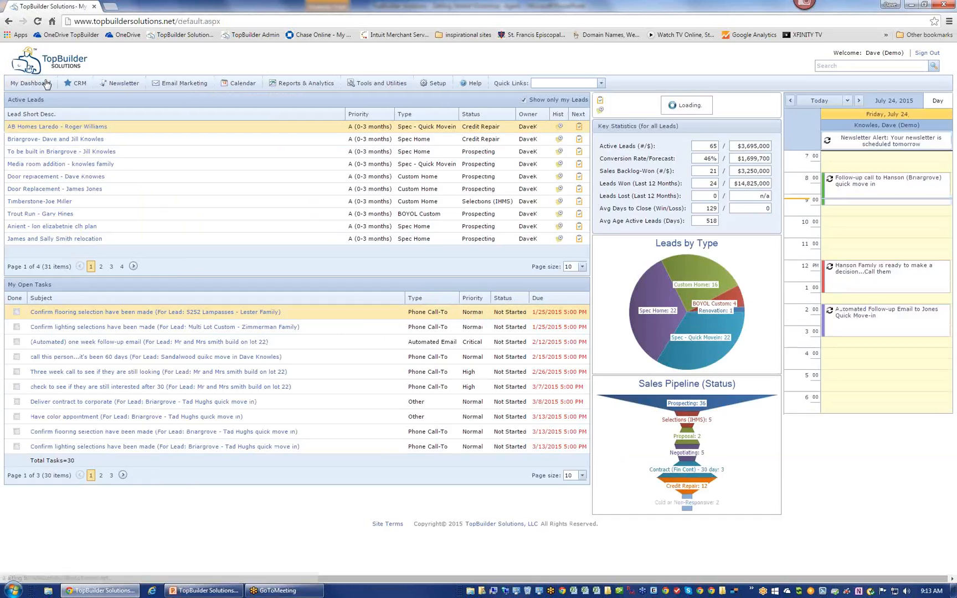
{"action": "mouse_move", "coordinate": [78, 84]}
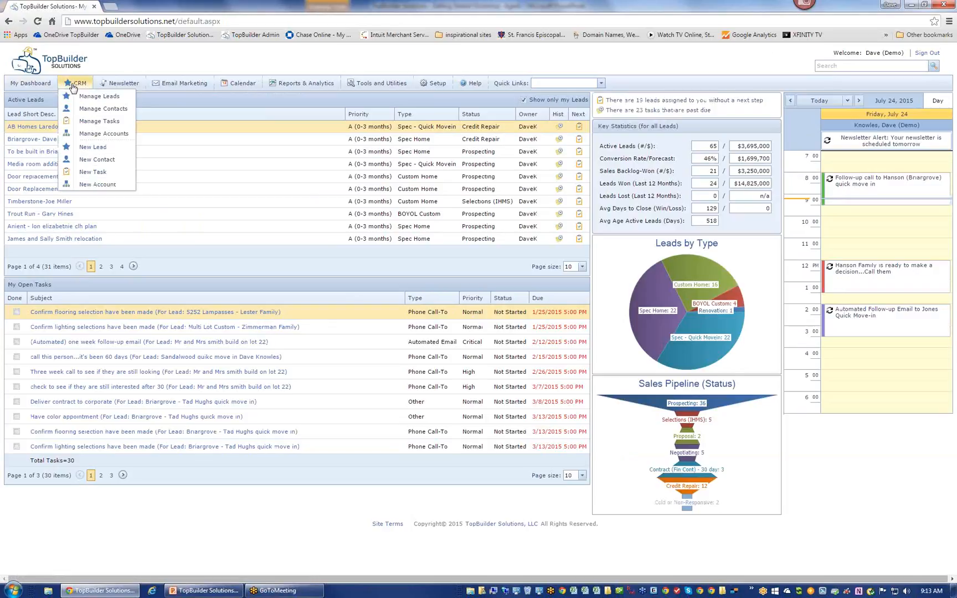
{"action": "left_click", "coordinate": [89, 100]}
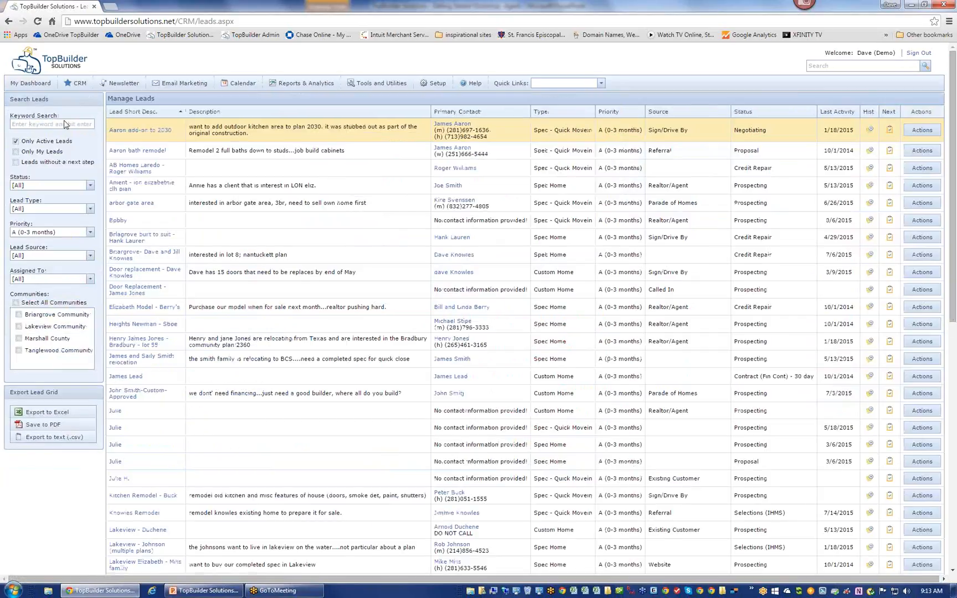
- Search the leads for sandal with Priority set to [All], and open the history of the Custom Home lead found in Sandalwood
{"action": "left_click", "coordinate": [65, 123]}
{"action": "type", "text": "sandal"}
{"action": "left_click", "coordinate": [67, 232]}
{"action": "left_click", "coordinate": [66, 242]}
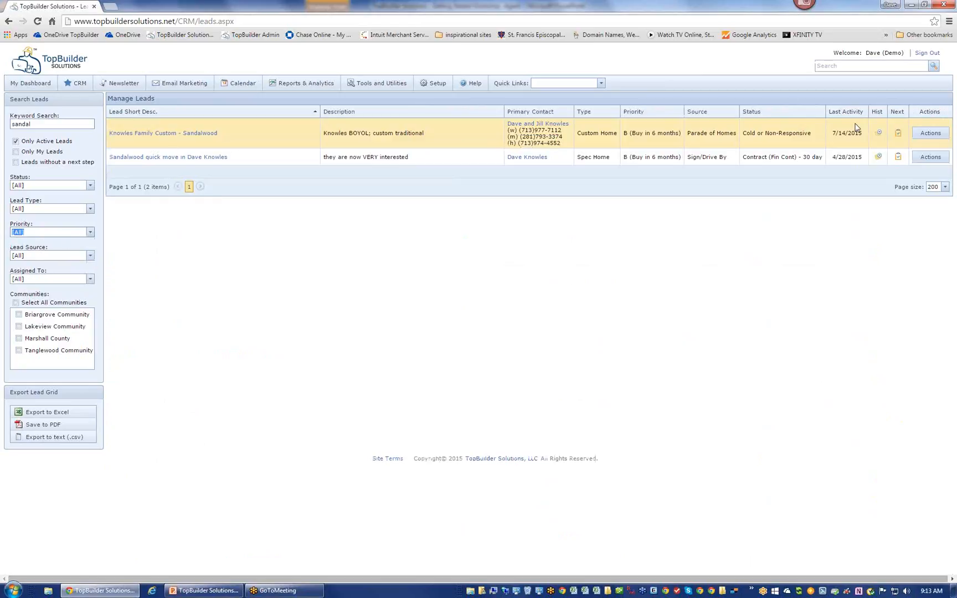
{"action": "left_click", "coordinate": [175, 133]}
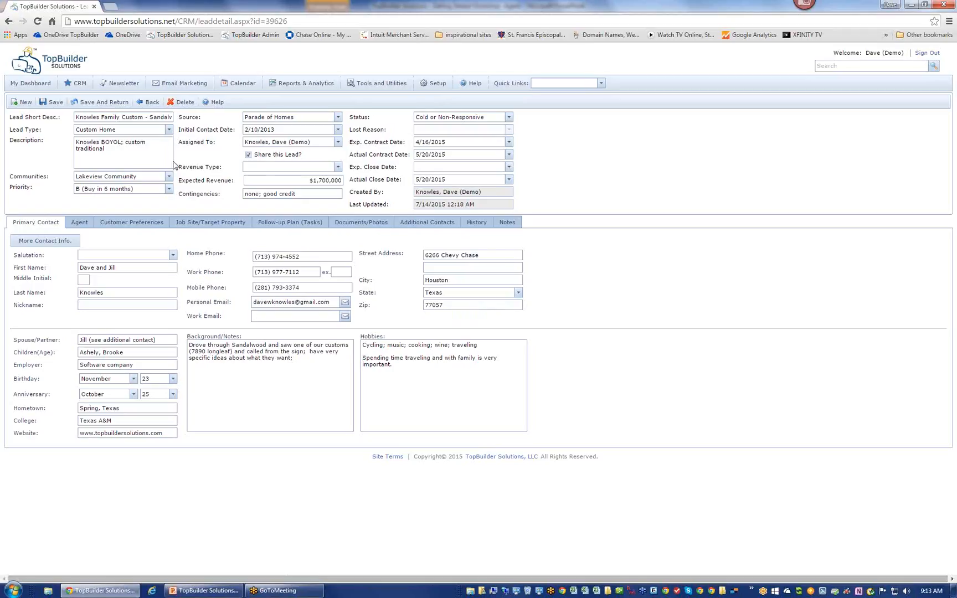
{"action": "left_click", "coordinate": [471, 227]}
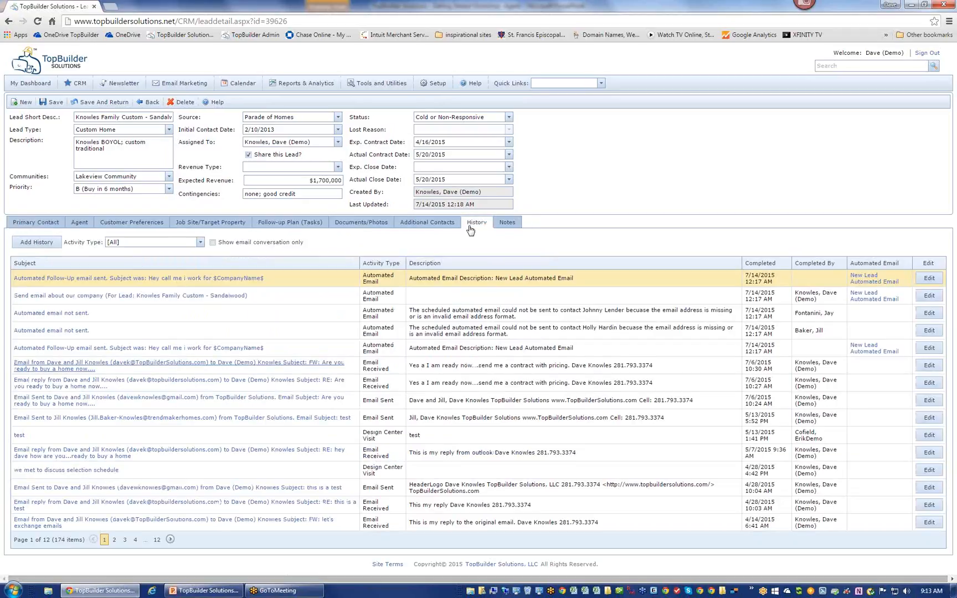
- Examine the design center visit, received, sent and automated email entries on the first page of the lead's history
{"action": "left_click", "coordinate": [385, 477]}
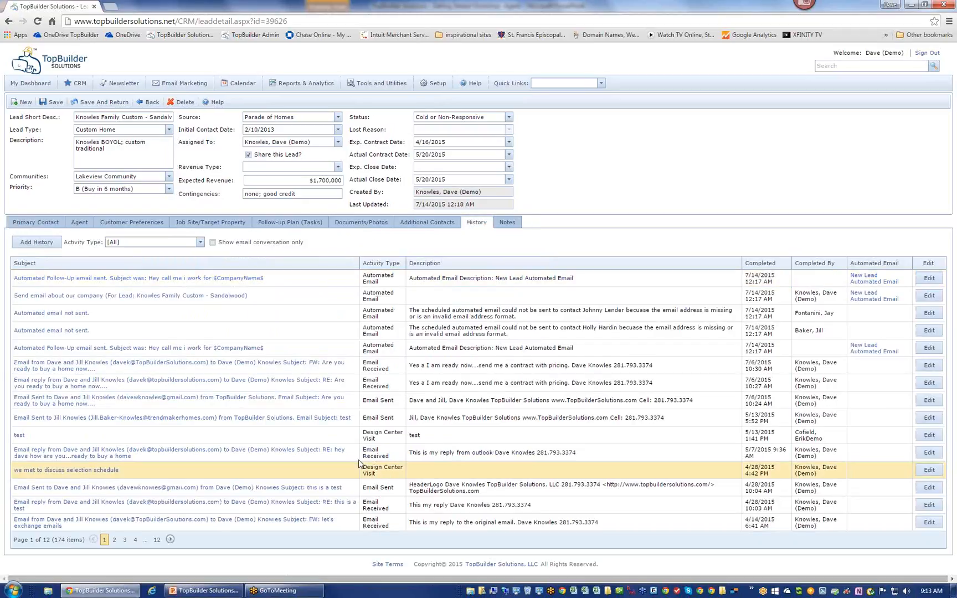
{"action": "left_click", "coordinate": [380, 459]}
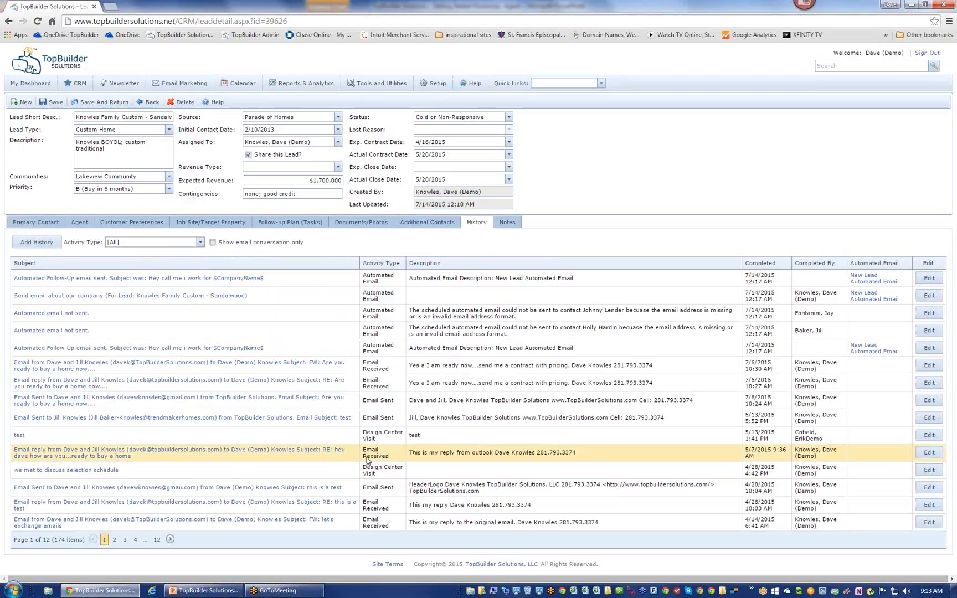
{"action": "left_click", "coordinate": [380, 425]}
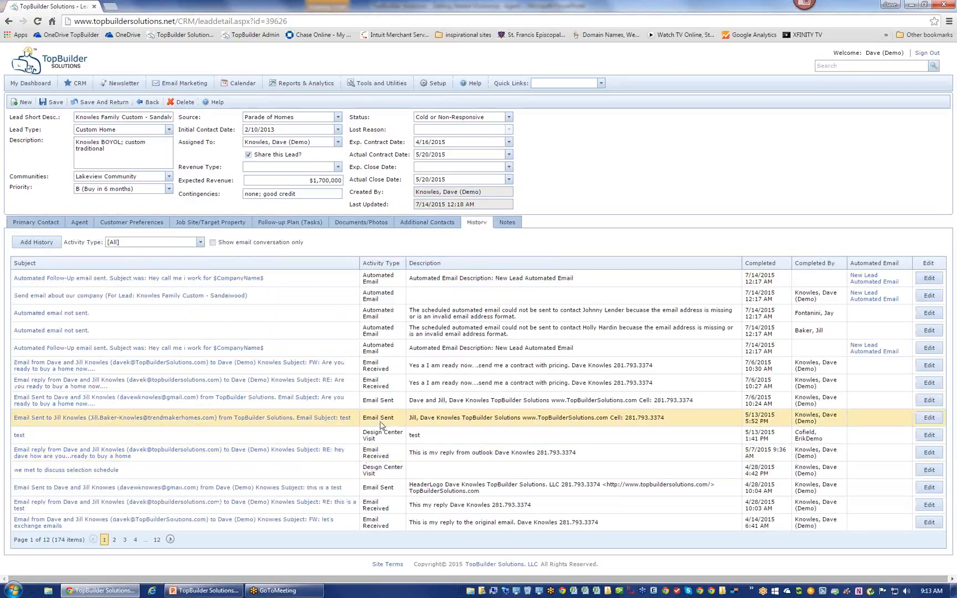
{"action": "left_click", "coordinate": [405, 311]}
- Review the lead's older history through page 10 for opened newsletters, clicked links and bounced emails, and return to page 1
{"action": "left_click", "coordinate": [170, 540]}
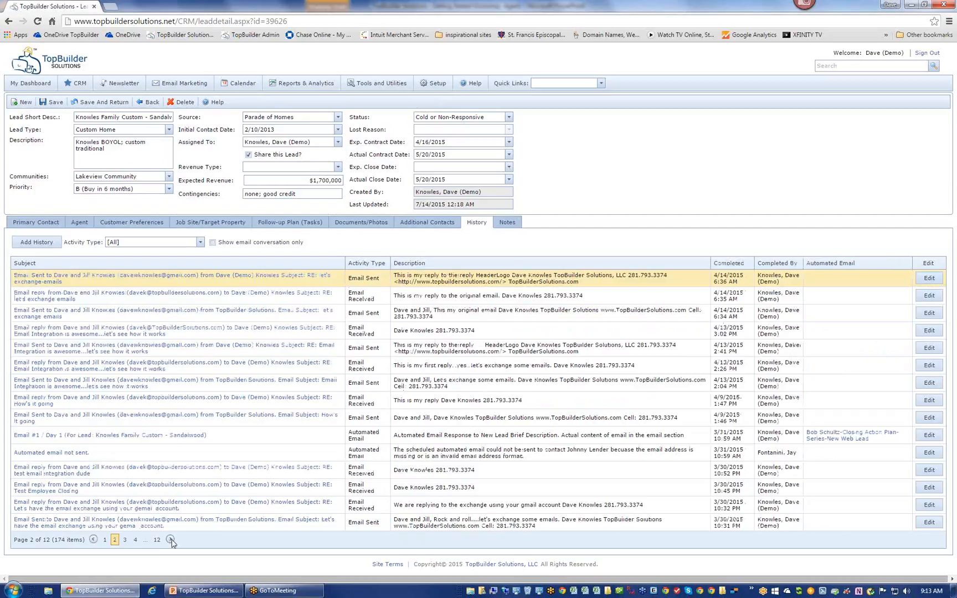
{"action": "left_click", "coordinate": [170, 540]}
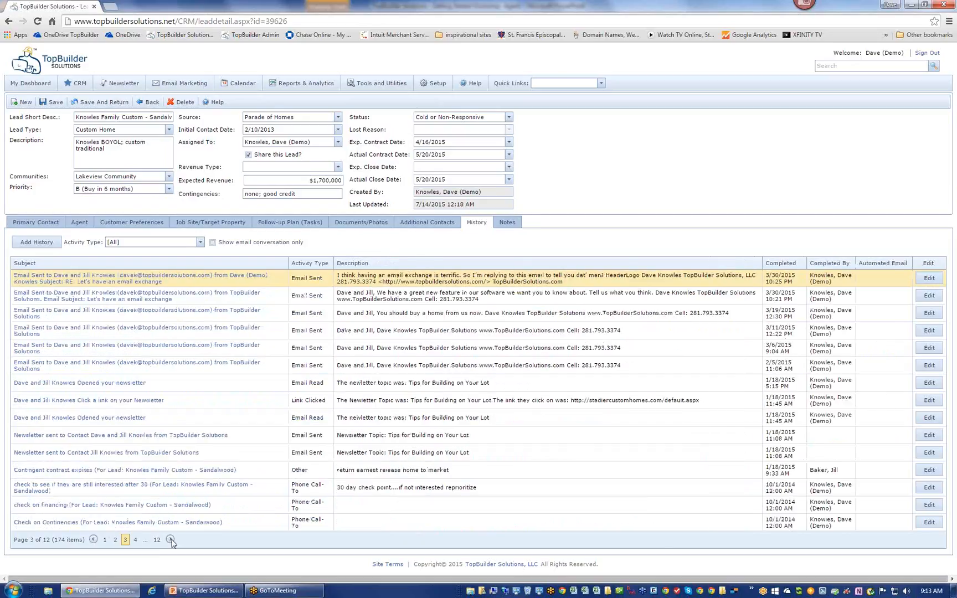
{"action": "left_click", "coordinate": [170, 540]}
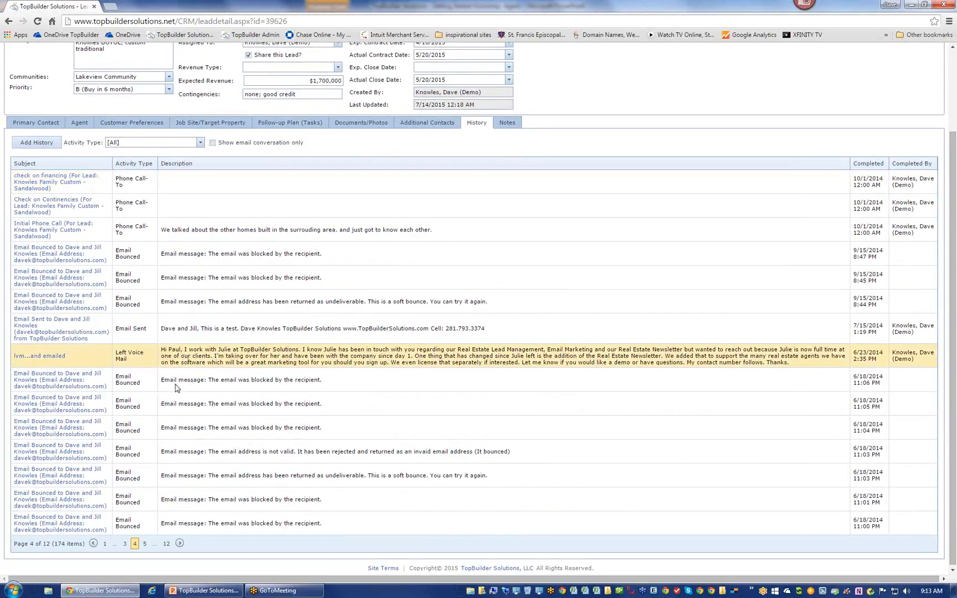
{"action": "left_click", "coordinate": [180, 545]}
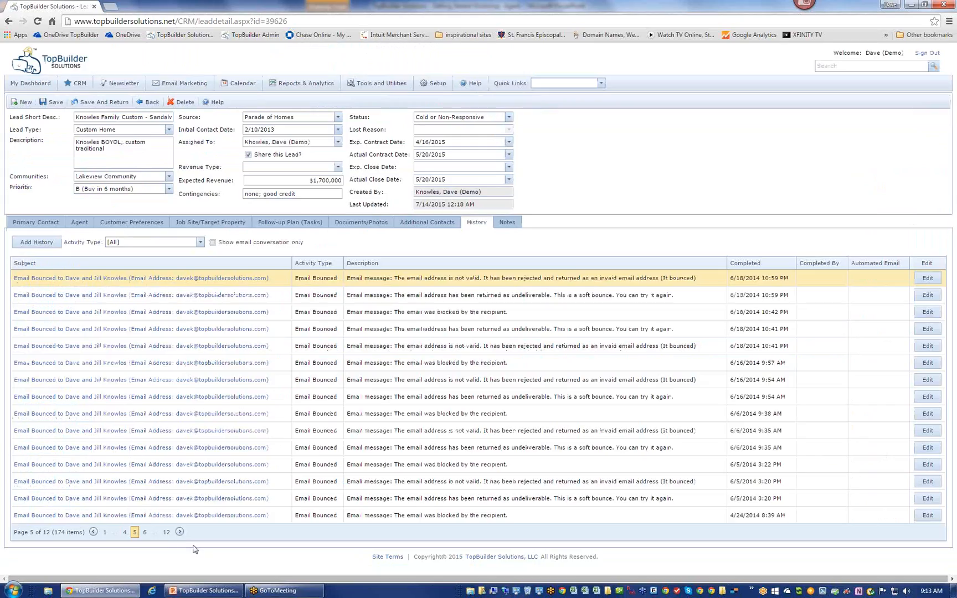
{"action": "left_click", "coordinate": [179, 533]}
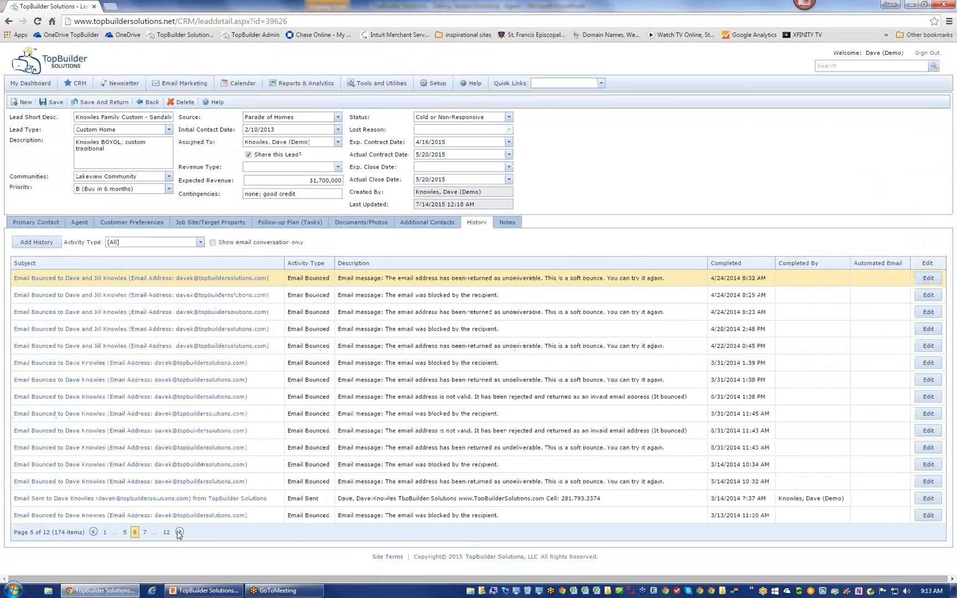
{"action": "left_click", "coordinate": [179, 533]}
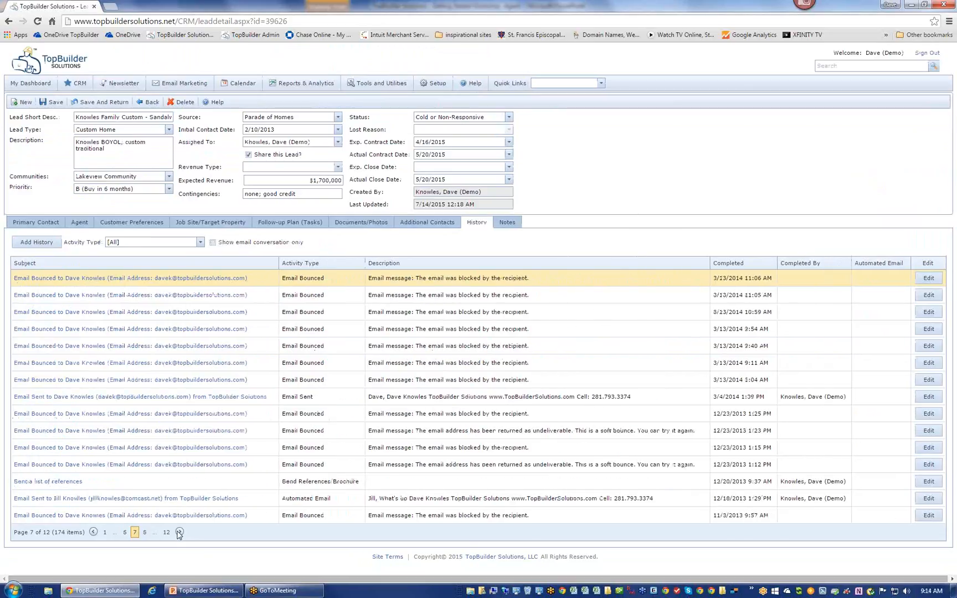
{"action": "left_click", "coordinate": [179, 533]}
{"action": "left_click", "coordinate": [179, 533]}
{"action": "left_click", "coordinate": [179, 533]}
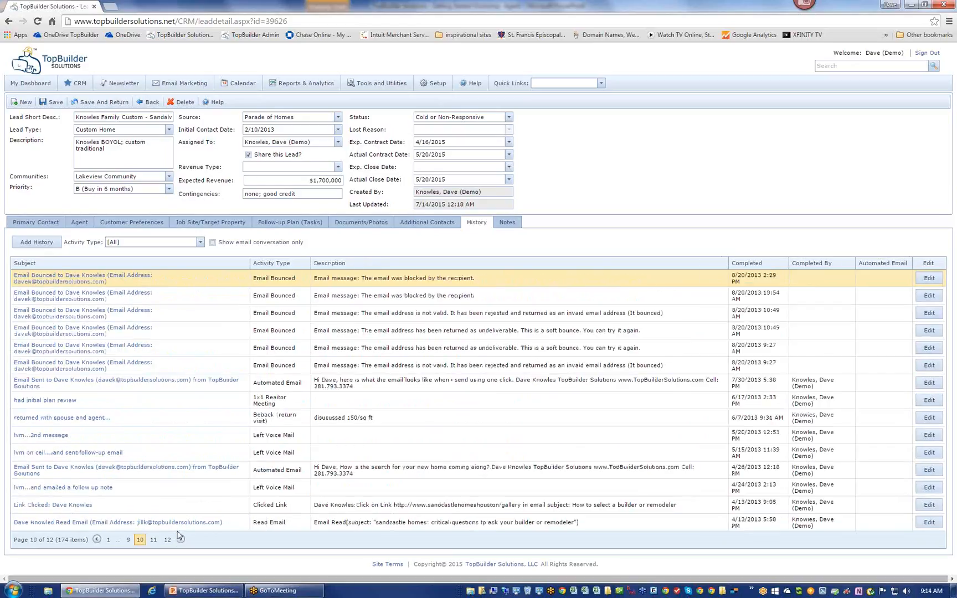
{"action": "left_click", "coordinate": [283, 511]}
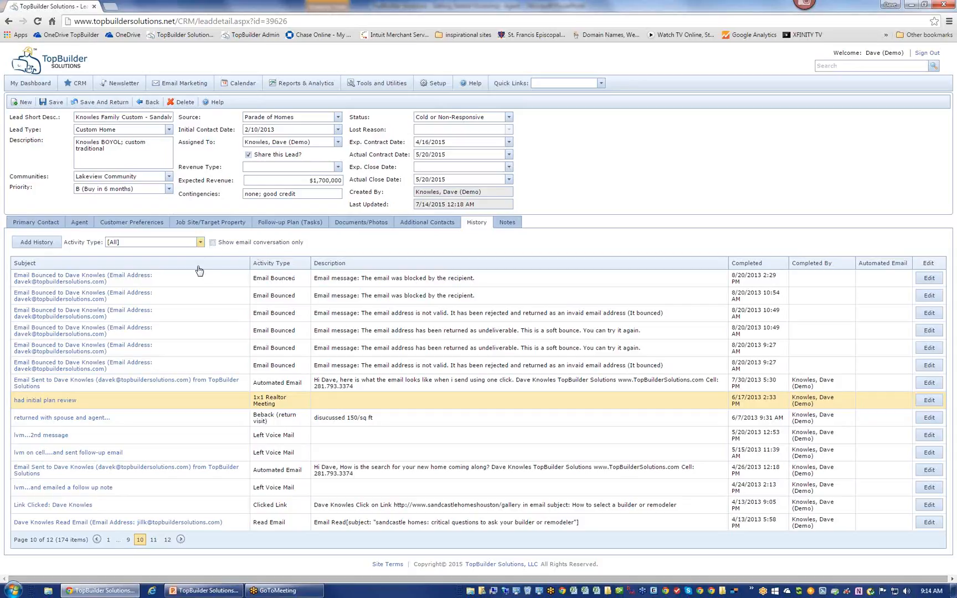
{"action": "left_click", "coordinate": [109, 540]}
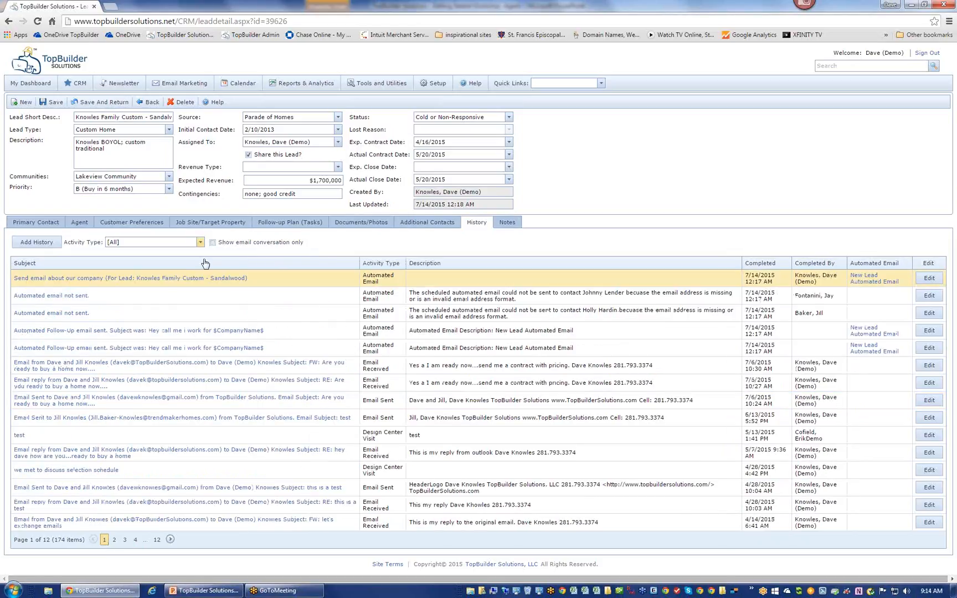
- Browse the history's activity types and filter the lead's history to Letter
{"action": "left_click", "coordinate": [200, 242]}
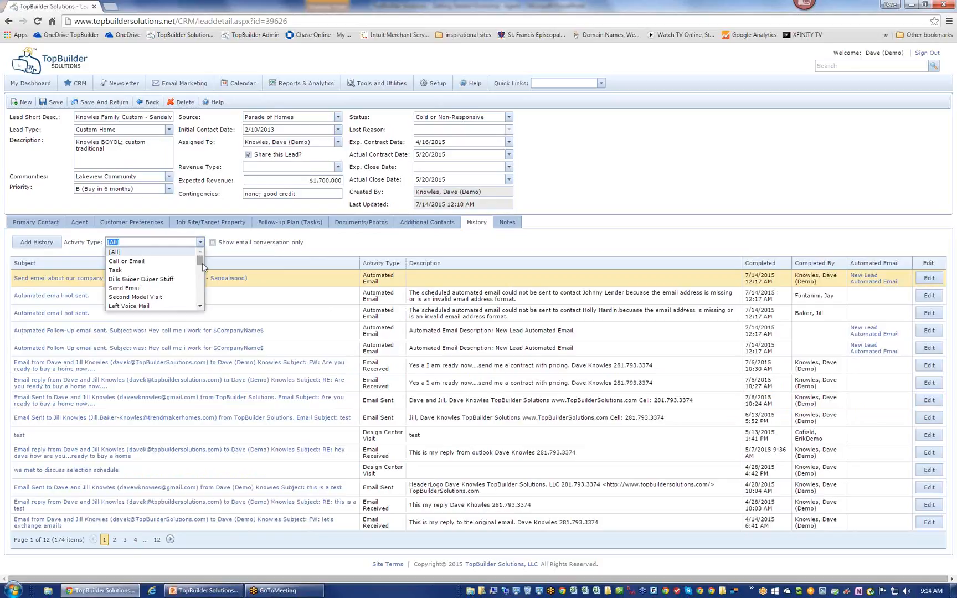
{"action": "left_click", "coordinate": [201, 307]}
{"action": "left_click", "coordinate": [201, 306]}
{"action": "left_click", "coordinate": [201, 307]}
{"action": "left_click", "coordinate": [201, 306]}
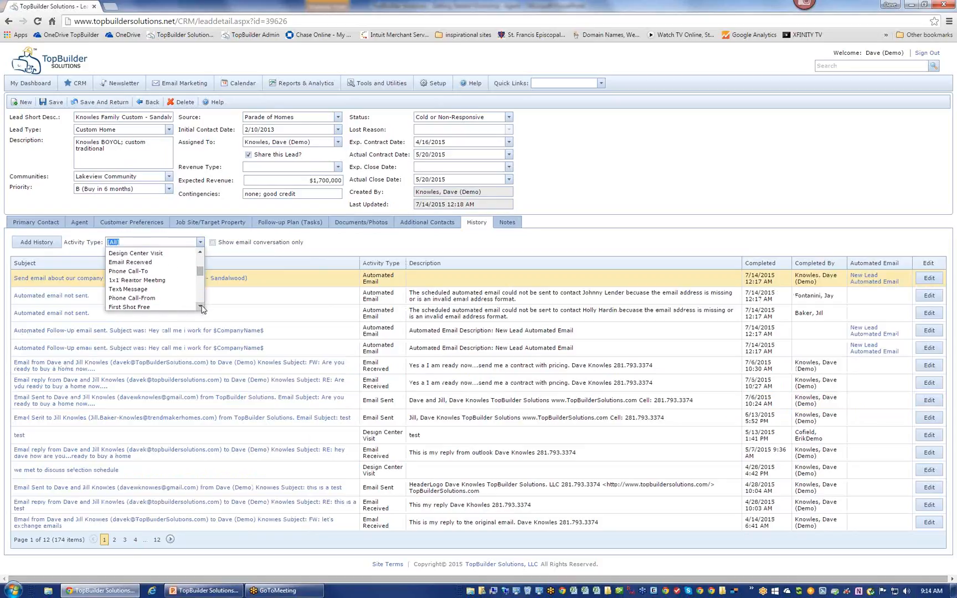
{"action": "left_click", "coordinate": [201, 306]}
{"action": "left_click", "coordinate": [201, 307]}
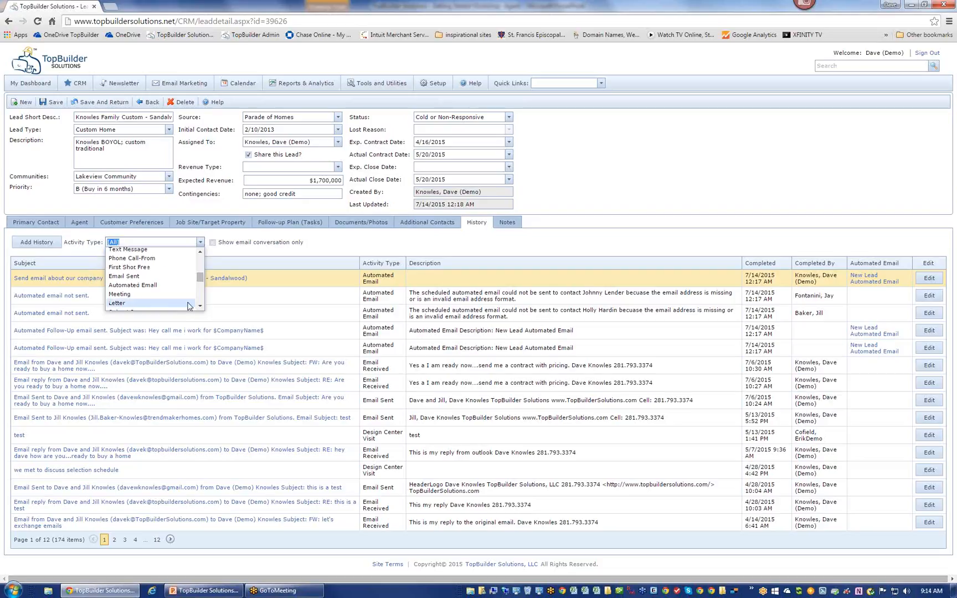
{"action": "left_click", "coordinate": [190, 304]}
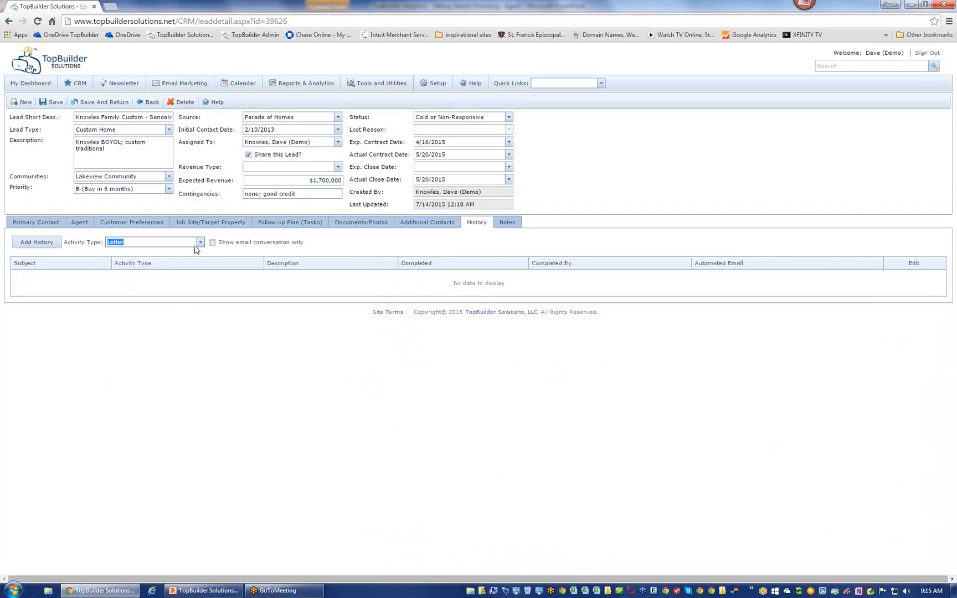
{"action": "left_click", "coordinate": [200, 242]}
{"action": "left_click_drag", "start_coordinate": [198, 281], "coordinate": [255, 251]}
- Start a new task in the lead's follow-up plan with the subject "send hand written note"
{"action": "left_click", "coordinate": [601, 83]}
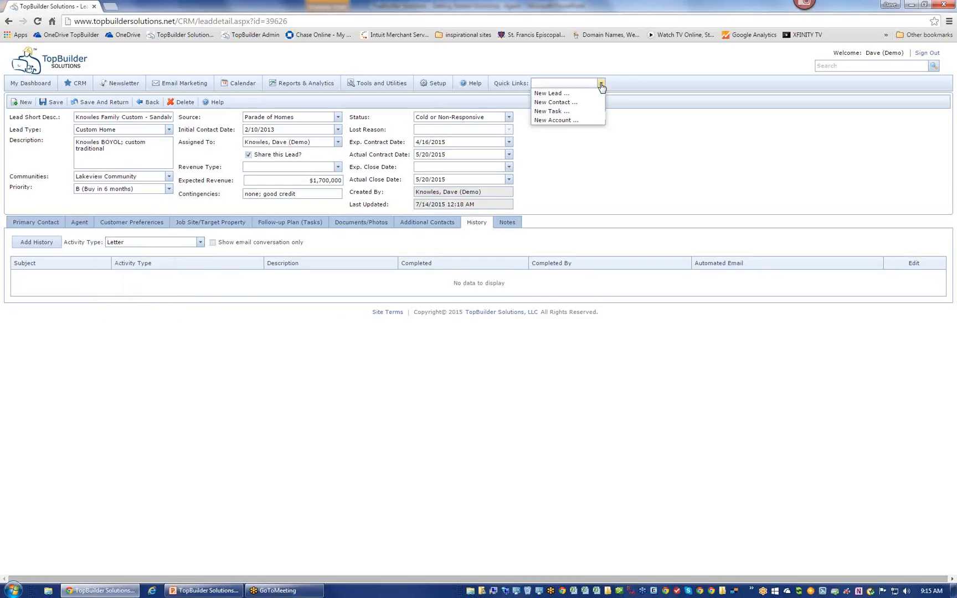
{"action": "left_click", "coordinate": [665, 135]}
{"action": "left_click", "coordinate": [272, 229]}
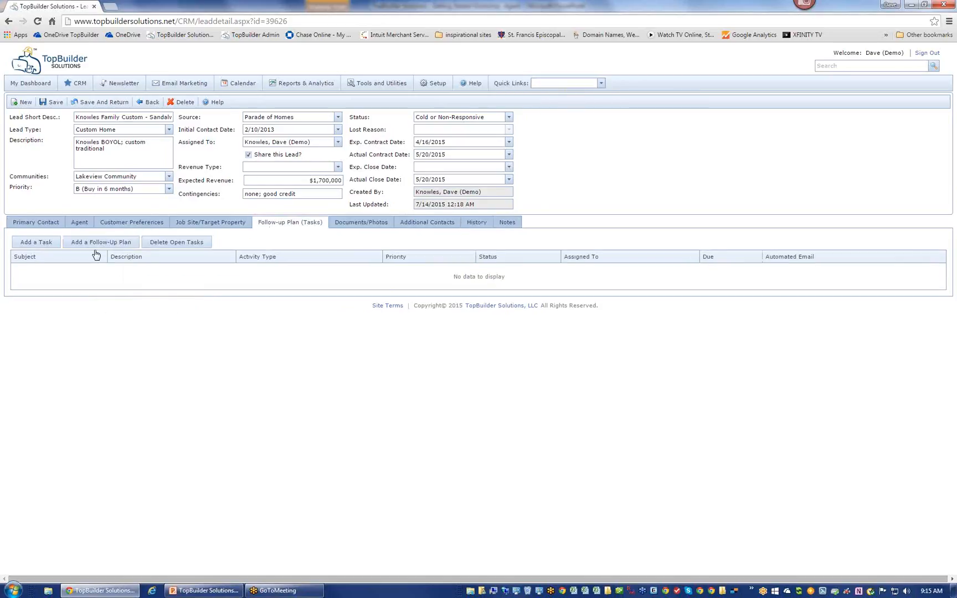
{"action": "left_click", "coordinate": [54, 247]}
{"action": "type", "text": "send hand writen"}
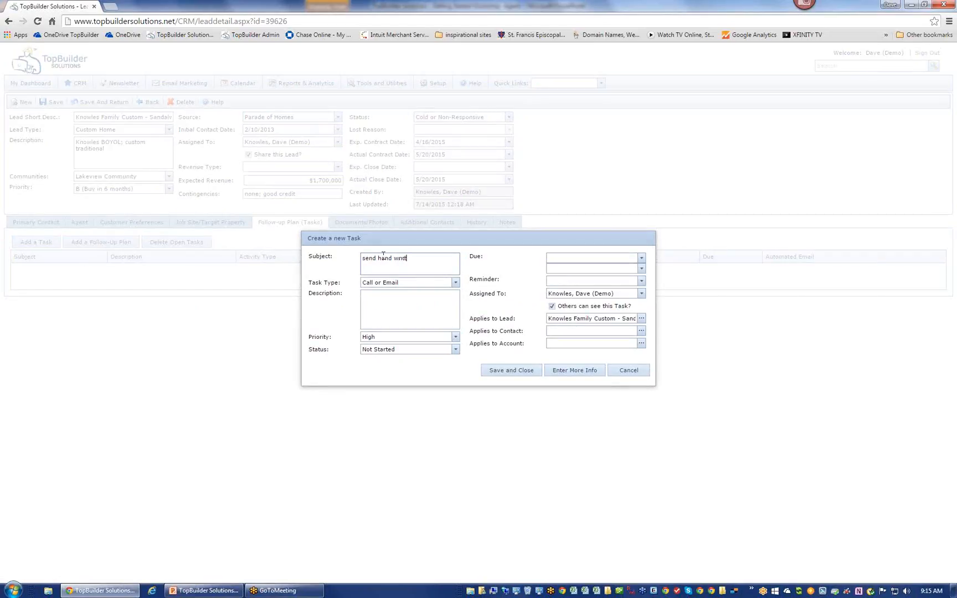
{"action": "key", "text": "BackSpace"}
{"action": "key", "text": "BackSpace"}
{"action": "type", "text": "ten note"}
- Add a new task type "Hand written letter" with display order 5 to the task/history types list
{"action": "left_click", "coordinate": [454, 283]}
{"action": "left_click", "coordinate": [454, 292]}
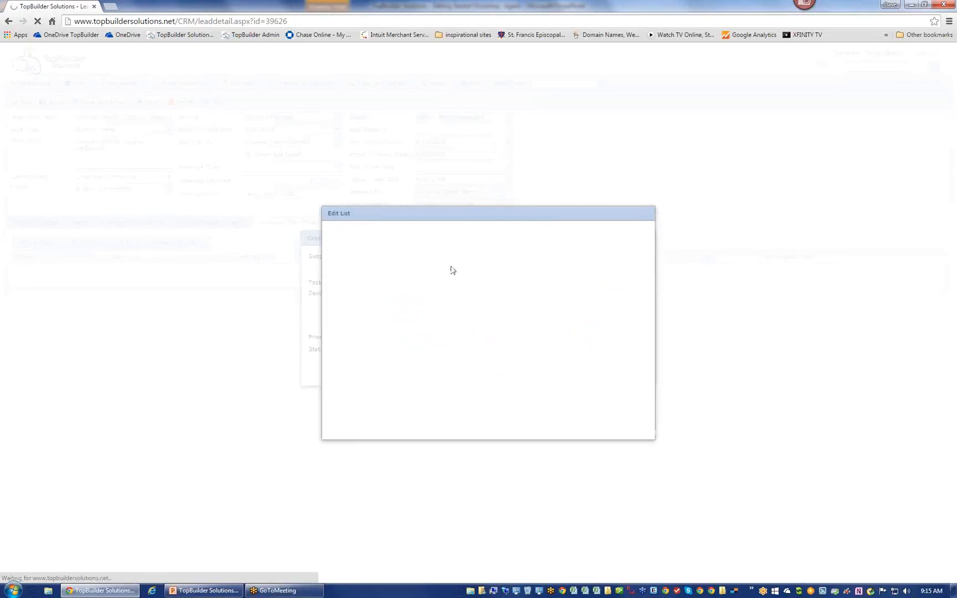
{"action": "type", "text": "Han"}
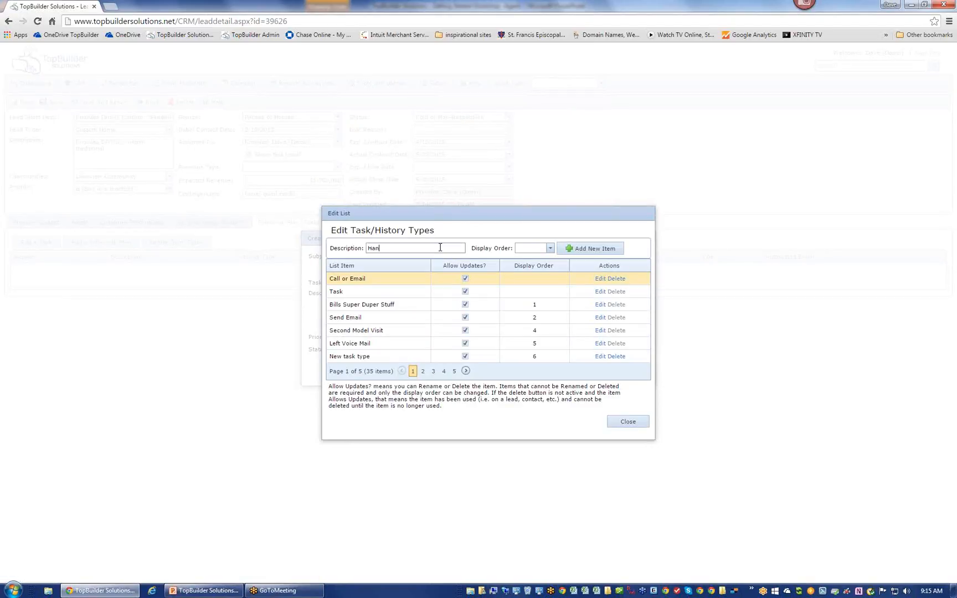
{"action": "type", "text": "o written letten"}
{"action": "key", "text": "Tab"}
{"action": "type", "text": "8"}
{"action": "left_click", "coordinate": [589, 255]}
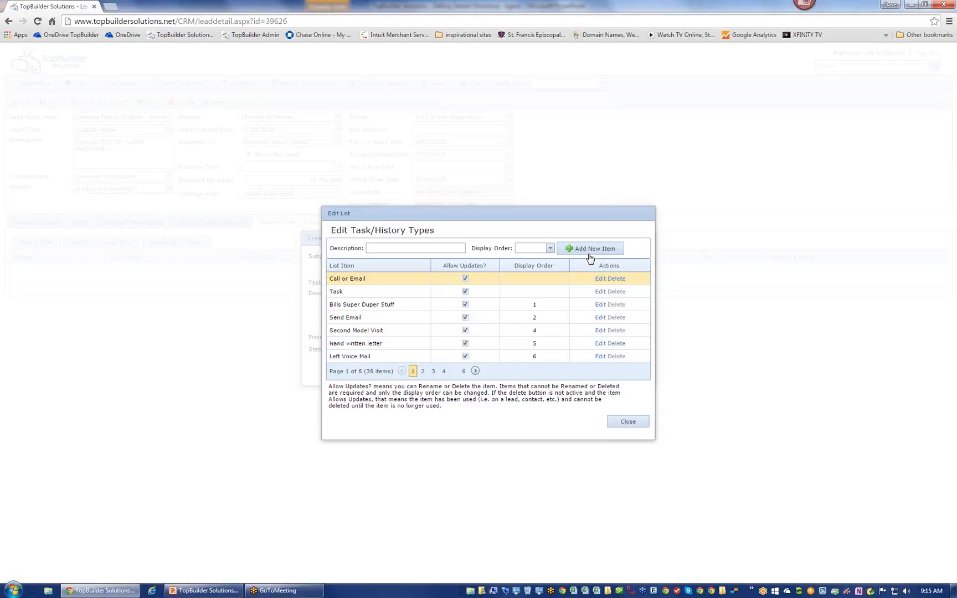
{"action": "left_click", "coordinate": [633, 422]}
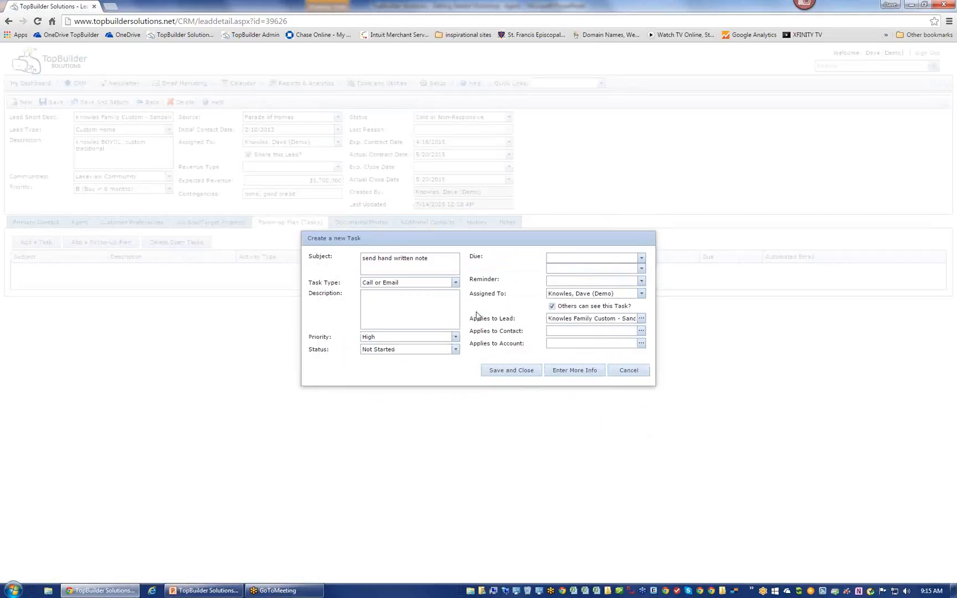
- Set the task's type to Hand written letter and its due date to 7/24/2015 at 8:00 AM, and save the task
{"action": "left_click", "coordinate": [456, 283]}
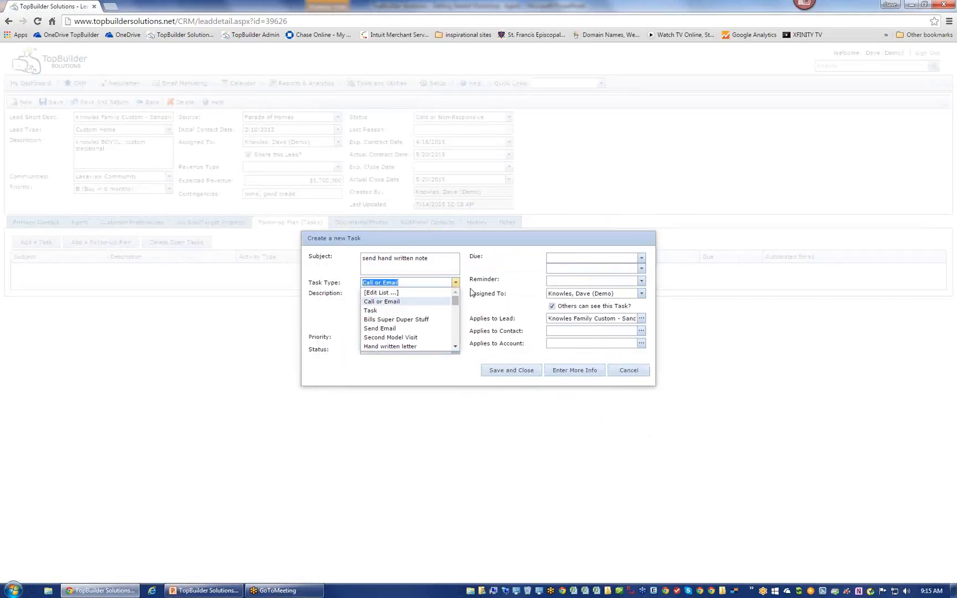
{"action": "left_click", "coordinate": [423, 347]}
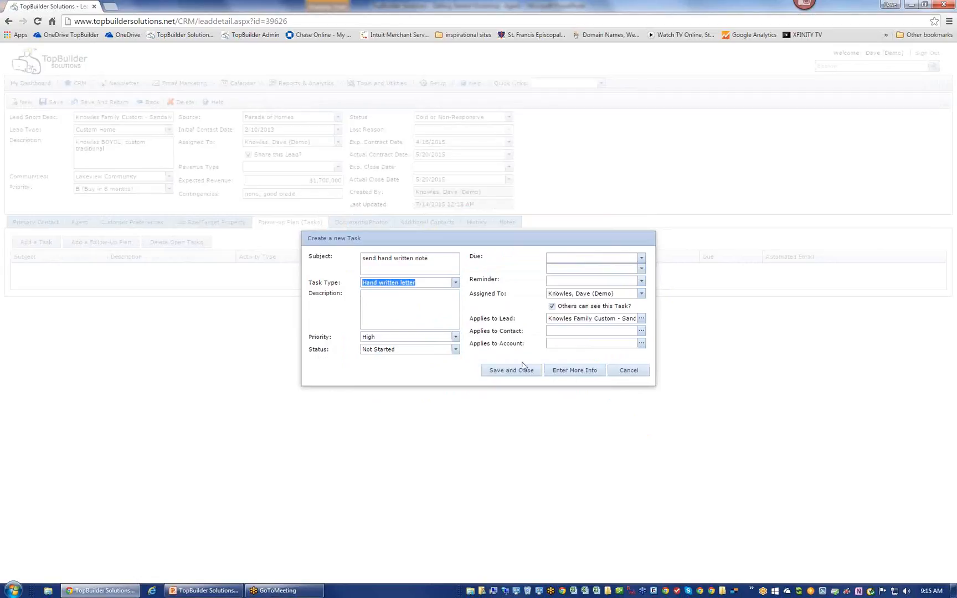
{"action": "left_click", "coordinate": [565, 259]}
{"action": "left_click", "coordinate": [565, 268]}
{"action": "left_click", "coordinate": [618, 322]}
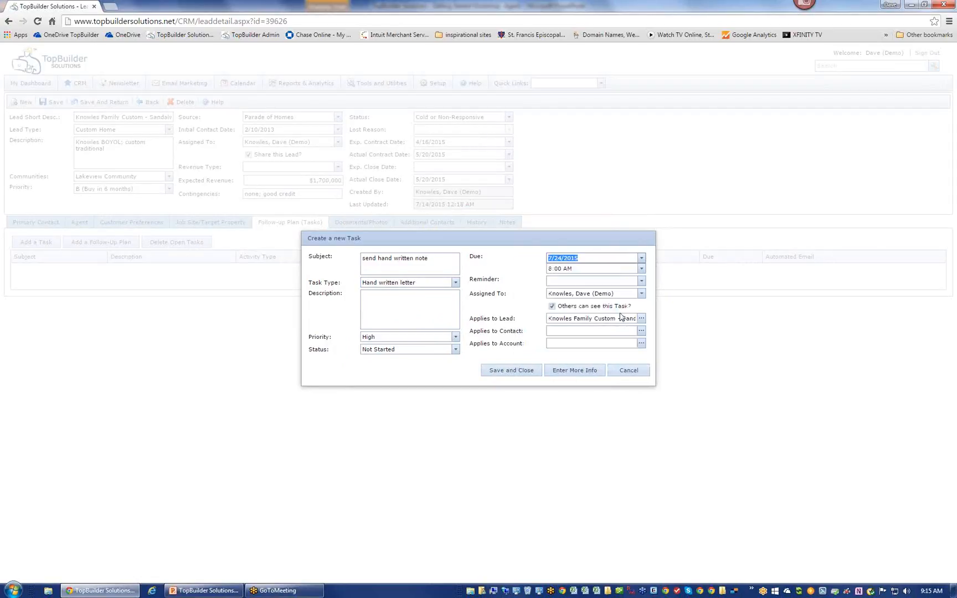
{"action": "left_click", "coordinate": [506, 370]}
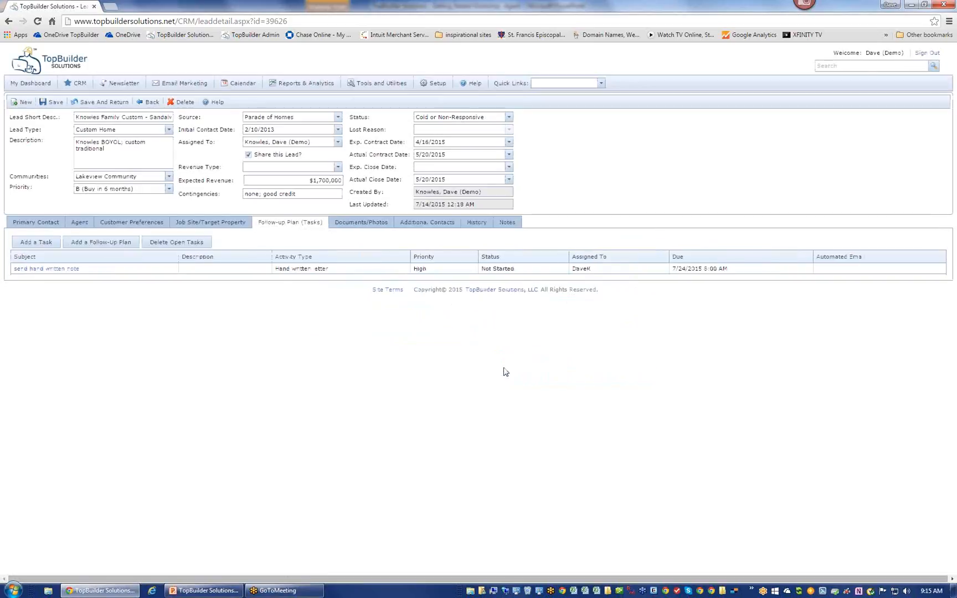
- Set the status of the lead's "send hand written note" task to Complete and save it, returning to the lead
{"action": "left_click", "coordinate": [64, 272]}
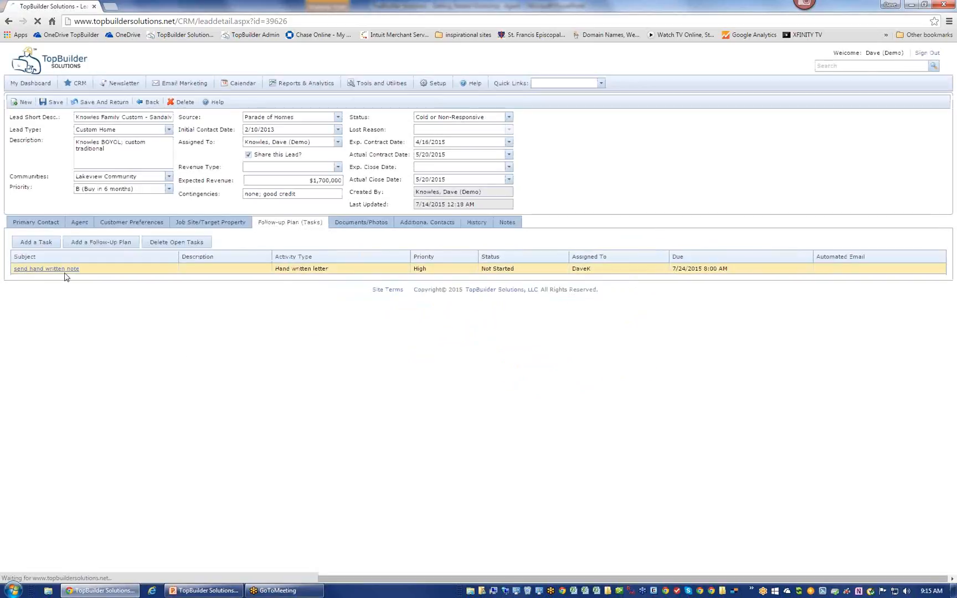
{"action": "left_click", "coordinate": [318, 253]}
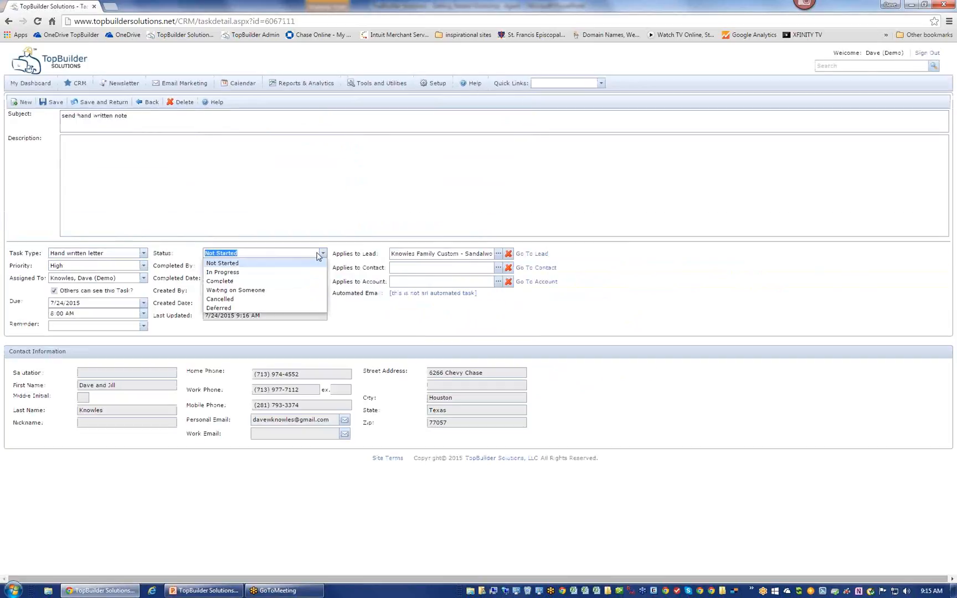
{"action": "left_click", "coordinate": [267, 277]}
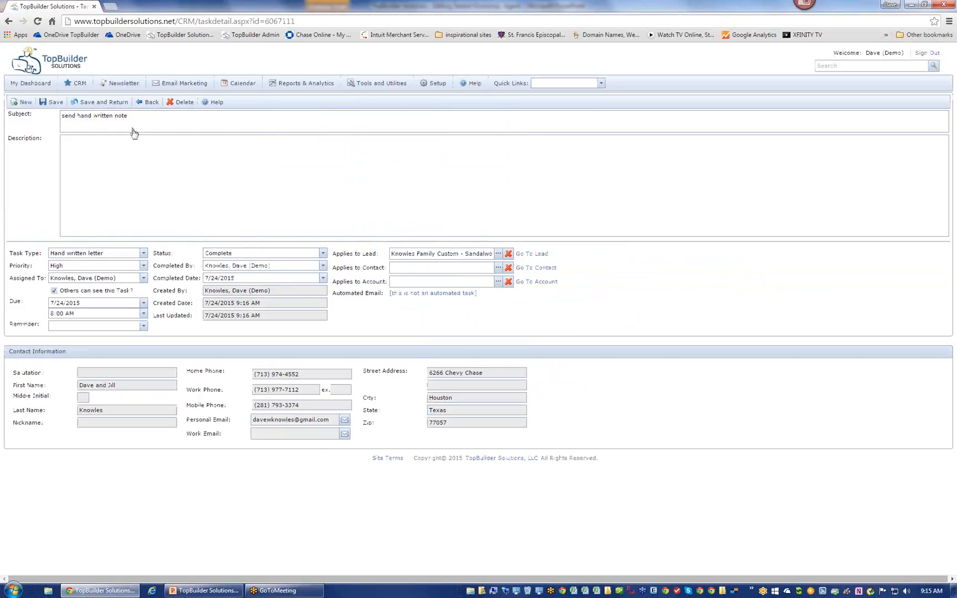
{"action": "left_click", "coordinate": [121, 103]}
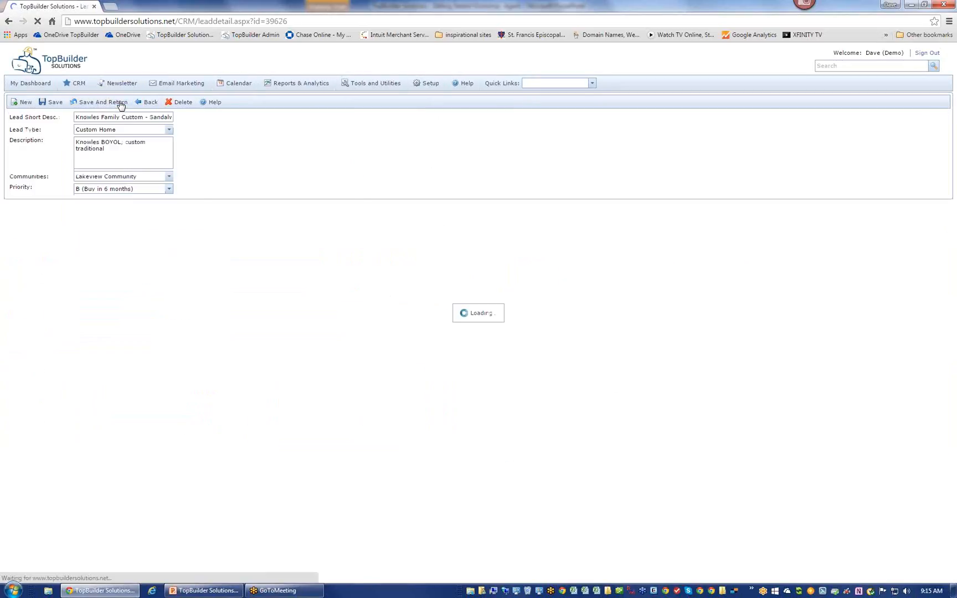
- Filter the lead's history by the Hand written letter activity type
{"action": "left_click", "coordinate": [475, 227]}
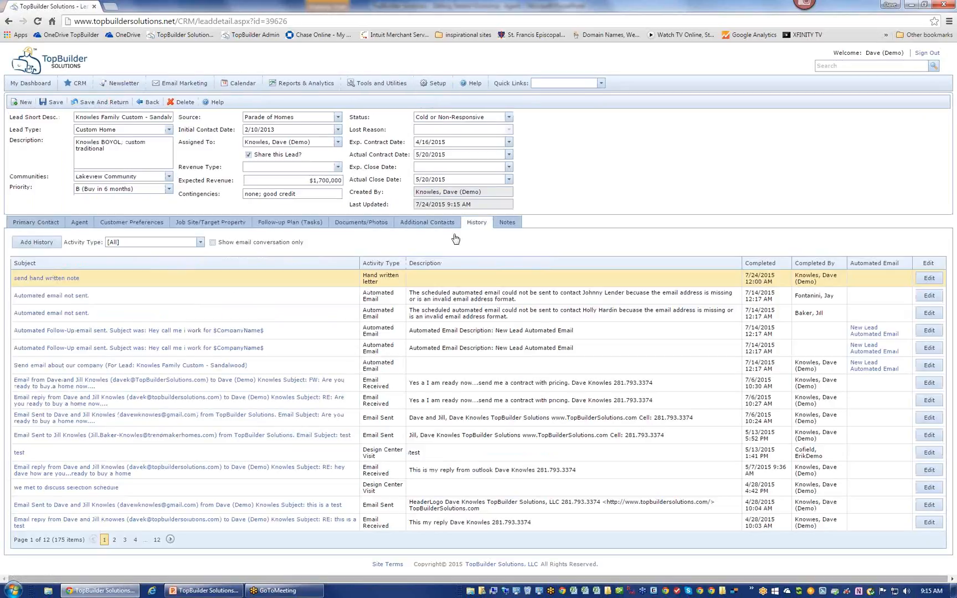
{"action": "left_click", "coordinate": [201, 242]}
{"action": "left_click", "coordinate": [181, 297]}
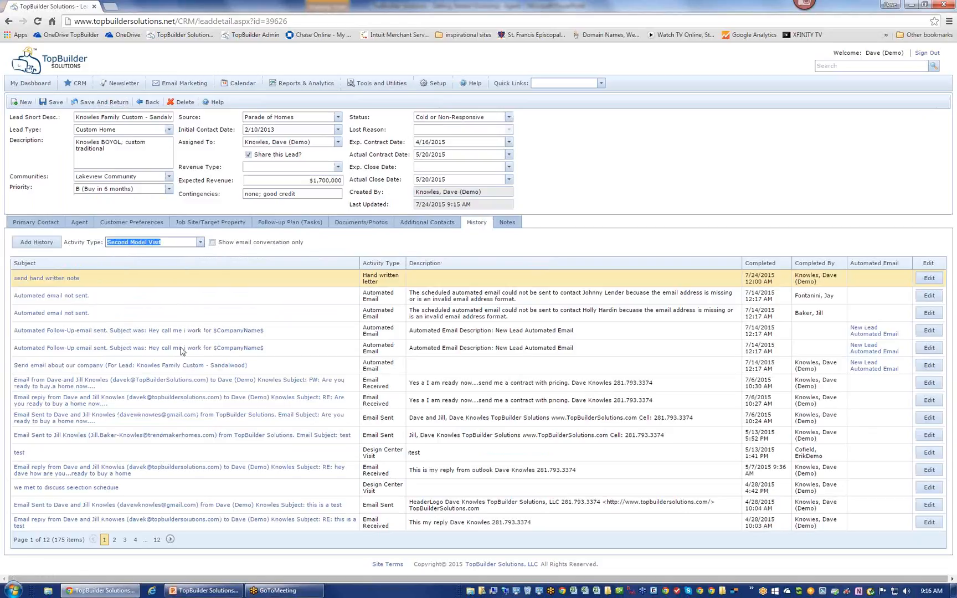
{"action": "left_click", "coordinate": [200, 243]}
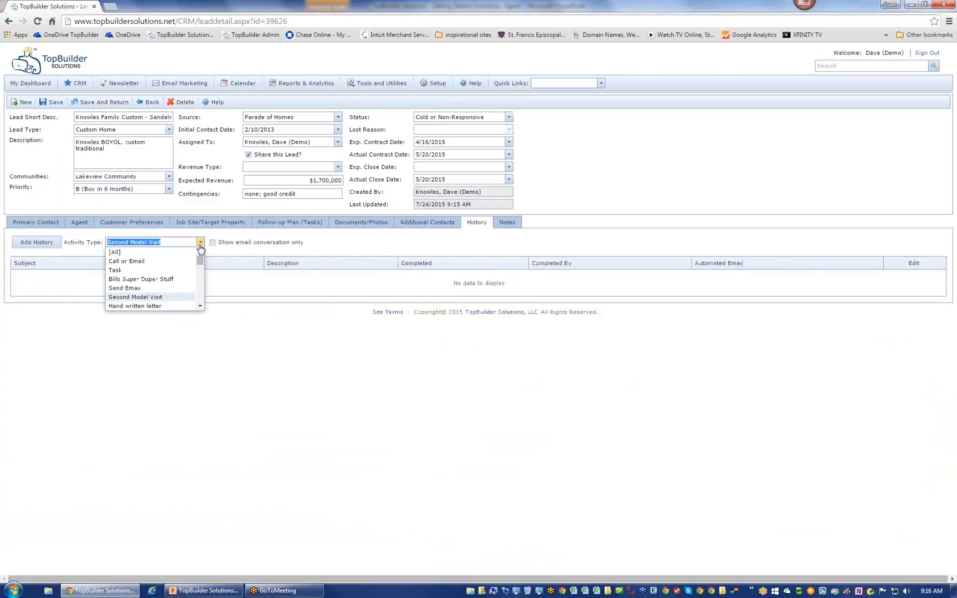
{"action": "left_click", "coordinate": [173, 306]}
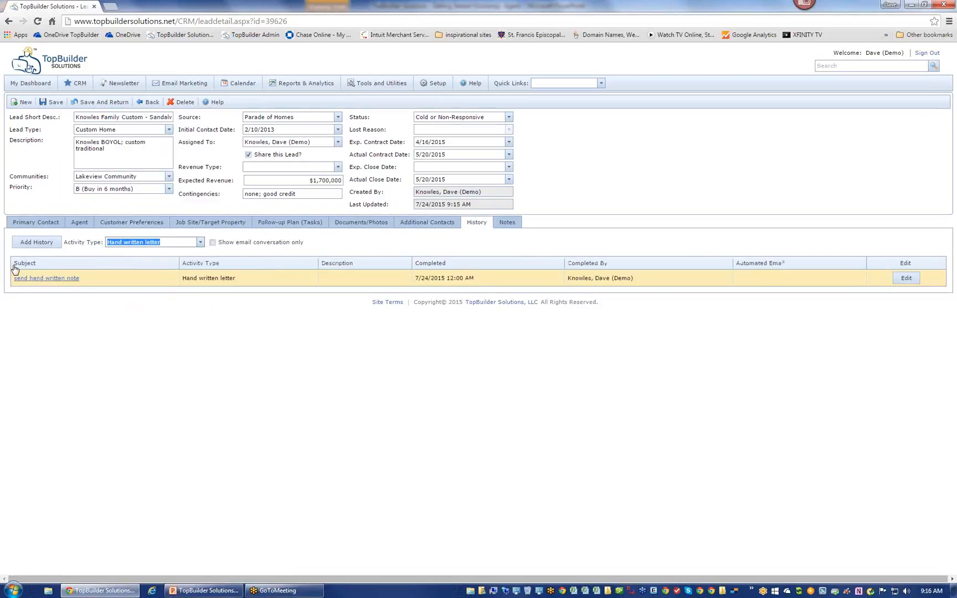
- Add the description "i thanked them visiting the model and for bringing the kids to see our playground" to the hand written note entry and save it
{"action": "left_click", "coordinate": [26, 279]}
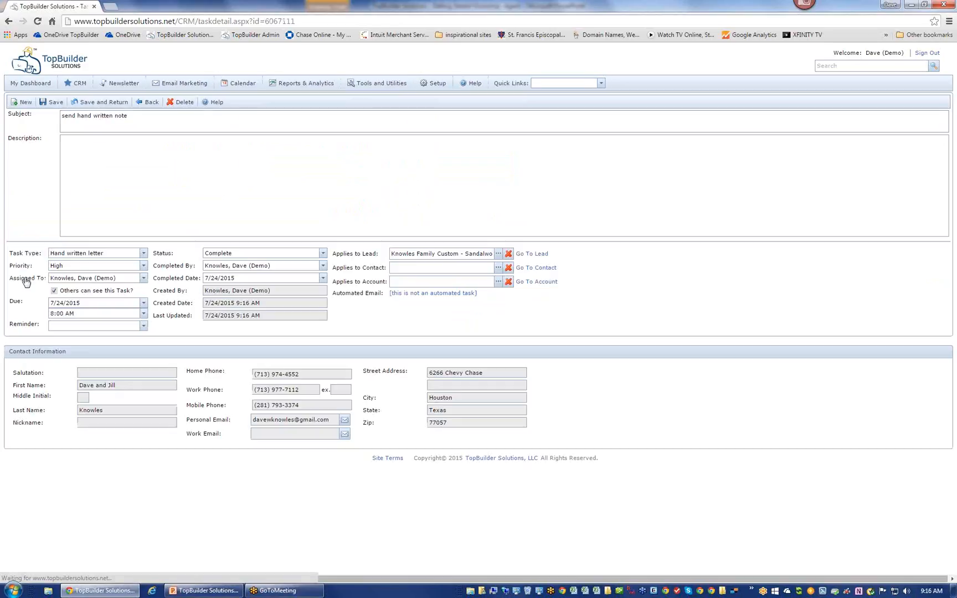
{"action": "left_click", "coordinate": [96, 187]}
{"action": "type", "text": "i thna"}
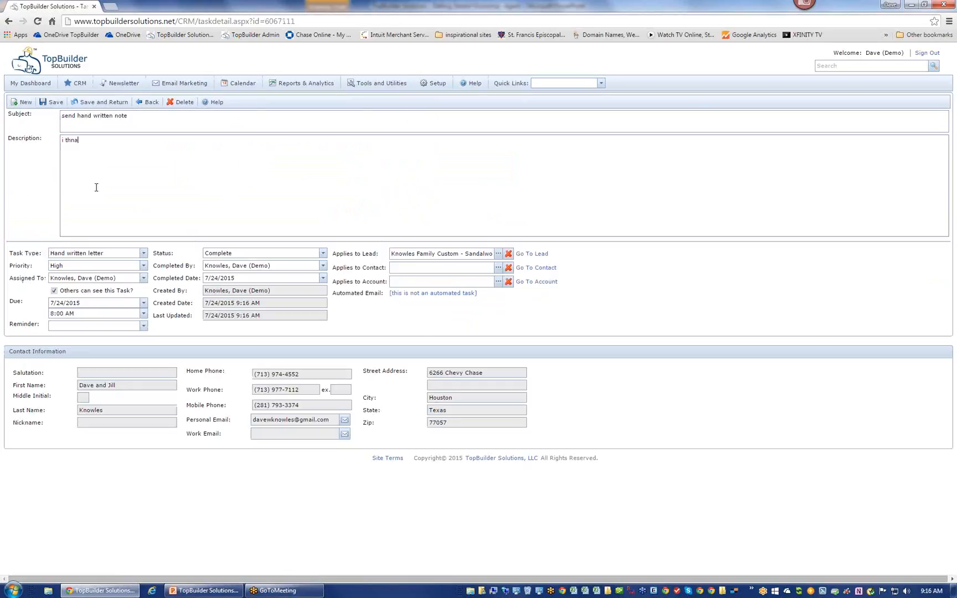
{"action": "type", "text": "anked them visit"}
{"action": "type", "text": "ing the model and for bringing the kids"}
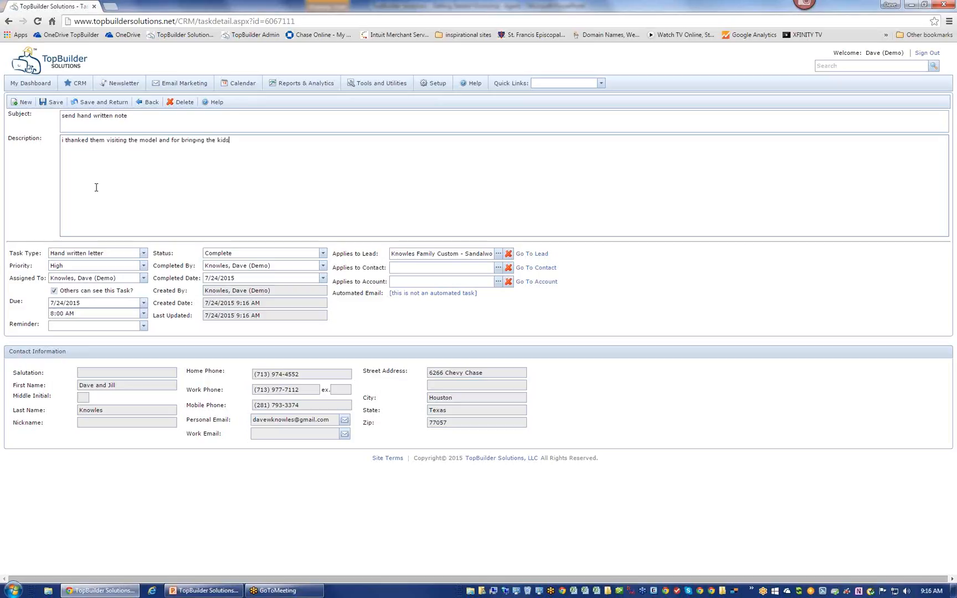
{"action": "type", "text": " to see our playground"}
{"action": "left_click", "coordinate": [96, 103]}
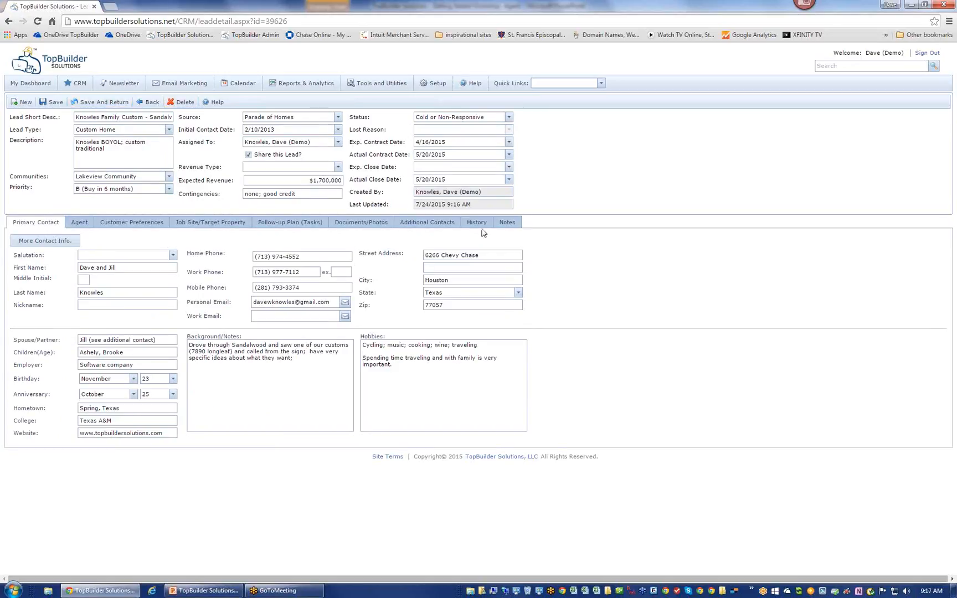
- View the lead's blank history entry form and its blank new task form, closing each without saving
{"action": "left_click", "coordinate": [480, 224]}
{"action": "left_click", "coordinate": [53, 243]}
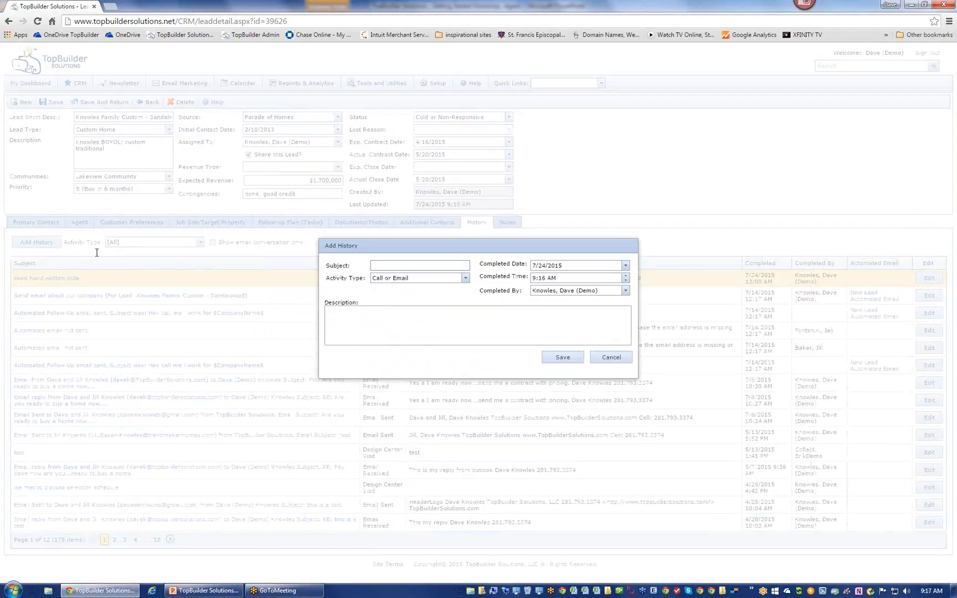
{"action": "left_click", "coordinate": [612, 357]}
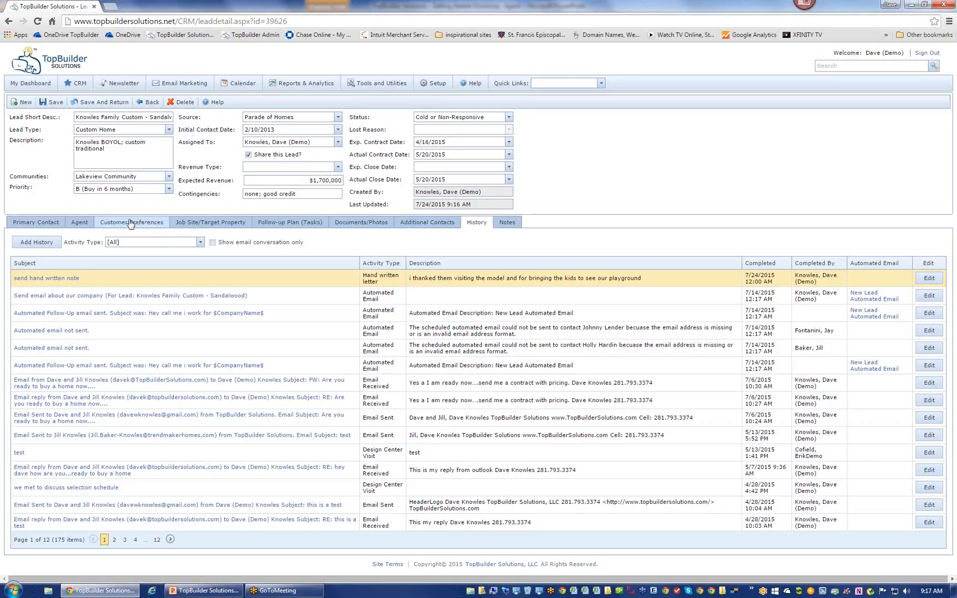
{"action": "left_click", "coordinate": [273, 227]}
{"action": "left_click", "coordinate": [46, 246]}
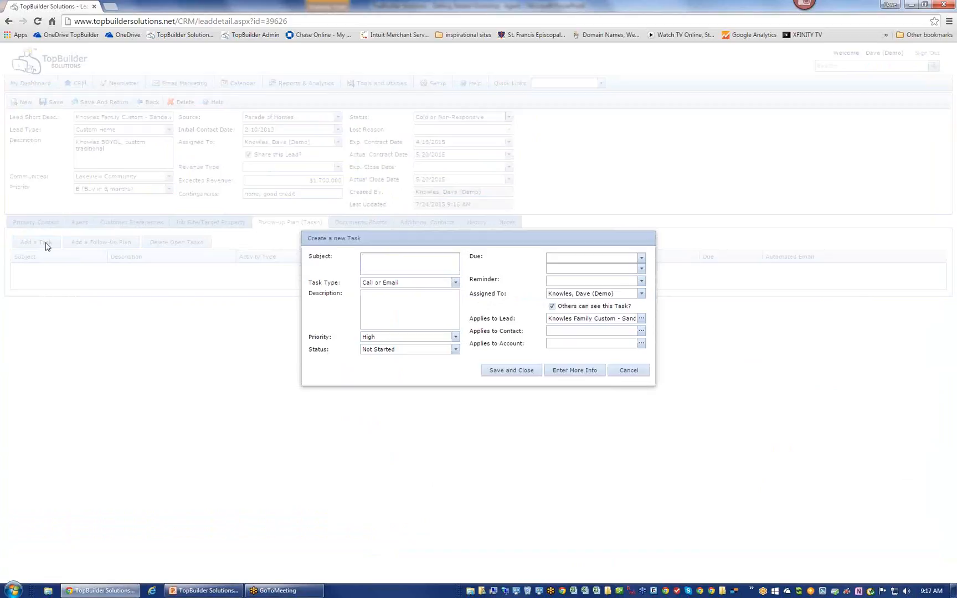
{"action": "left_click", "coordinate": [618, 373]}
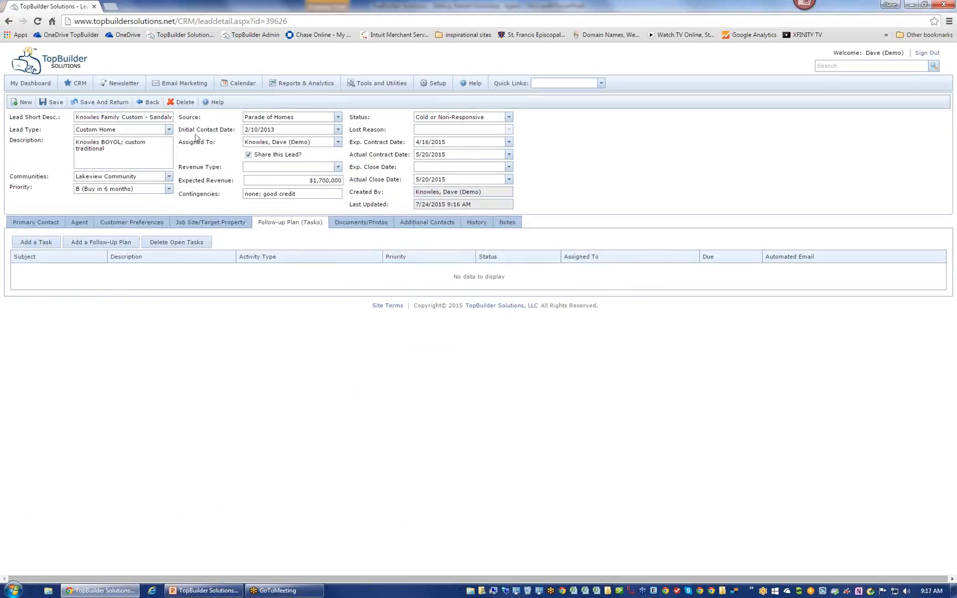
- Return to the leads list and clear the "sandal" keyword search so all active leads are listed
{"action": "left_click", "coordinate": [81, 99]}
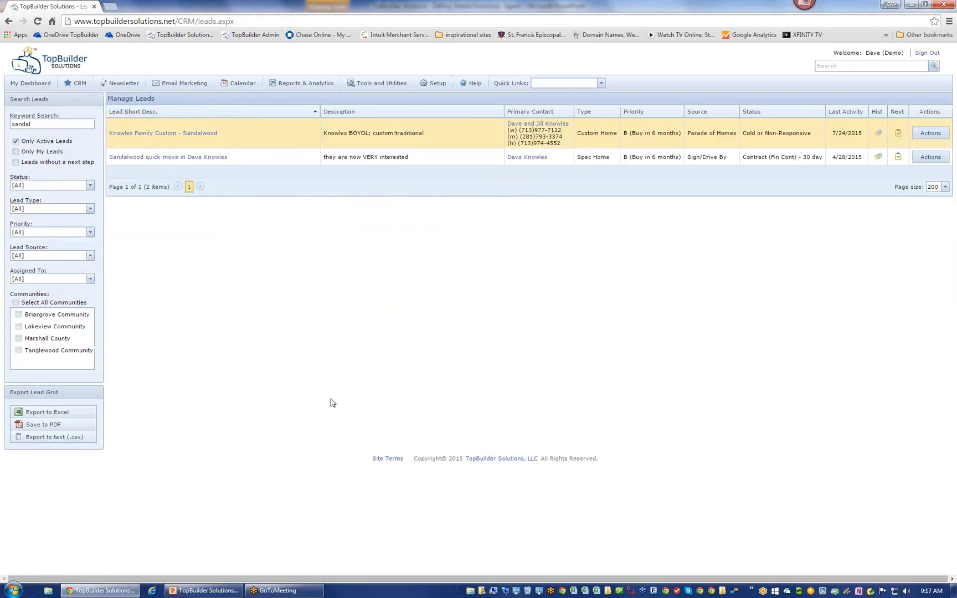
{"action": "left_click_drag", "start_coordinate": [37, 124], "coordinate": [2, 126]}
{"action": "key", "text": "BackSpace"}
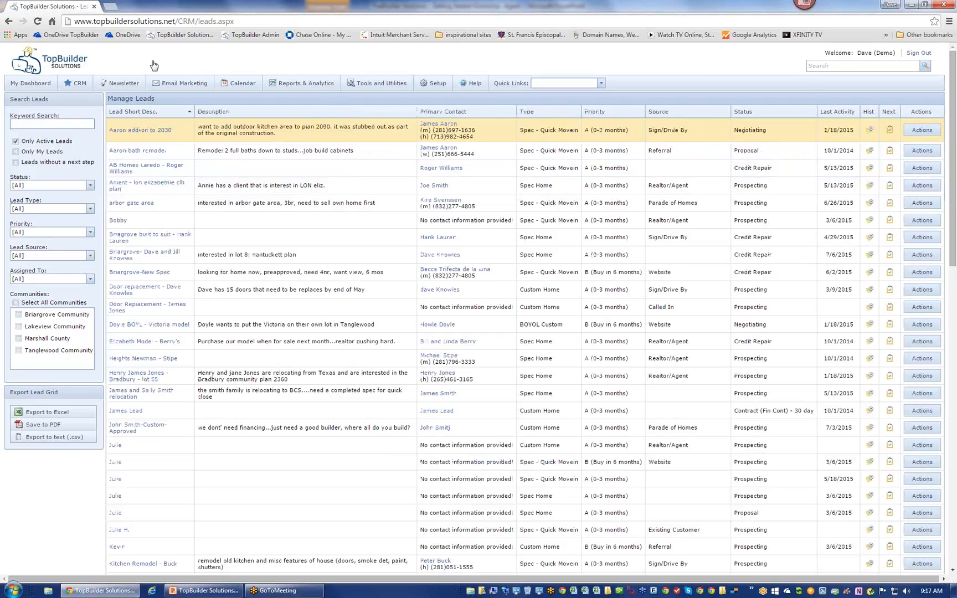
{"action": "mouse_move", "coordinate": [79, 83]}
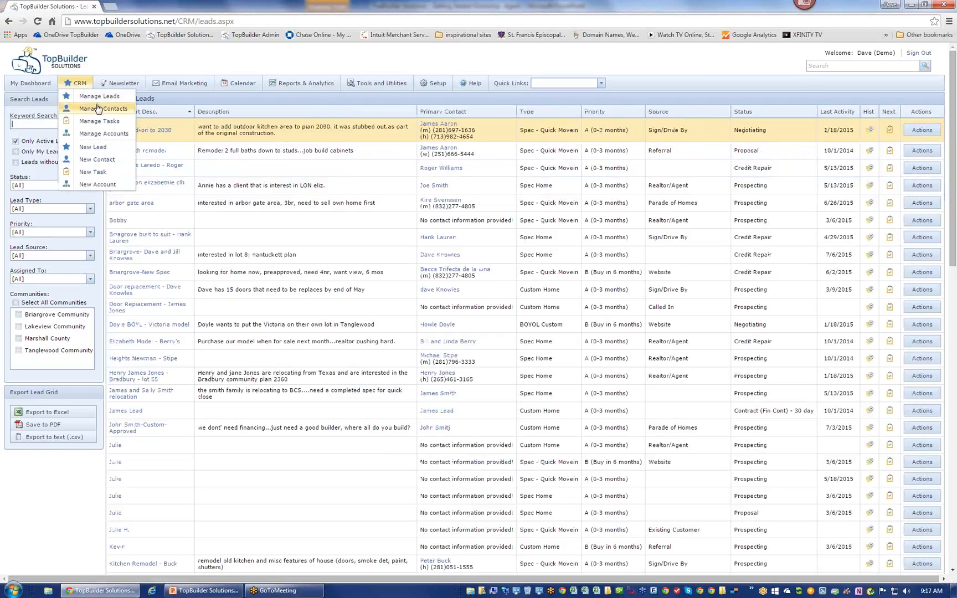
{"action": "left_click", "coordinate": [178, 56]}
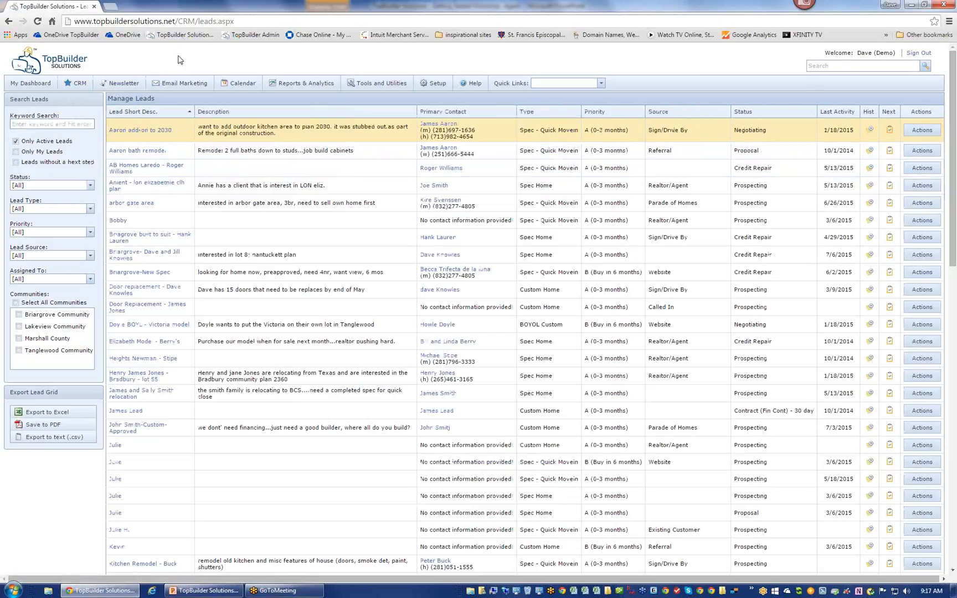
- Preview the first listed lead's history and view the activity types offered for a new history entry, without saving one
{"action": "left_click", "coordinate": [868, 130]}
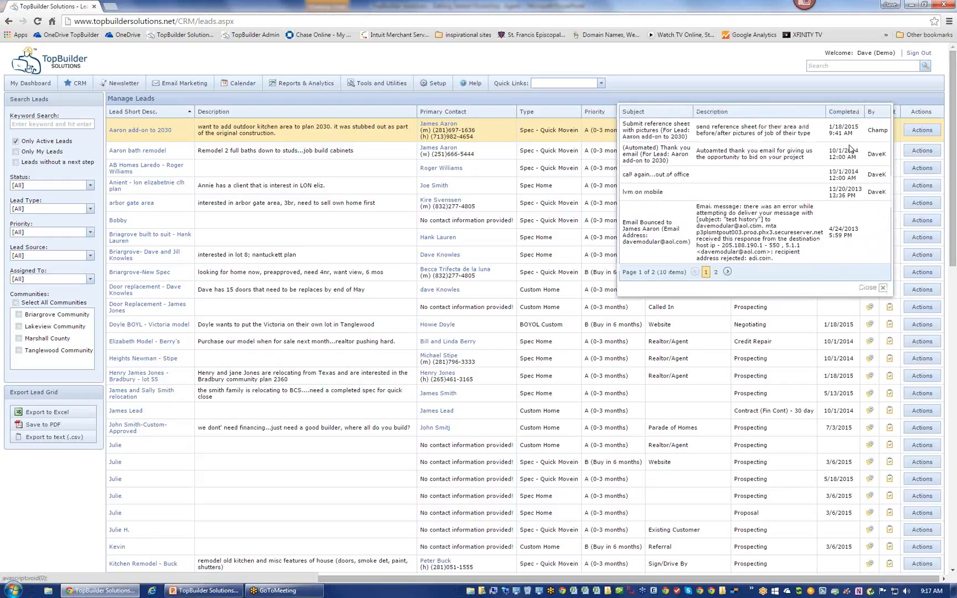
{"action": "left_click", "coordinate": [858, 287]}
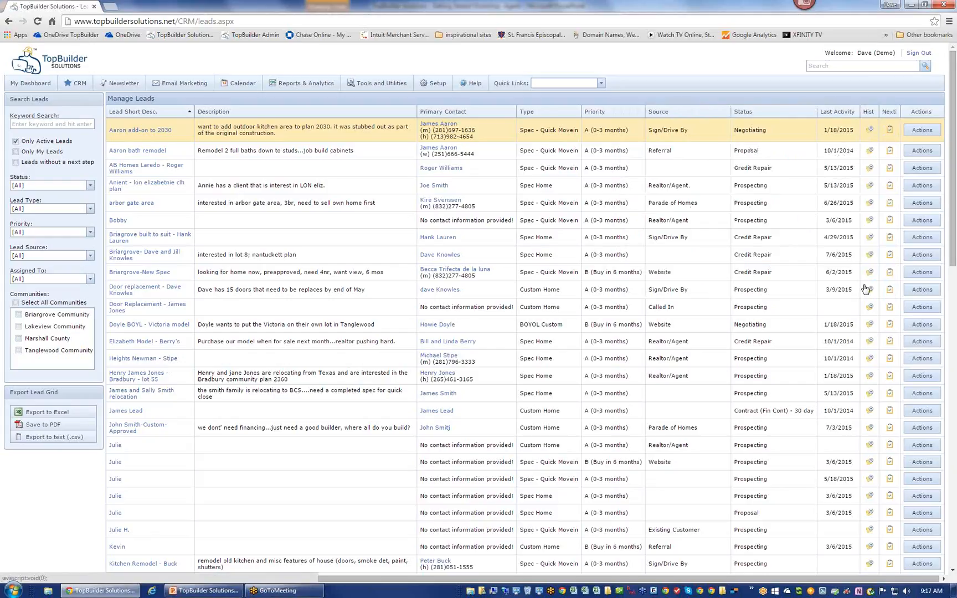
{"action": "left_click", "coordinate": [917, 133]}
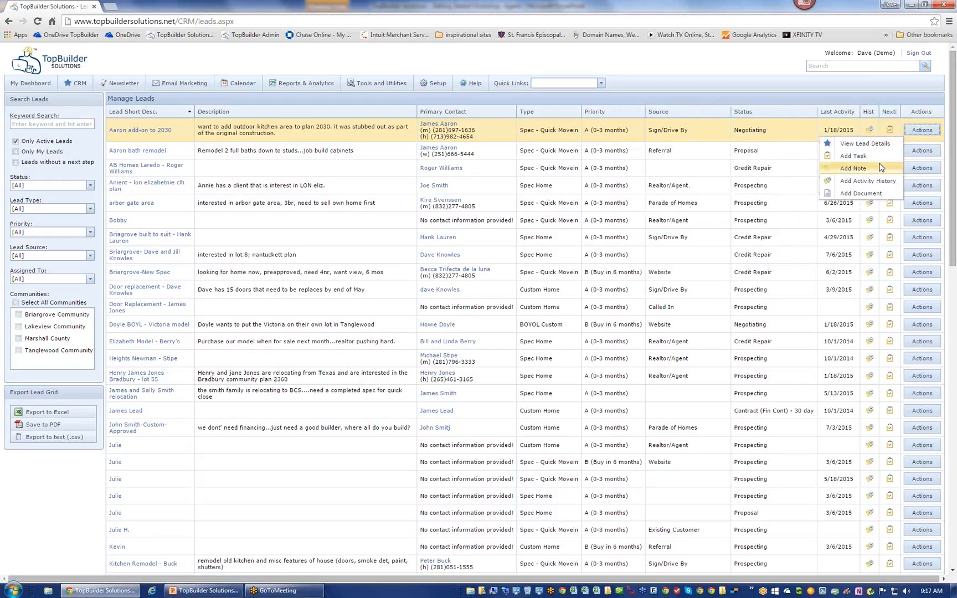
{"action": "left_click", "coordinate": [880, 183]}
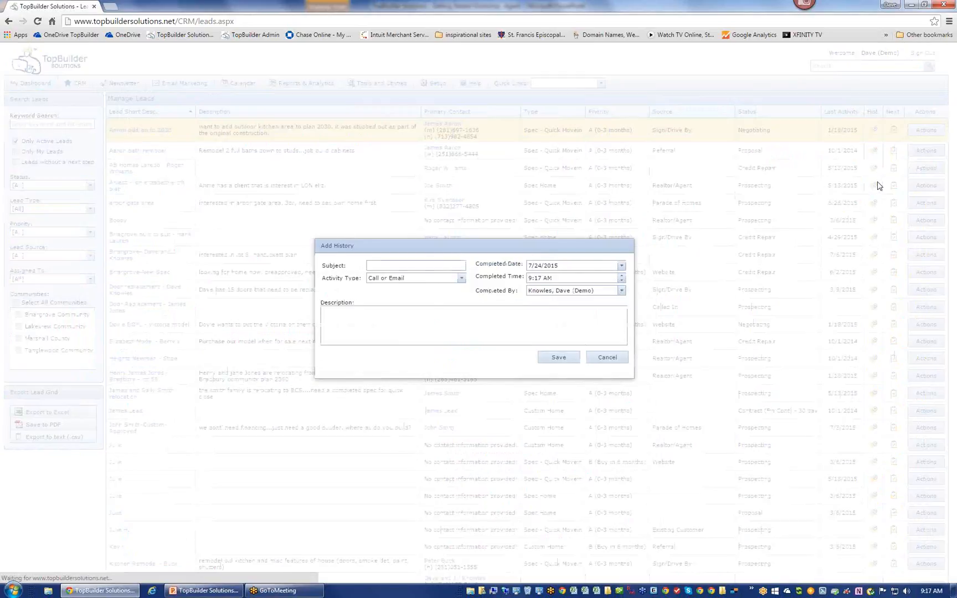
{"action": "left_click", "coordinate": [422, 276]}
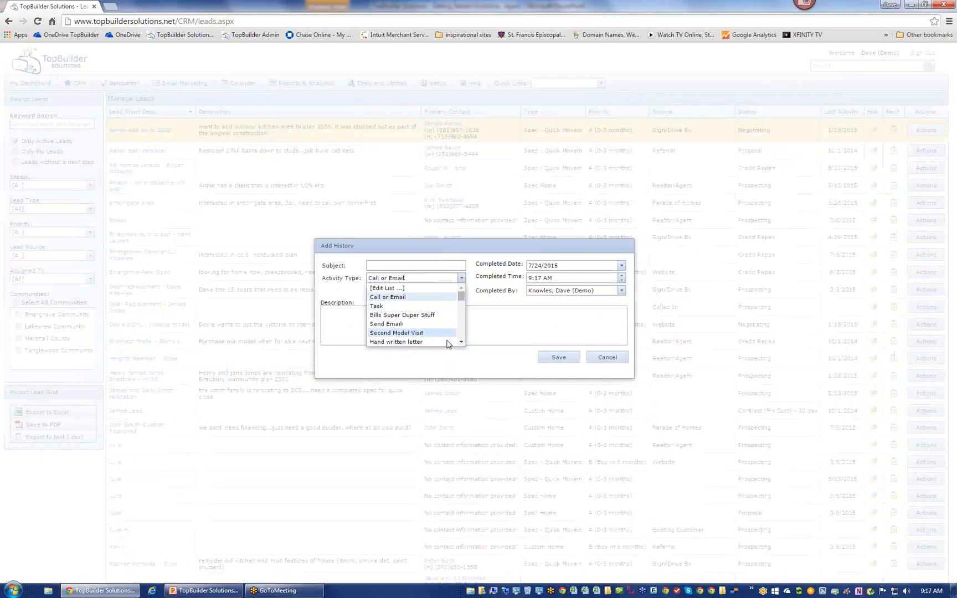
{"action": "left_click", "coordinate": [607, 357]}
- View the blank new task form for the first listed lead and close it without saving
{"action": "left_click", "coordinate": [907, 134]}
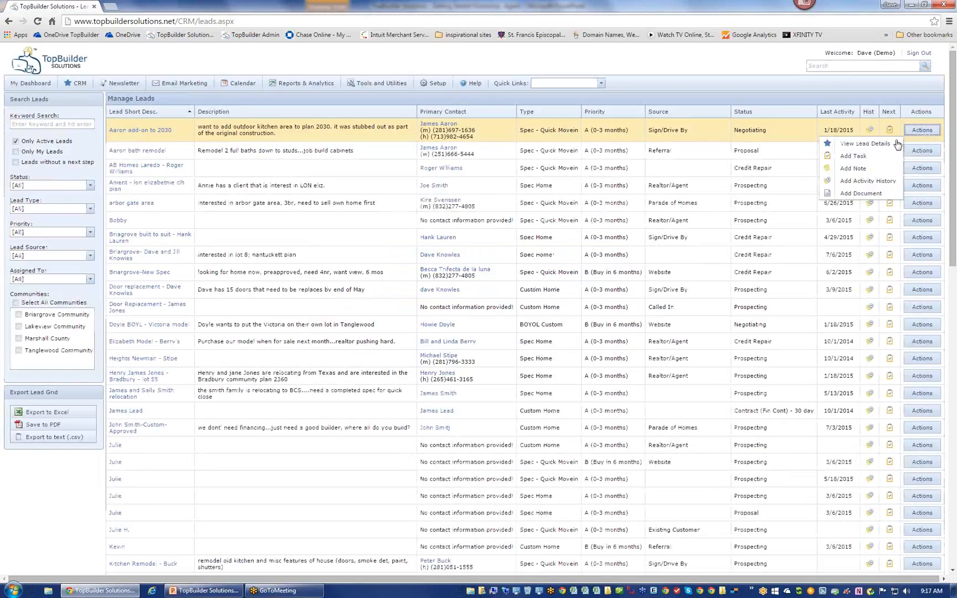
{"action": "left_click", "coordinate": [884, 160]}
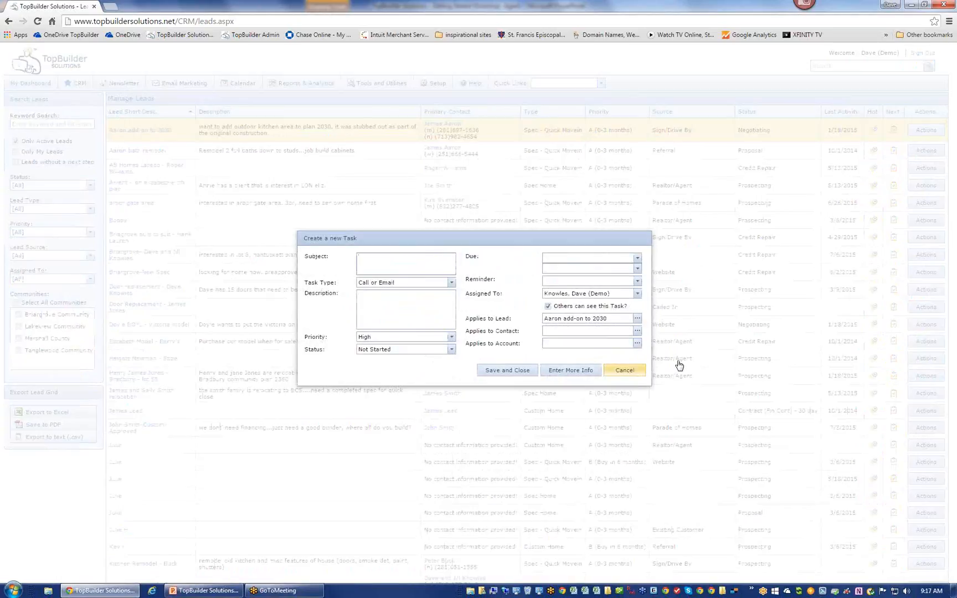
{"action": "left_click", "coordinate": [625, 370]}
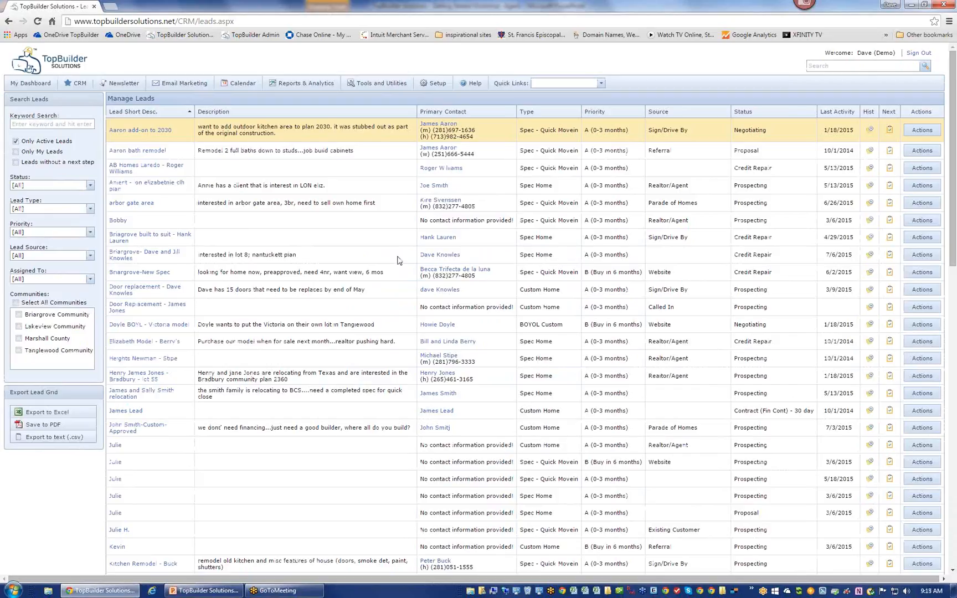
- View the first lead's details, and sort the leads list by last activity
{"action": "left_click", "coordinate": [189, 186]}
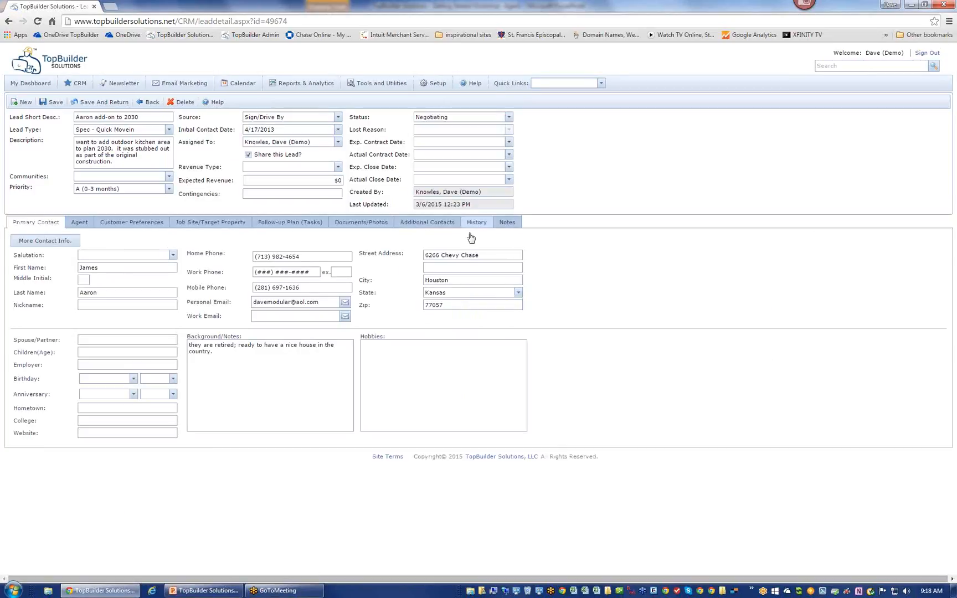
{"action": "left_click", "coordinate": [78, 96]}
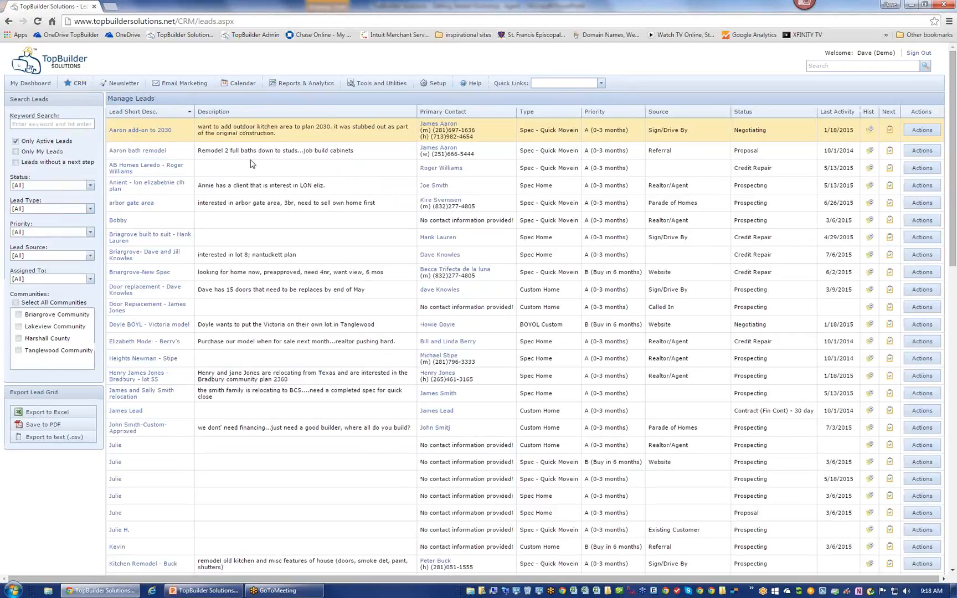
{"action": "left_click", "coordinate": [834, 111]}
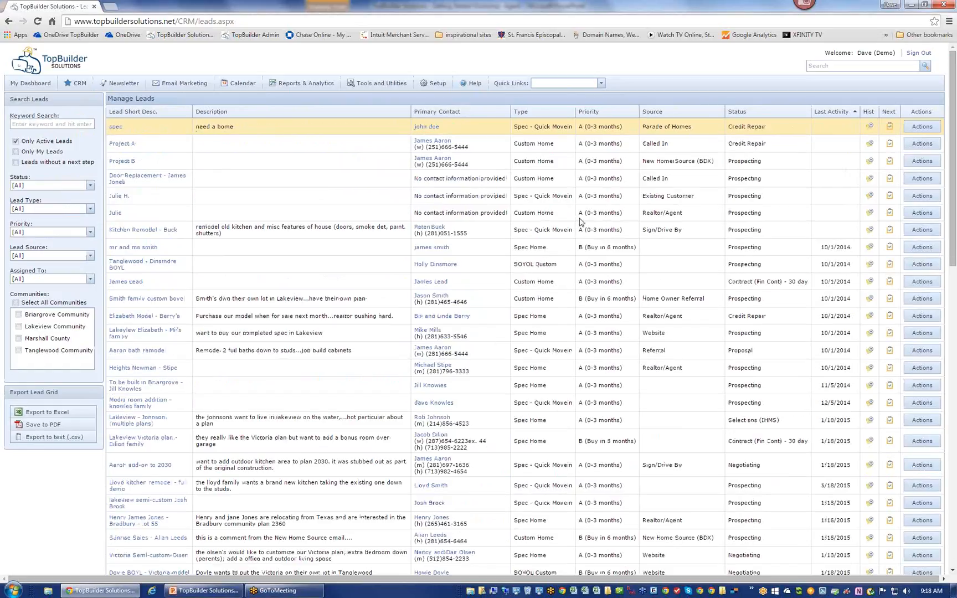
- Search the leads list for the keyword "golf" and clear the keyword
{"action": "left_click", "coordinate": [71, 123]}
{"action": "type", "text": "golf"}
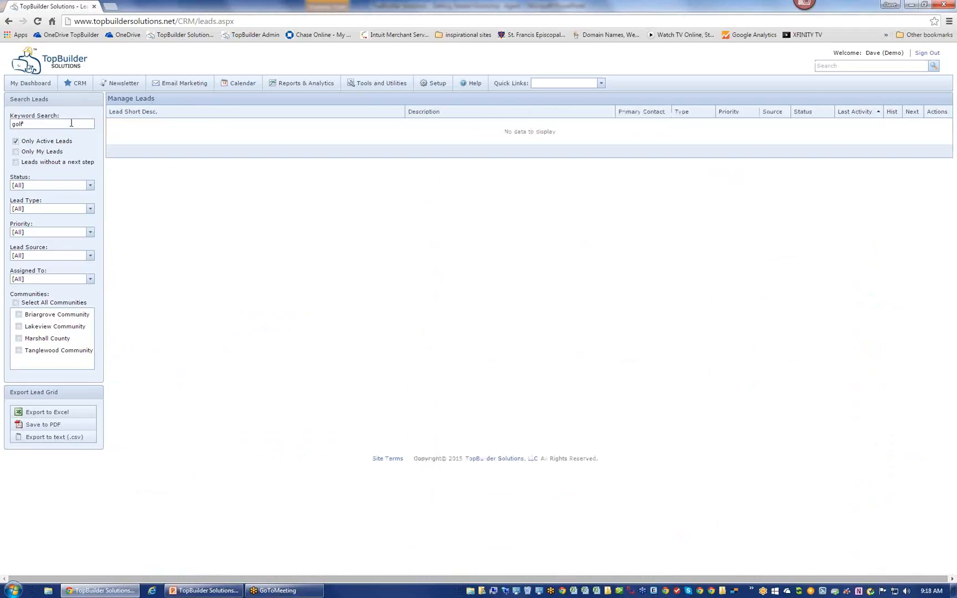
{"action": "left_click_drag", "start_coordinate": [70, 123], "coordinate": [11, 125]}
{"action": "key", "text": "Delete"}
- Run a site-wide search for "cycling"
{"action": "left_click", "coordinate": [843, 65]}
{"action": "left_click", "coordinate": [36, 125]}
{"action": "left_click", "coordinate": [846, 65]}
{"action": "left_click", "coordinate": [801, 36]}
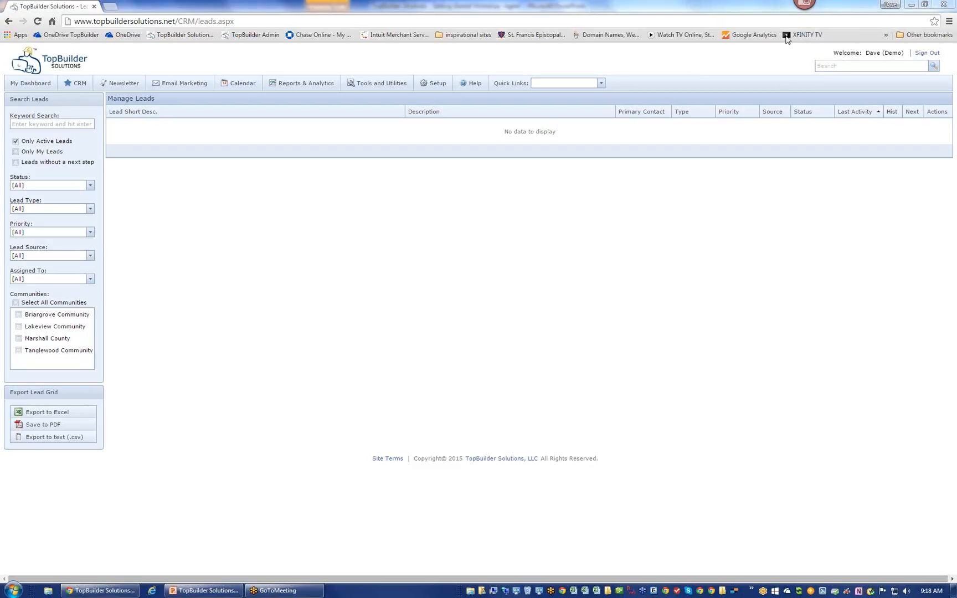
{"action": "left_click", "coordinate": [853, 65]}
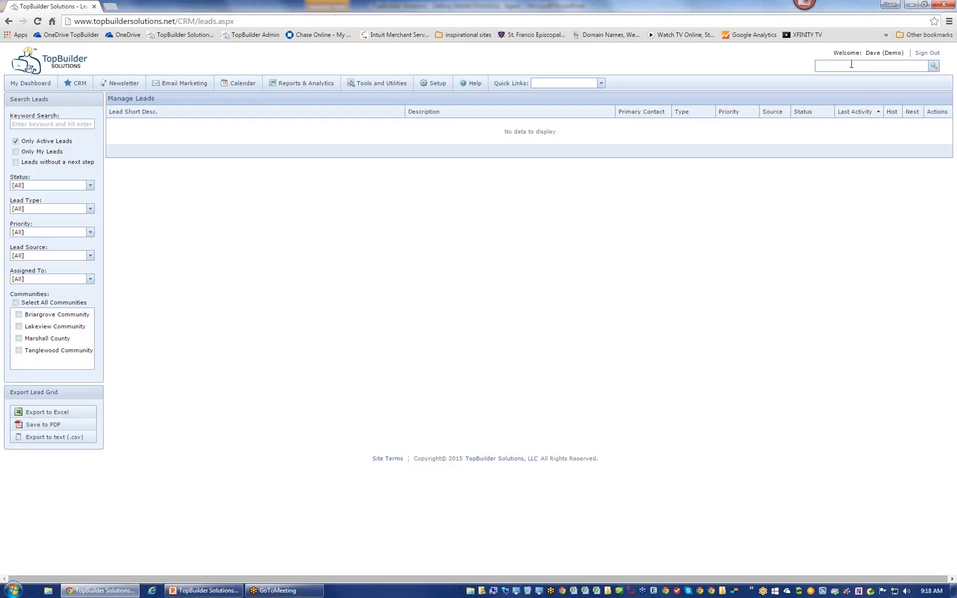
{"action": "type", "text": "cycling"}
{"action": "key", "text": "Return"}
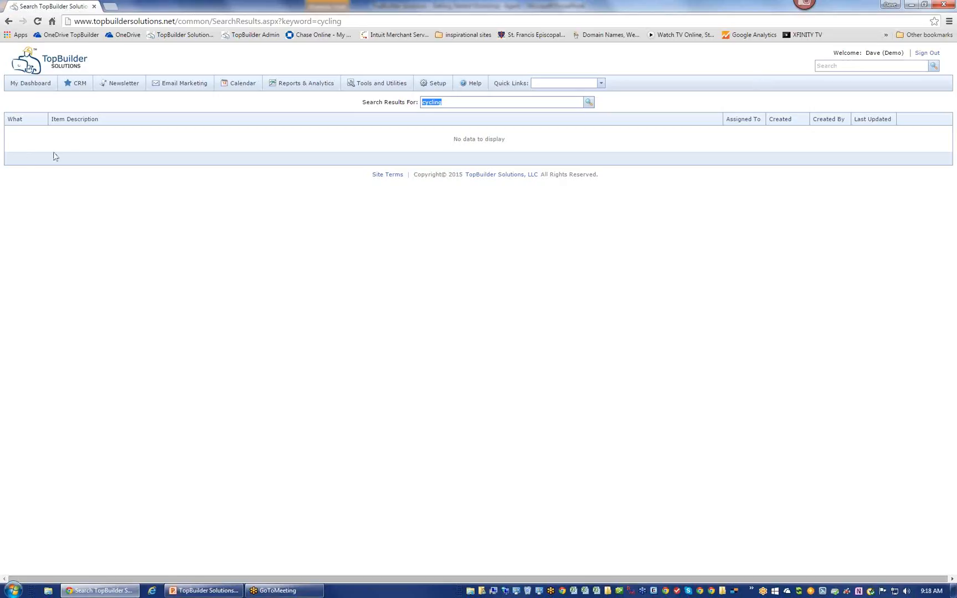
- Open the first door replacement lead listed on the dashboard, fill in the primary contact's birthday month and day, and save the lead
{"action": "left_click", "coordinate": [30, 83]}
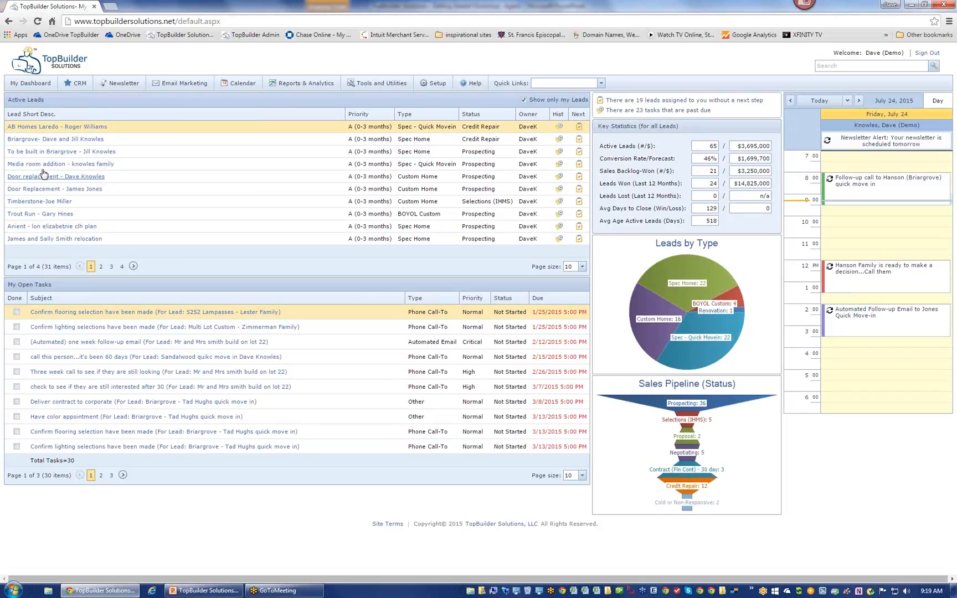
{"action": "left_click", "coordinate": [43, 175]}
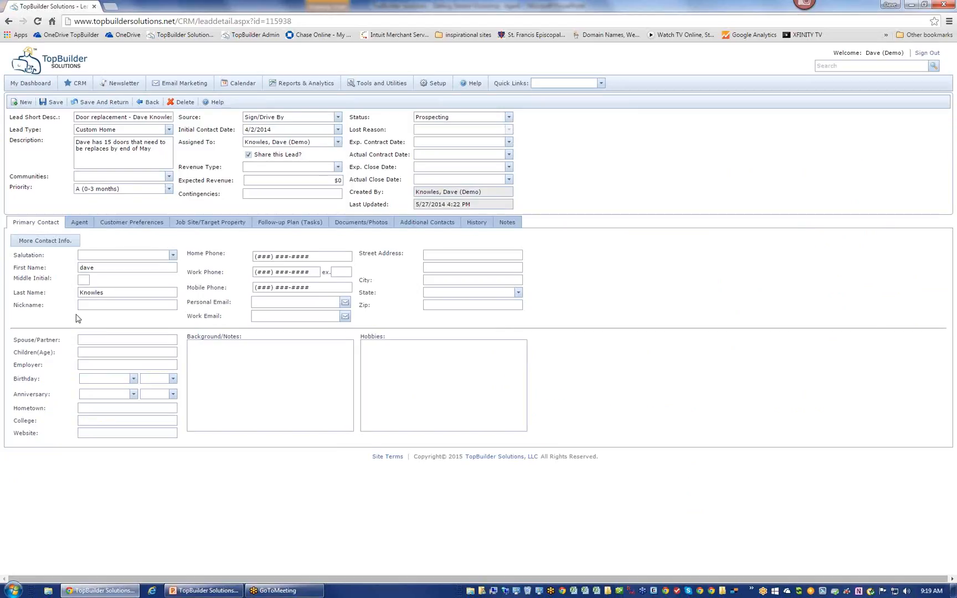
{"action": "left_click", "coordinate": [133, 379]}
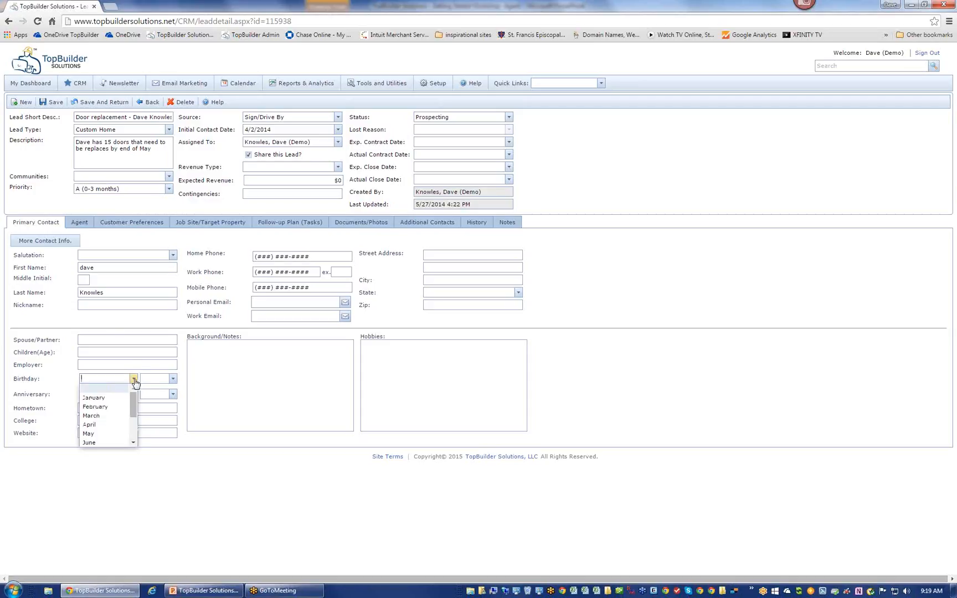
{"action": "left_click", "coordinate": [134, 379]}
{"action": "left_click", "coordinate": [133, 378]}
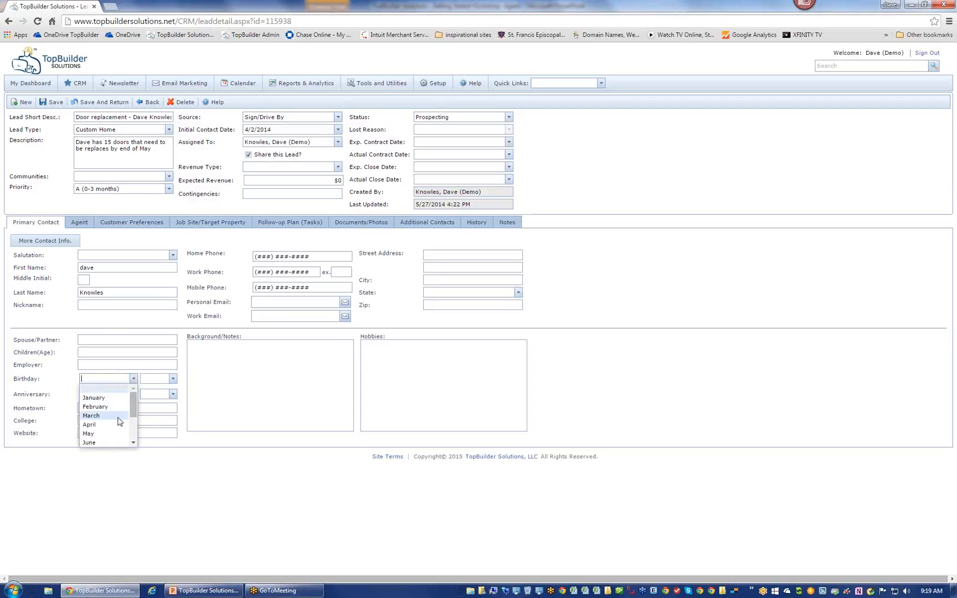
{"action": "scroll", "coordinate": [121, 429], "scroll_direction": "down", "scroll_amount": 2}
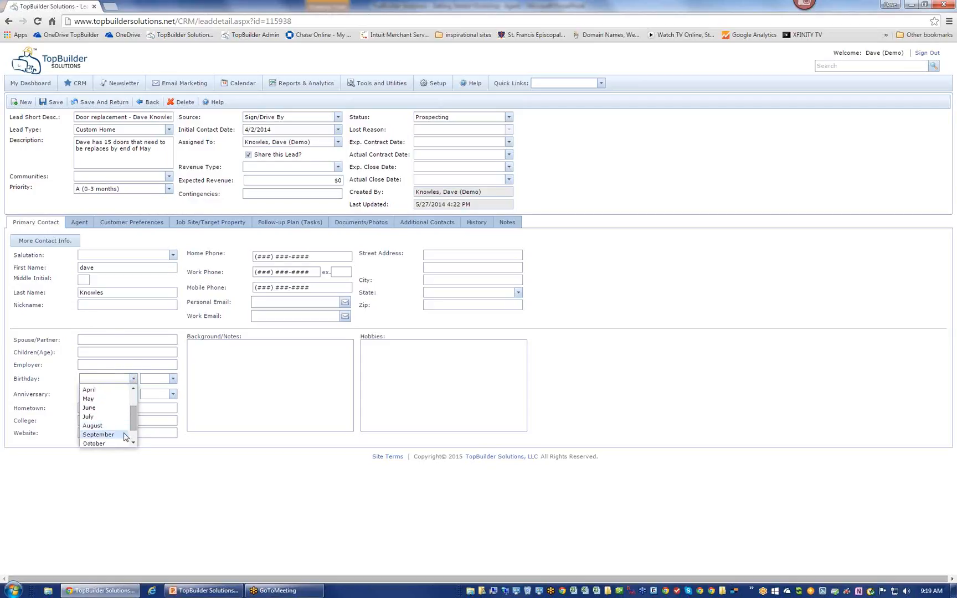
{"action": "left_click", "coordinate": [99, 435]}
{"action": "left_click", "coordinate": [172, 379]}
{"action": "left_click", "coordinate": [161, 424]}
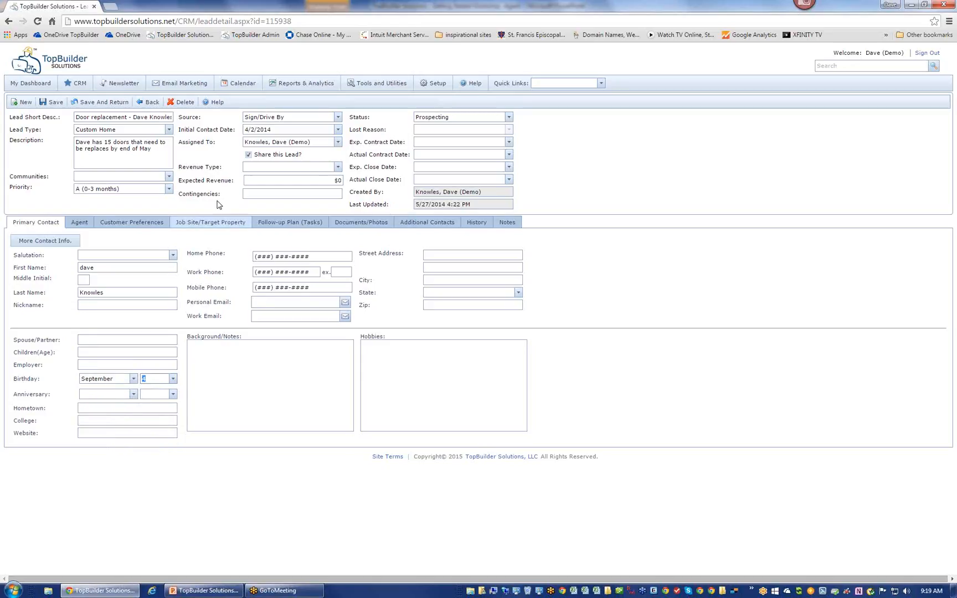
{"action": "left_click", "coordinate": [51, 102]}
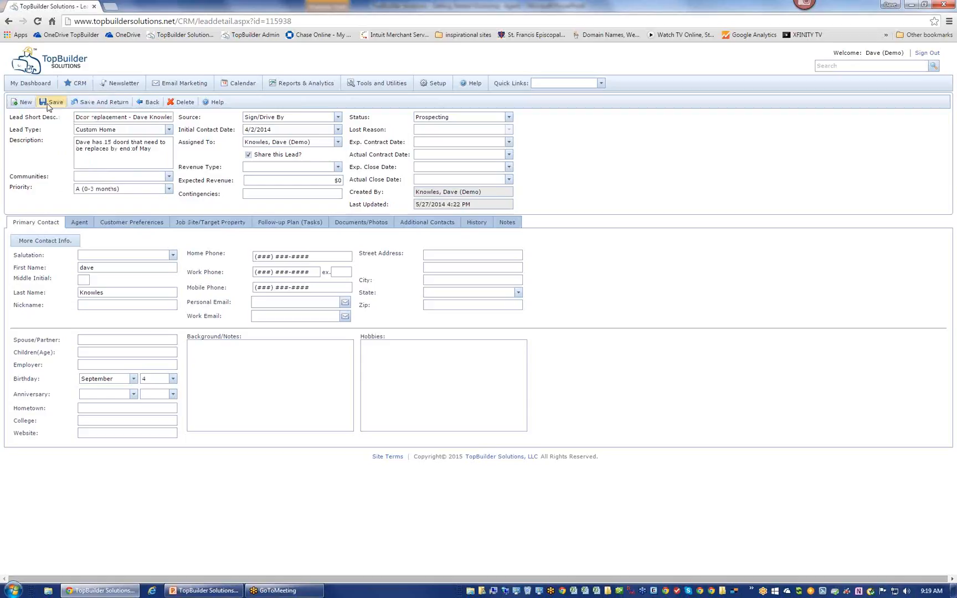
- Try the email, text and calendar appointment options for Birthday/Anniversary Alerts in the personal profile's alert preferences
{"action": "left_click", "coordinate": [438, 97]}
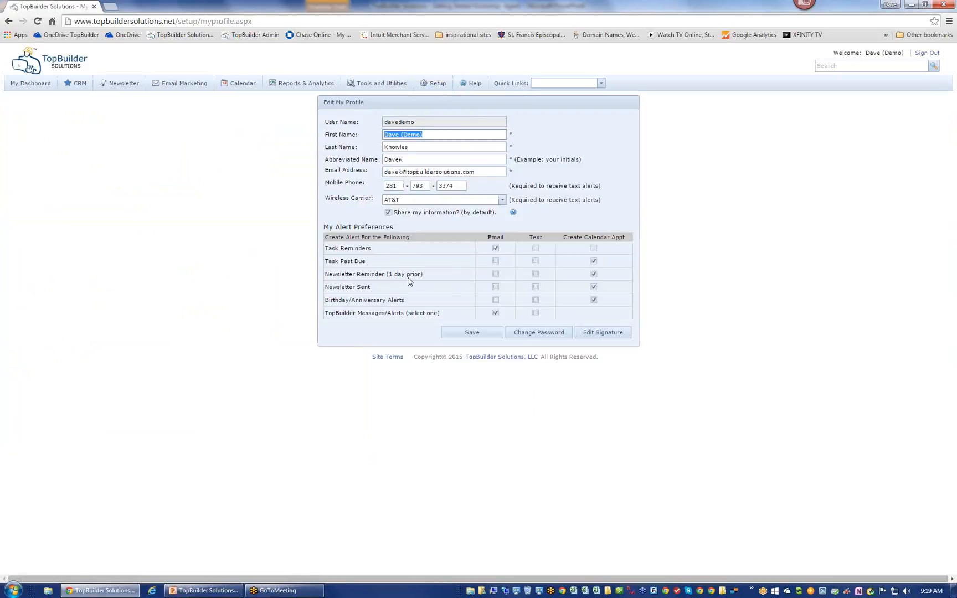
{"action": "left_click", "coordinate": [496, 300]}
{"action": "left_click", "coordinate": [536, 301]}
{"action": "left_click", "coordinate": [496, 301]}
{"action": "left_click", "coordinate": [535, 300]}
{"action": "left_click", "coordinate": [594, 301]}
- List the assigned leads without a next step from the dashboard, and switch to the Major Features slide in PowerPoint
{"action": "left_click", "coordinate": [48, 89]}
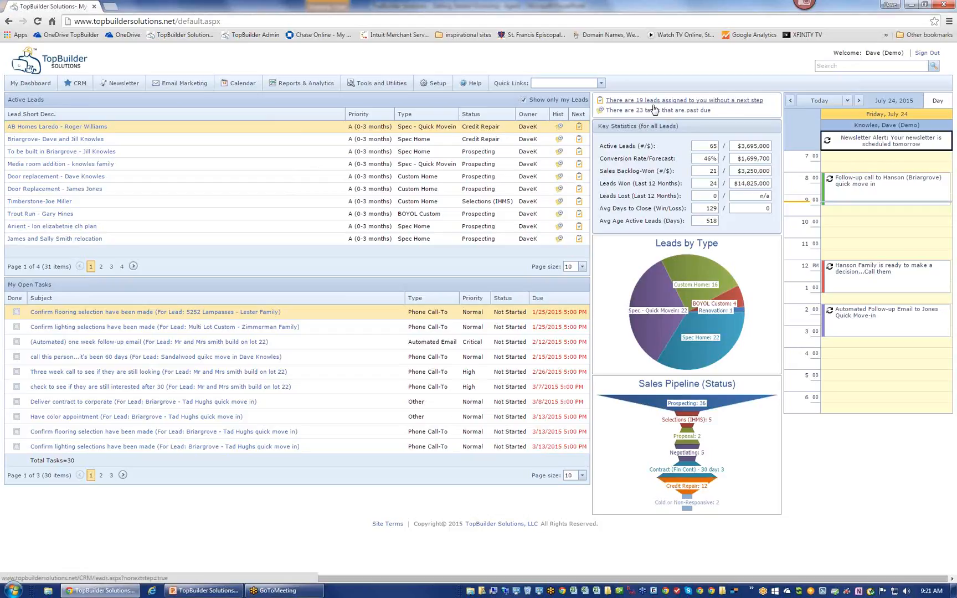
{"action": "left_click", "coordinate": [674, 104]}
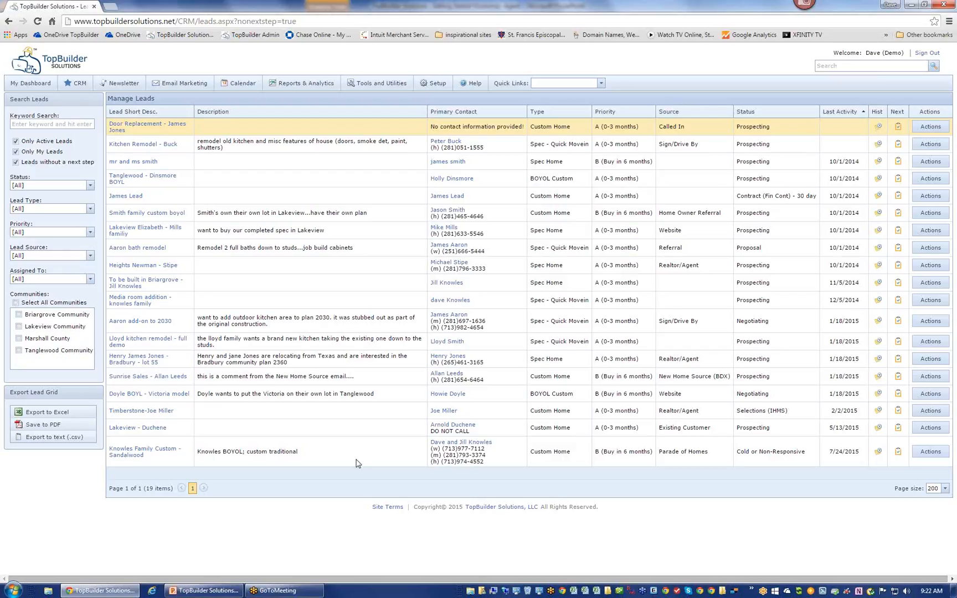
{"action": "left_click", "coordinate": [193, 593]}
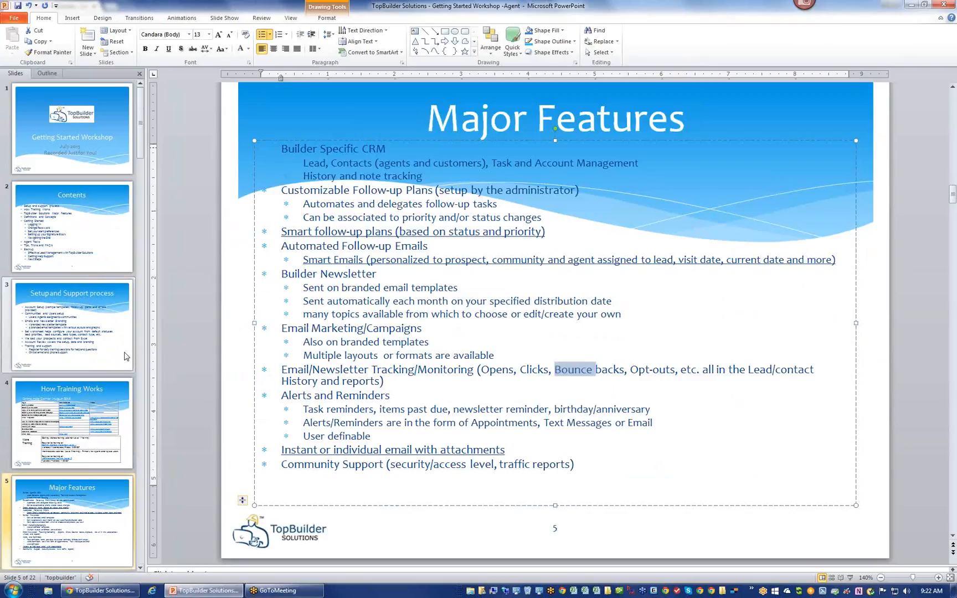